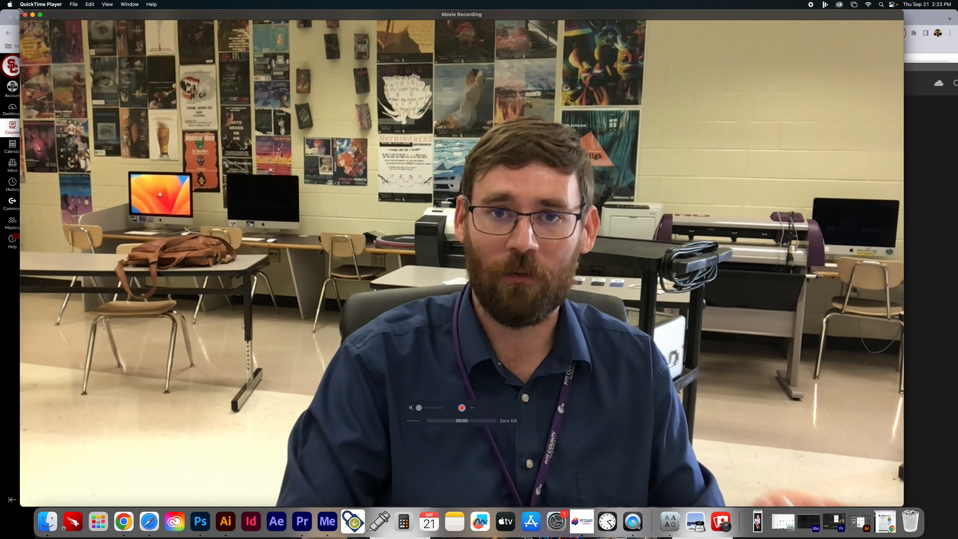
- Shrink the camera preview window and open the four practice images from the downloaded Try it out folder in Photoshop
{"action": "left_click_drag", "start_coordinate": [20, 11], "coordinate": [558, 216]}
{"action": "left_click", "coordinate": [758, 521]}
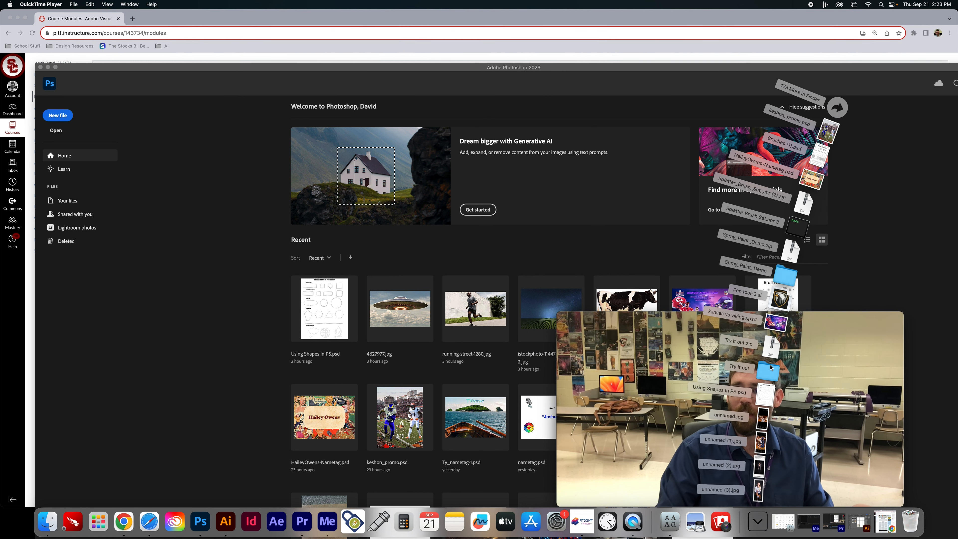
{"action": "left_click", "coordinate": [770, 369]}
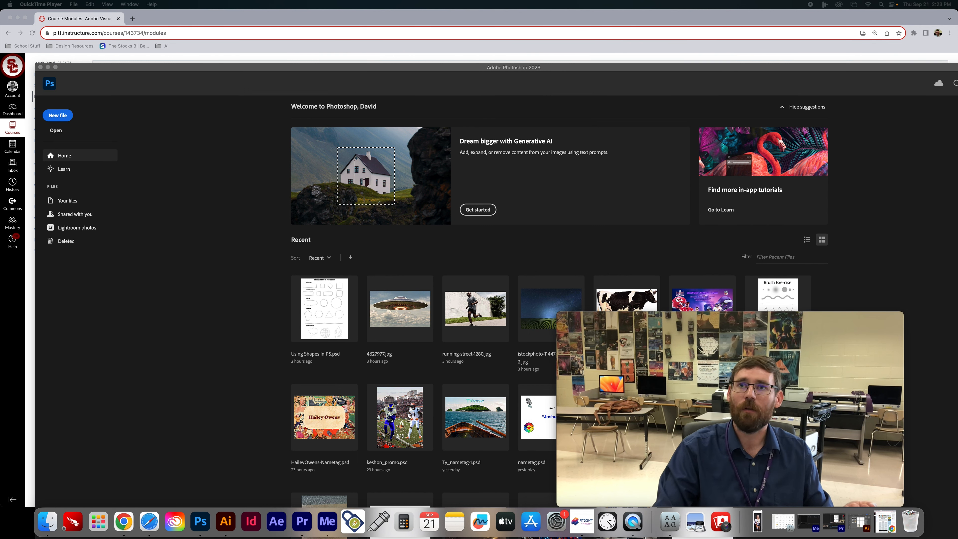
{"action": "left_click_drag", "start_coordinate": [957, 133], "coordinate": [337, 169]}
{"action": "left_click_drag", "start_coordinate": [450, 197], "coordinate": [95, 287]}
{"action": "left_click_drag", "start_coordinate": [253, 198], "coordinate": [199, 522]}
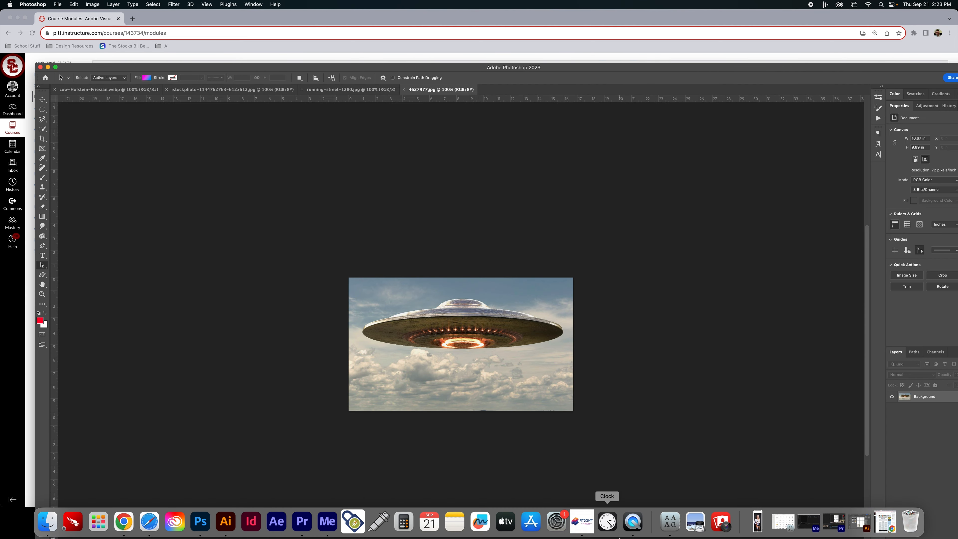
- Switch to QuickTime Player and set its camera preview to float on top of other windows
{"action": "left_click", "coordinate": [632, 521]}
{"action": "left_click", "coordinate": [109, 5]}
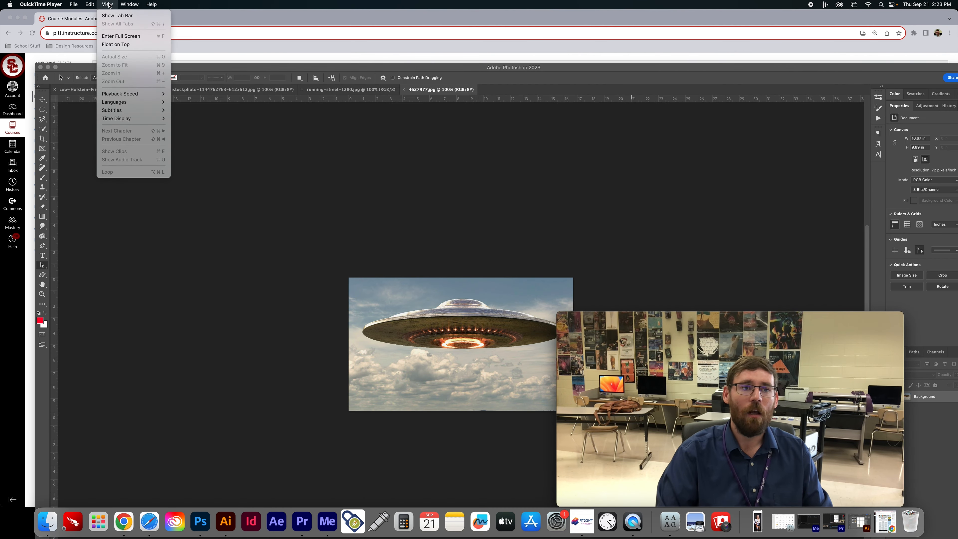
{"action": "left_click", "coordinate": [117, 44]}
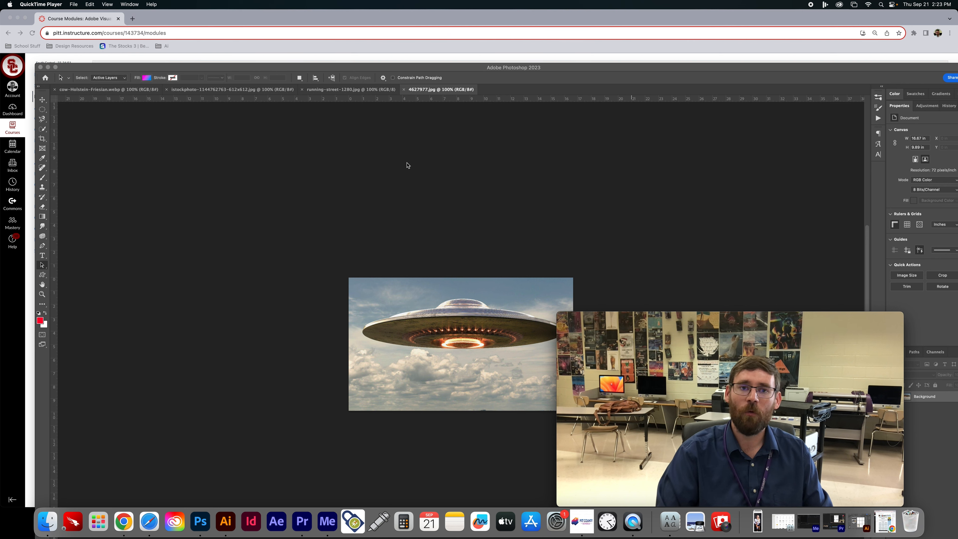
- Show running-street-1280.jpg in a maximized Photoshop window, and shrink the camera preview and move it clear of the image and layers
{"action": "left_click", "coordinate": [341, 91]}
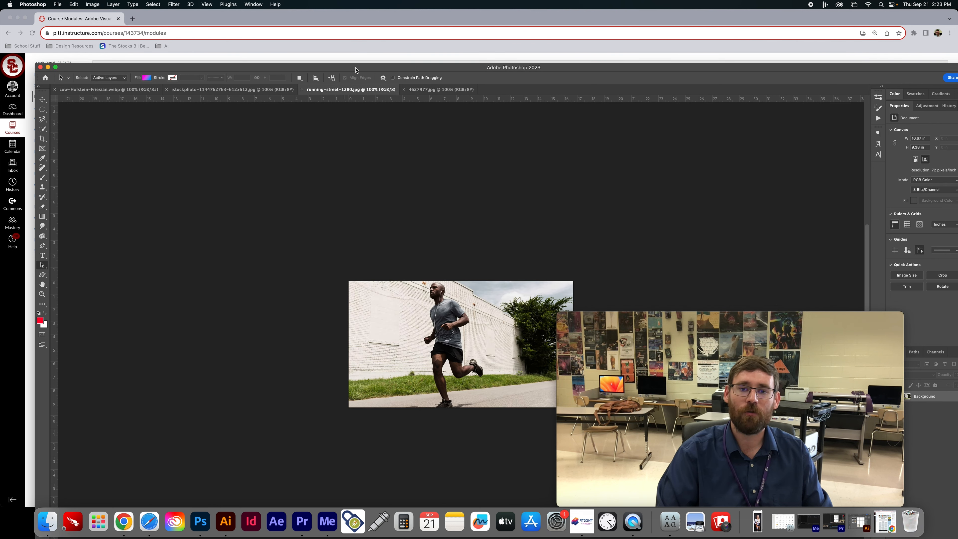
{"action": "double_click", "coordinate": [356, 70]}
{"action": "mouse_move", "coordinate": [900, 318]}
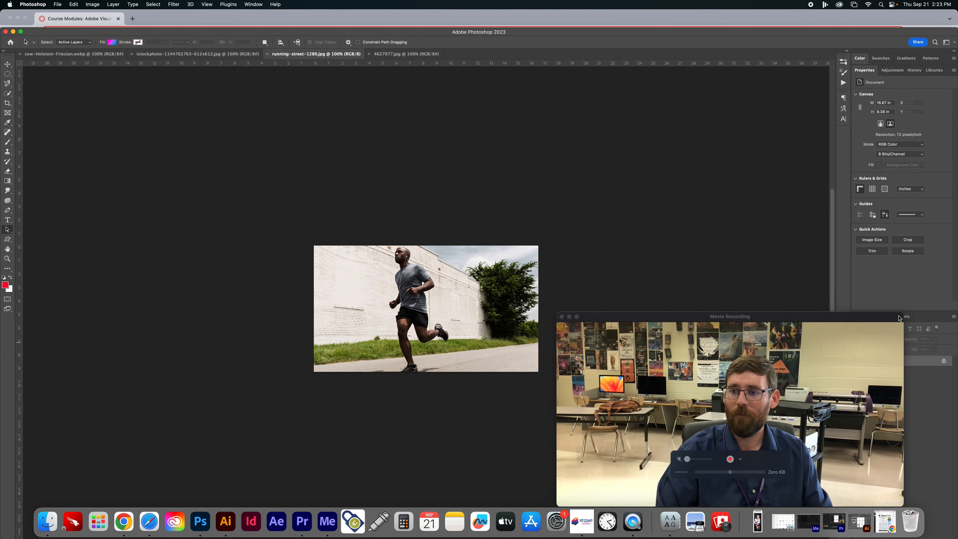
{"action": "left_click_drag", "start_coordinate": [899, 318], "coordinate": [816, 365]}
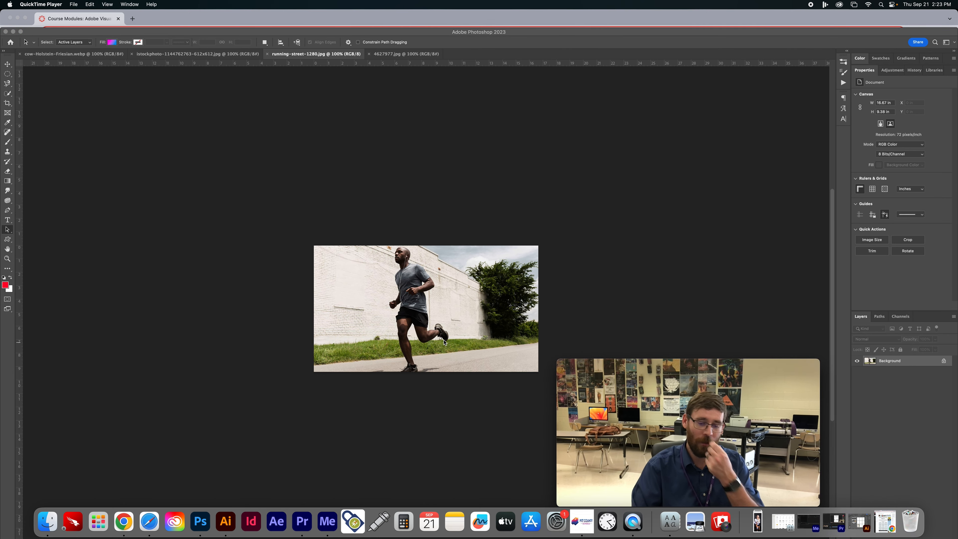
{"action": "mouse_move", "coordinate": [653, 368]}
{"action": "left_click_drag", "start_coordinate": [653, 367], "coordinate": [111, 330]}
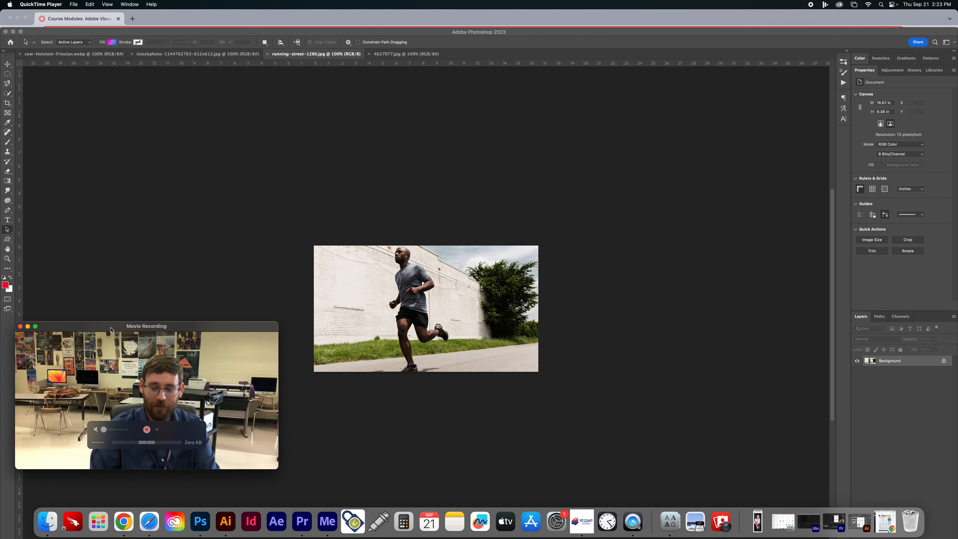
- Duplicate the Background layer of the runner image as a new layer named Exp
{"action": "left_click", "coordinate": [583, 215]}
{"action": "key", "text": "super+equal"}
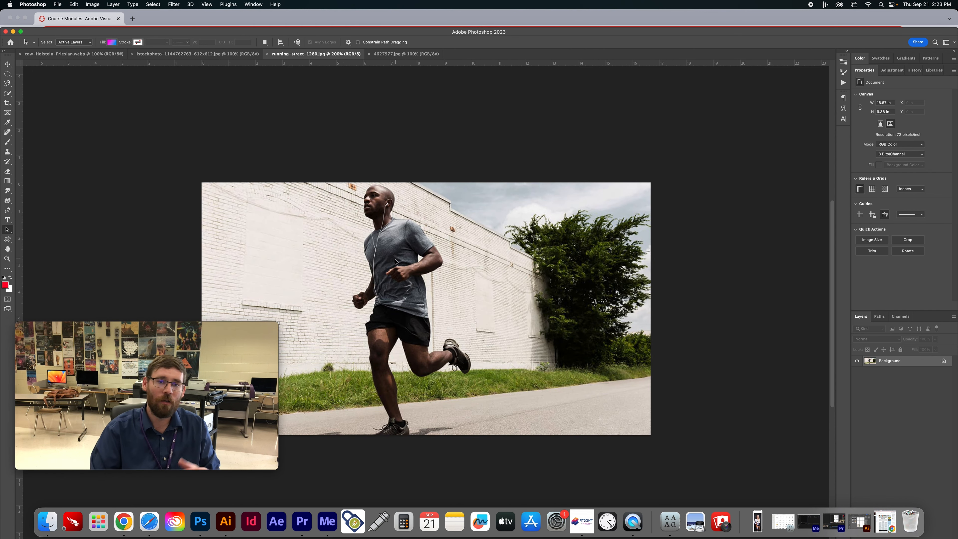
{"action": "scroll", "coordinate": [395, 260], "scroll_direction": "left", "scroll_amount": 6}
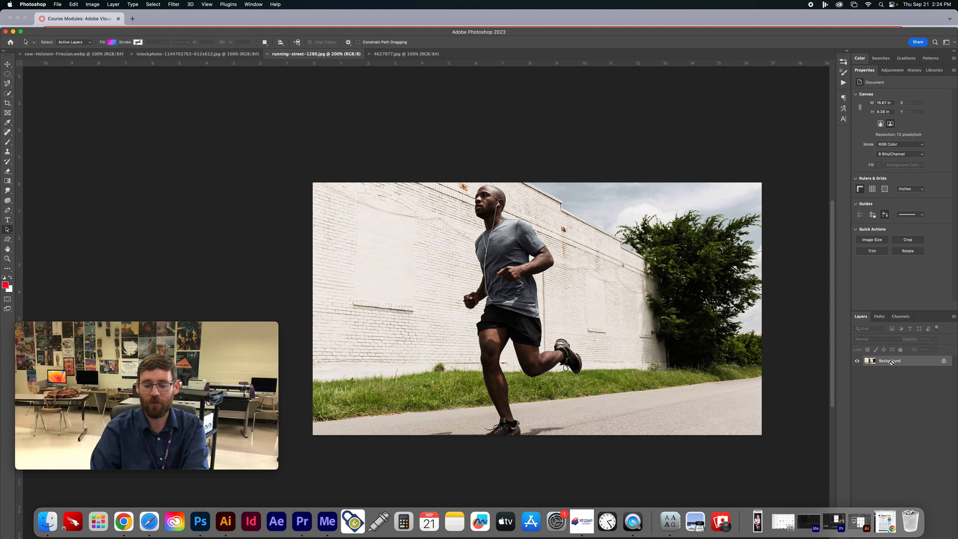
{"action": "key", "text": "super+j"}
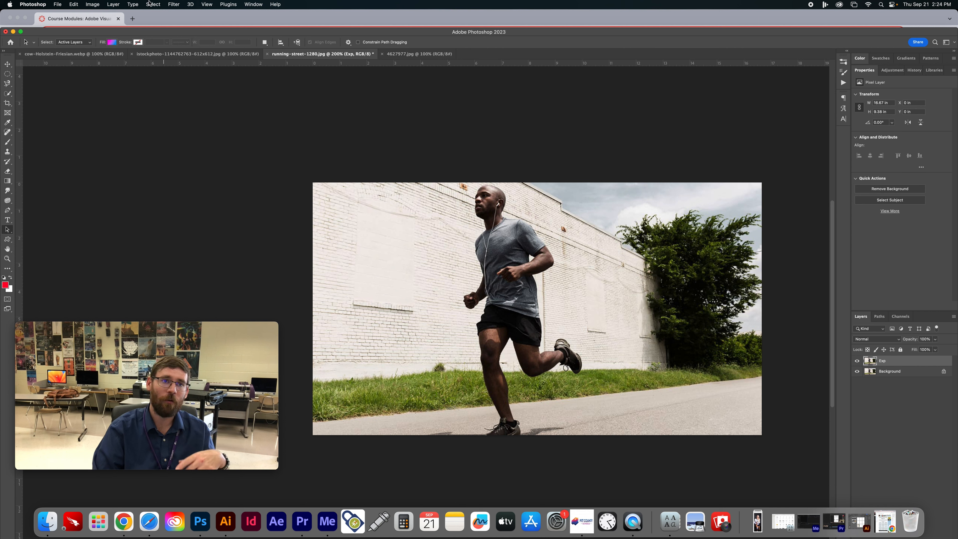
- Open the Filter Gallery for the Exp layer with its preview zoomed to 100%
{"action": "left_click", "coordinate": [173, 4]}
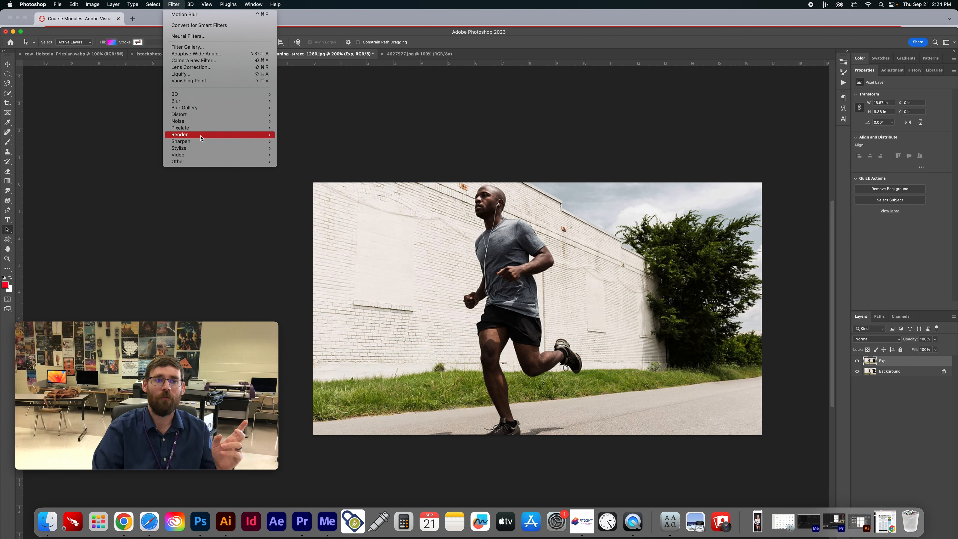
{"action": "left_click", "coordinate": [203, 49]}
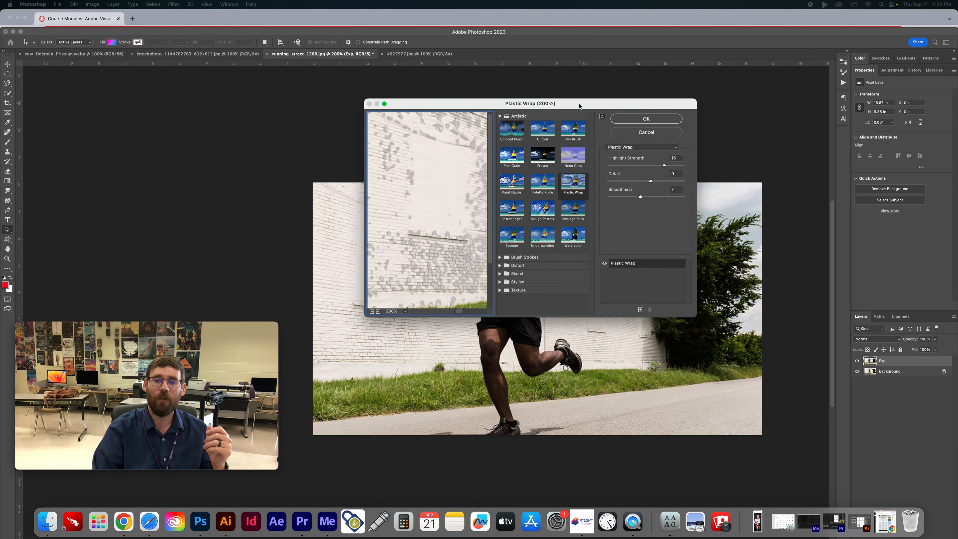
{"action": "left_click", "coordinate": [372, 311]}
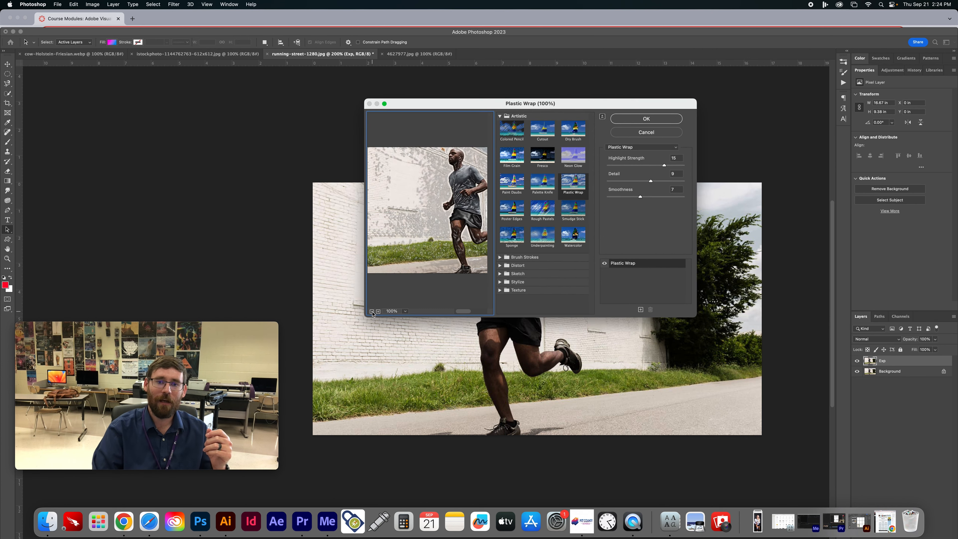
- Try several Artistic effects, including Paint Daubs and Sponge, and the Accented Edges brush stroke effect on the runner
{"action": "left_click", "coordinate": [522, 152]}
{"action": "left_click", "coordinate": [513, 183]}
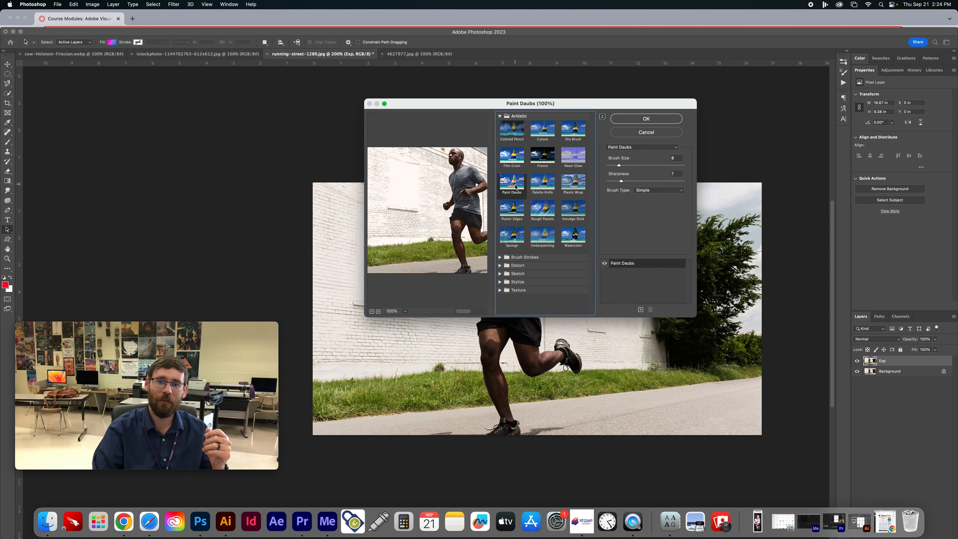
{"action": "left_click", "coordinate": [518, 217]}
{"action": "left_click", "coordinate": [513, 233]}
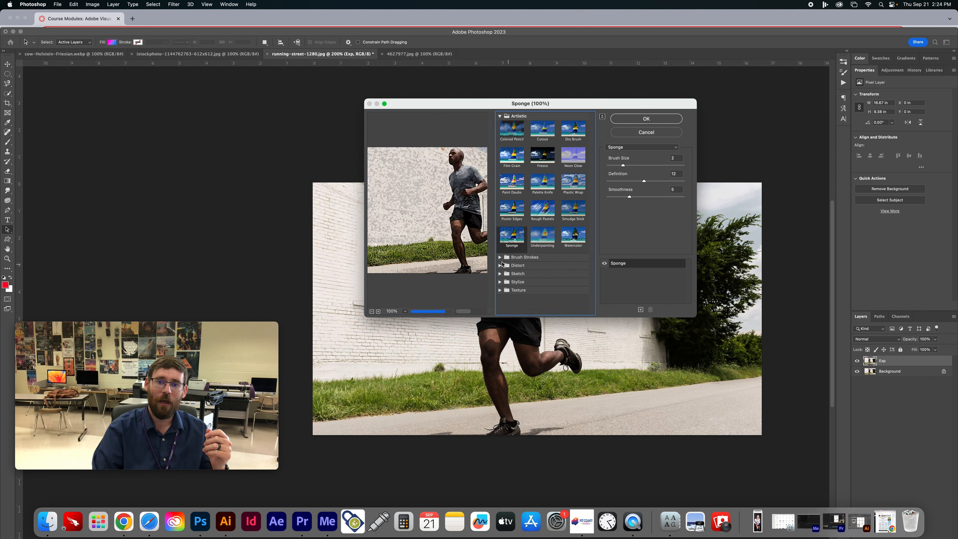
{"action": "left_click", "coordinate": [524, 257]}
{"action": "left_click", "coordinate": [509, 276]}
- Try the Glowing Edges effect with edge brightness 11 and smoothness 11, varying the edge width
{"action": "scroll", "coordinate": [516, 275], "scroll_direction": "down", "scroll_amount": 3}
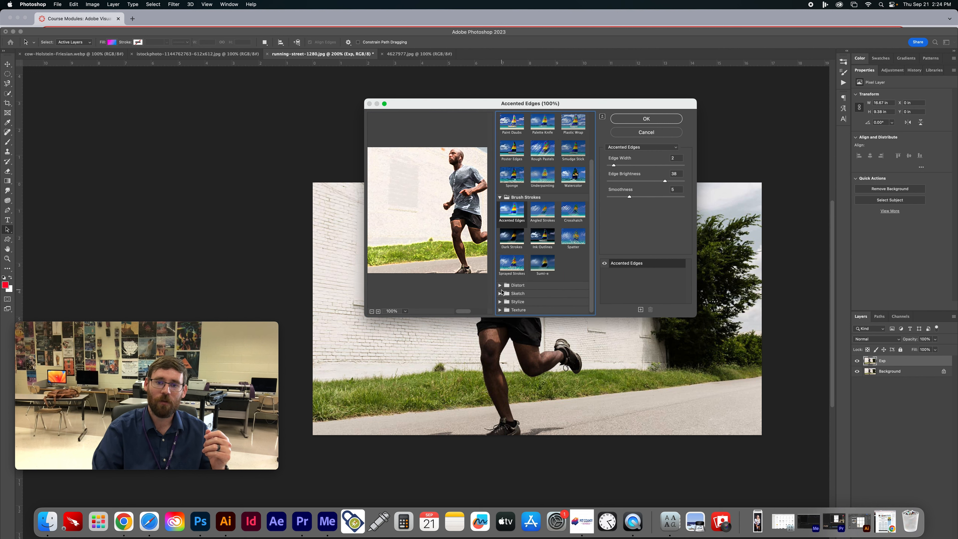
{"action": "left_click", "coordinate": [500, 301]}
{"action": "left_click", "coordinate": [518, 311]}
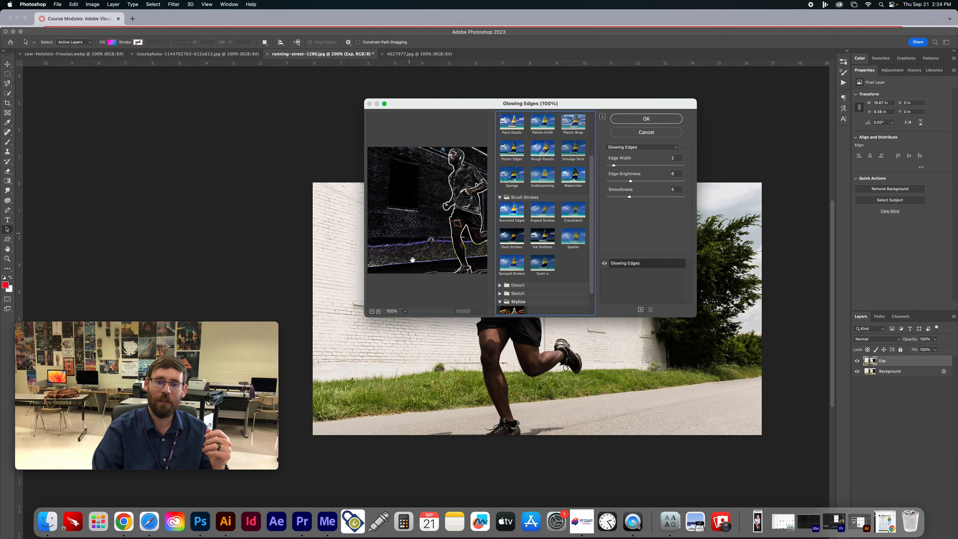
{"action": "left_click", "coordinate": [630, 165]}
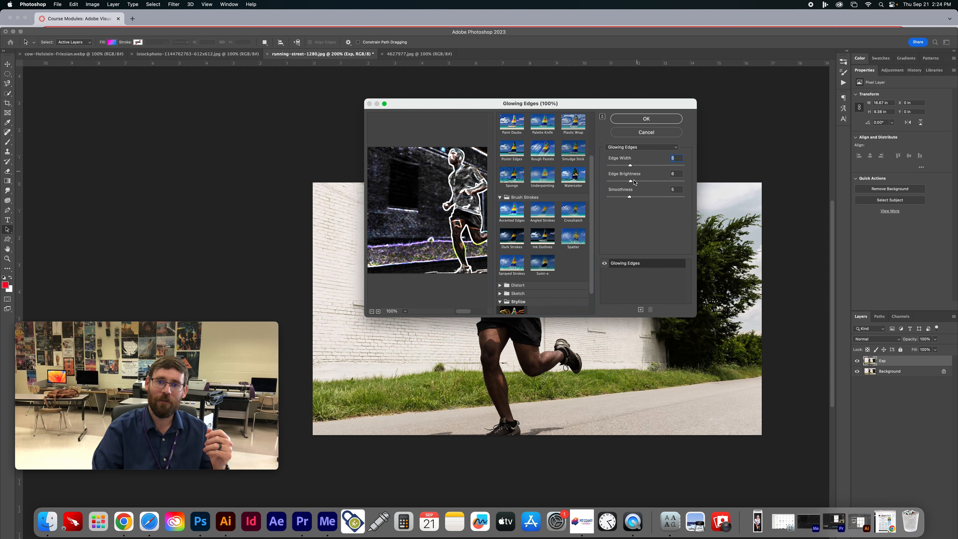
{"action": "left_click", "coordinate": [645, 181]}
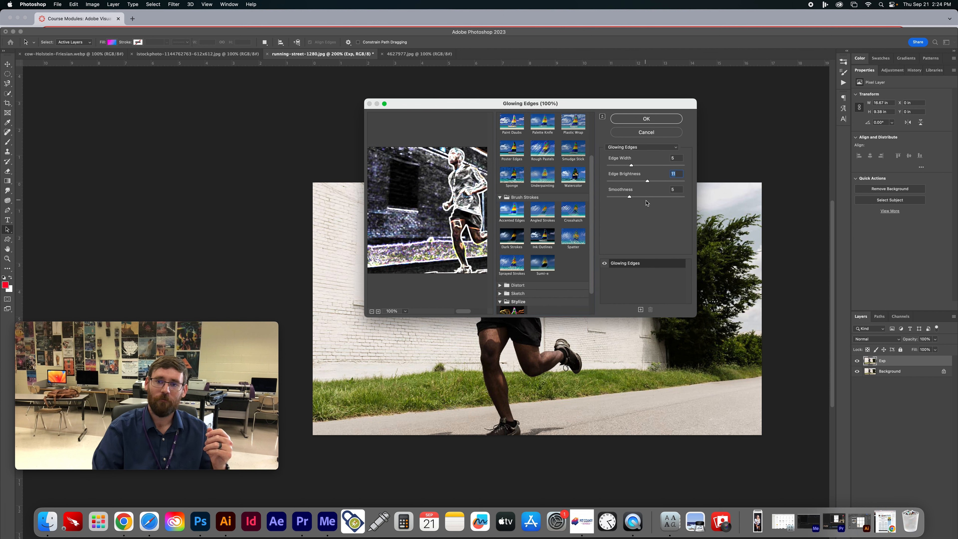
{"action": "left_click", "coordinate": [683, 196]}
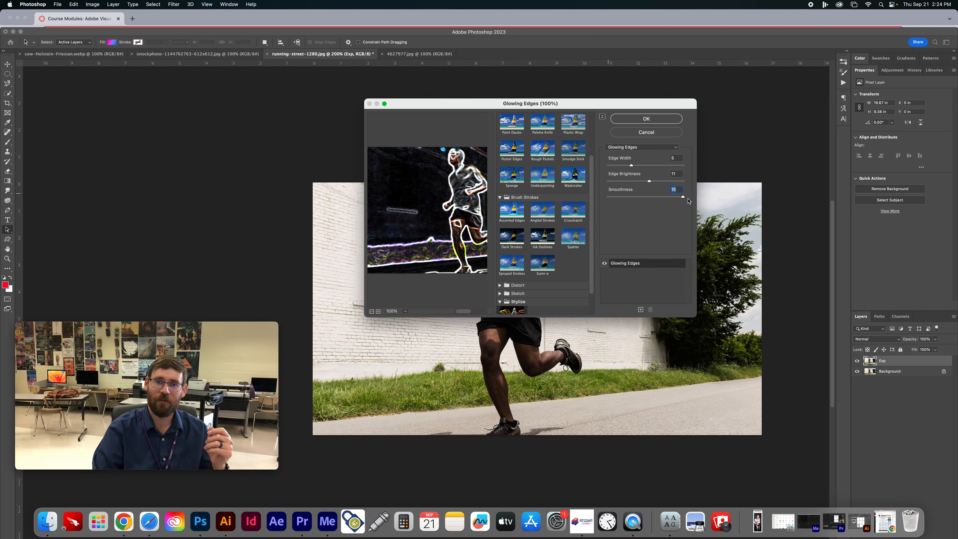
{"action": "left_click_drag", "start_coordinate": [674, 200], "coordinate": [661, 200]}
{"action": "left_click", "coordinate": [623, 165]}
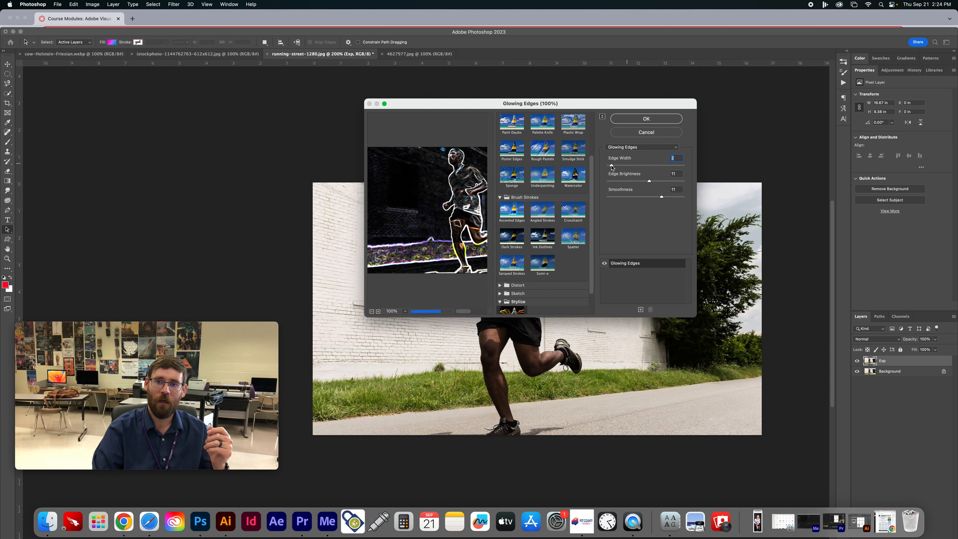
- Try the Underpainting effect on the runner with brush size 13
{"action": "left_click", "coordinate": [551, 180]}
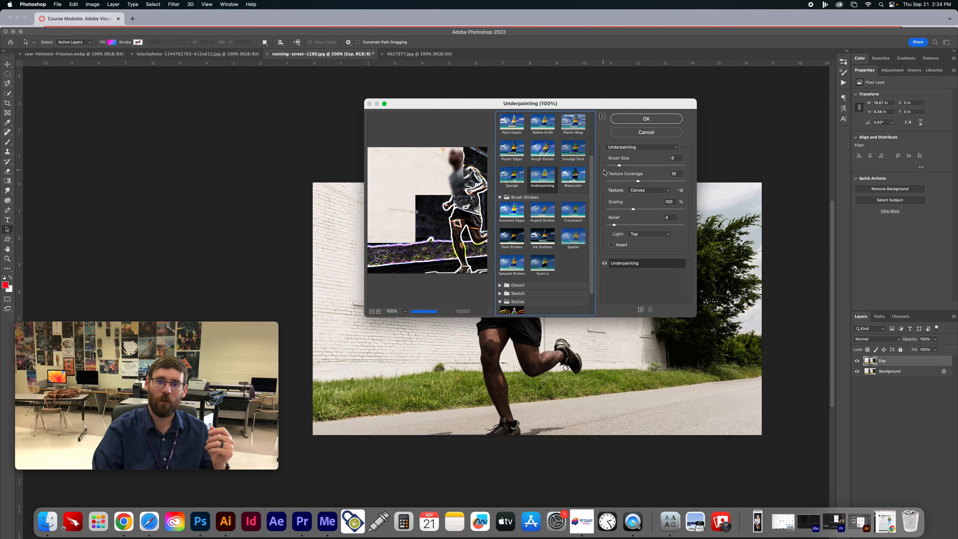
{"action": "left_click", "coordinate": [618, 167]}
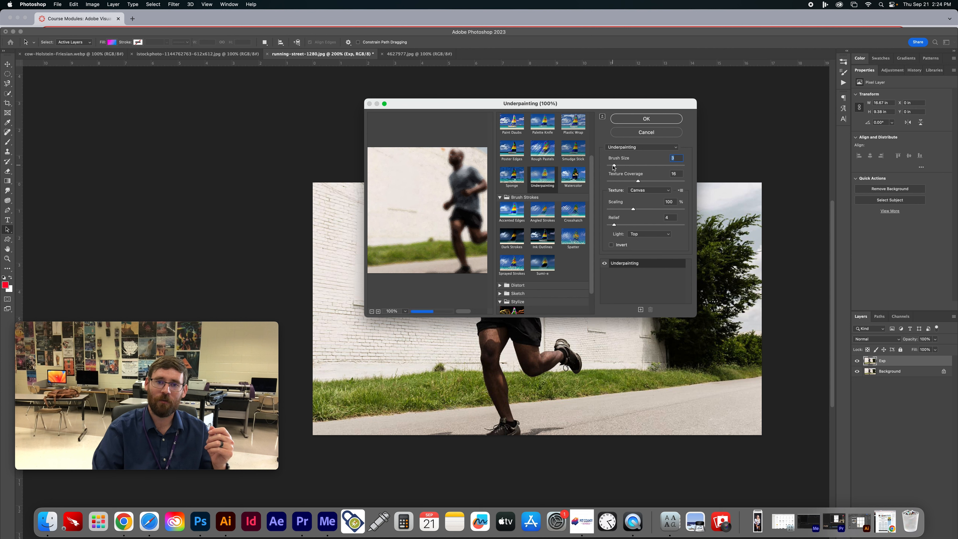
{"action": "left_click_drag", "start_coordinate": [629, 167], "coordinate": [635, 173]}
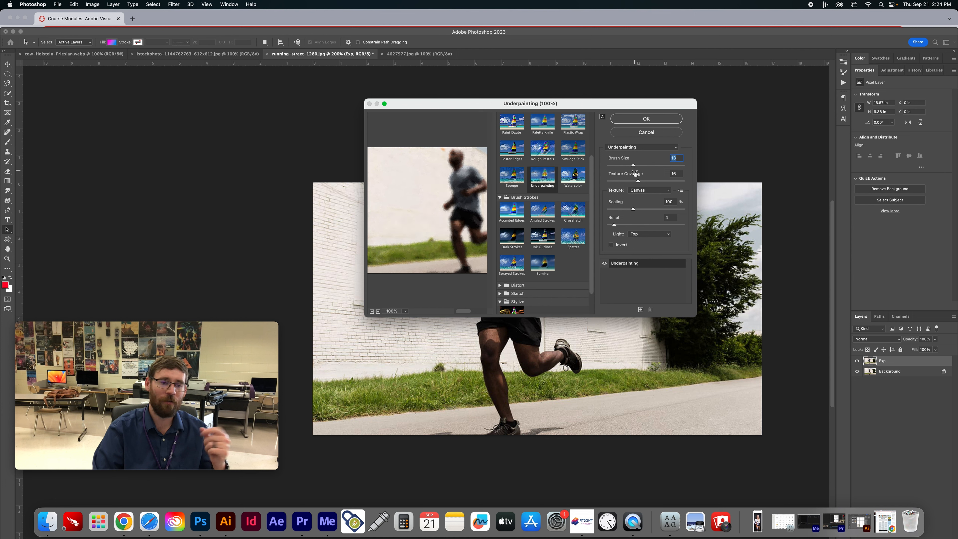
- Apply the Plastic Wrap filter to the Exp layer with highlight strength 14, detail 7 and smoothness 9
{"action": "scroll", "coordinate": [544, 159], "scroll_direction": "up", "scroll_amount": 3}
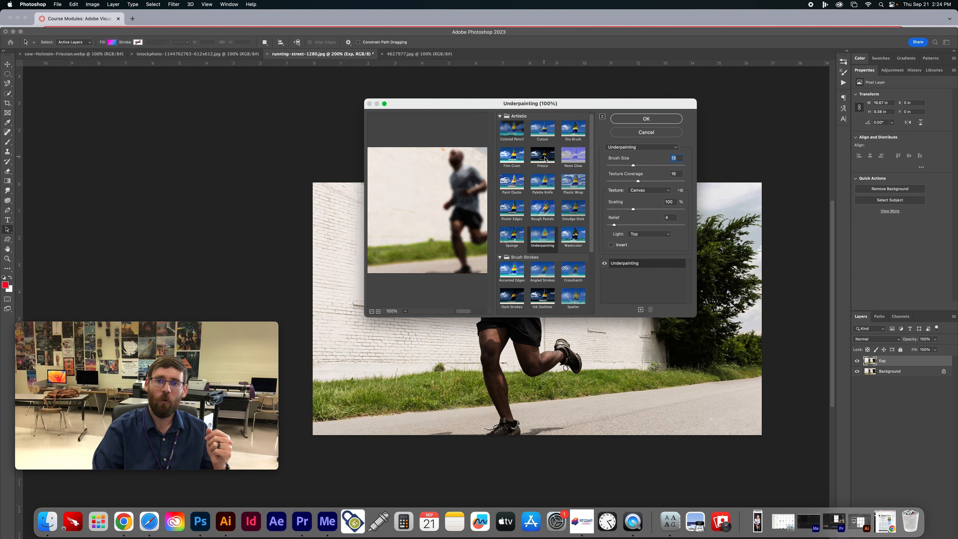
{"action": "left_click", "coordinate": [570, 184]}
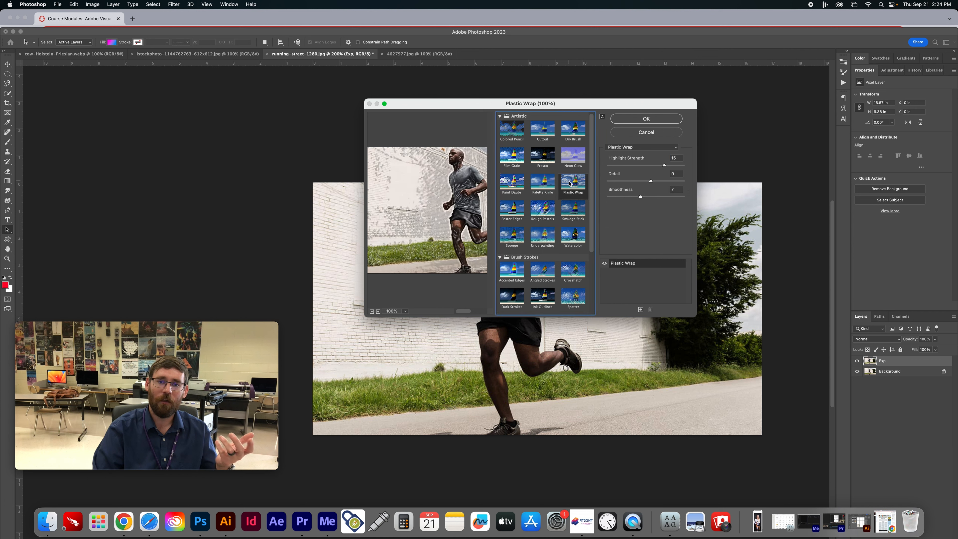
{"action": "left_click_drag", "start_coordinate": [664, 165], "coordinate": [647, 181]}
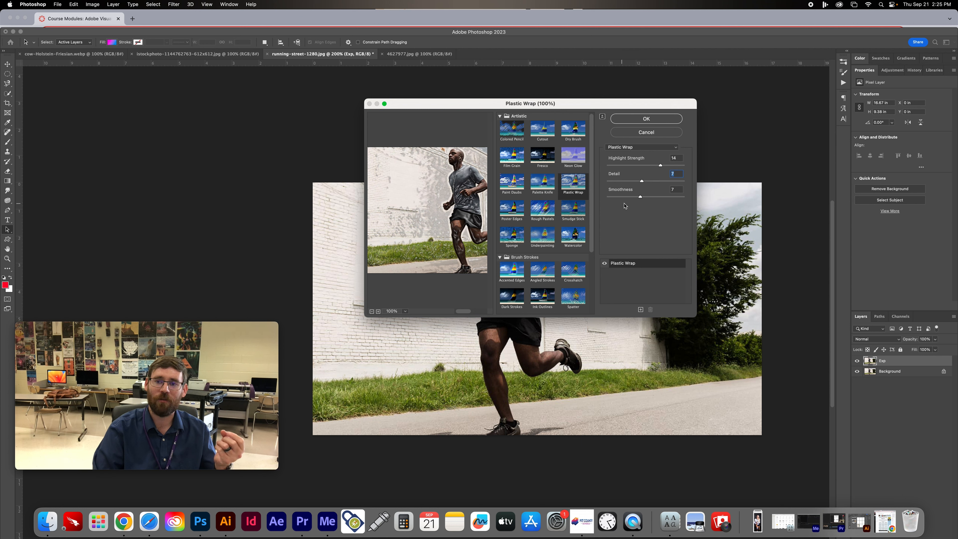
{"action": "left_click_drag", "start_coordinate": [623, 198], "coordinate": [652, 199]}
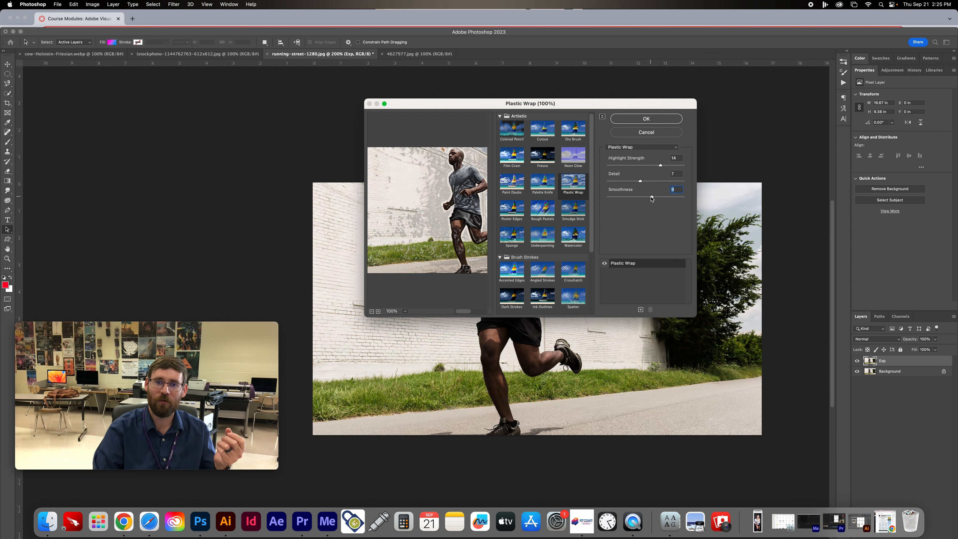
{"action": "left_click", "coordinate": [635, 121]}
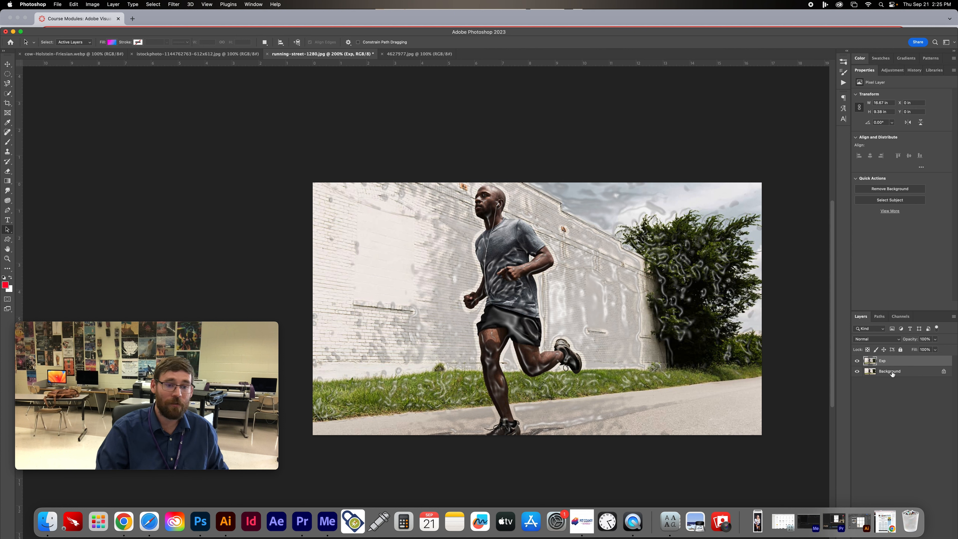
- Toggle the Exp layer's visibility to compare the filtered image with the original
{"action": "left_click", "coordinate": [856, 365]}
{"action": "left_click", "coordinate": [856, 365]}
{"action": "left_click", "coordinate": [857, 364]}
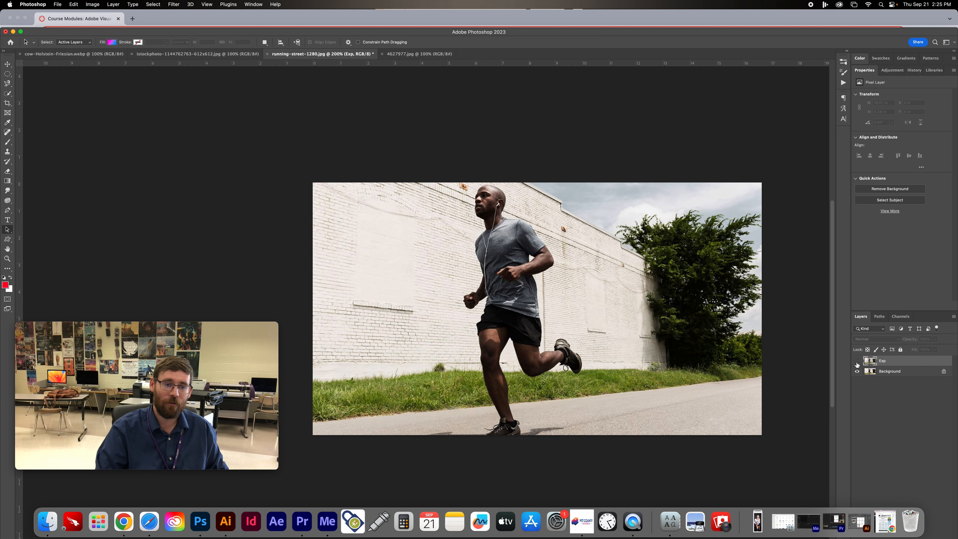
{"action": "left_click", "coordinate": [857, 364]}
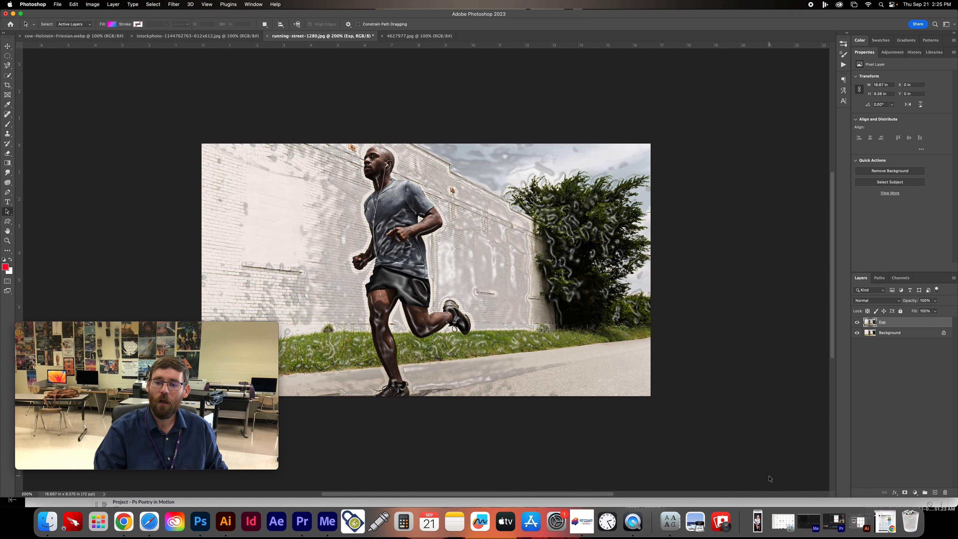
- Fit the Photoshop window above the dock and add a layer mask to the Exp layer
{"action": "left_click_drag", "start_coordinate": [728, 503], "coordinate": [731, 506]}
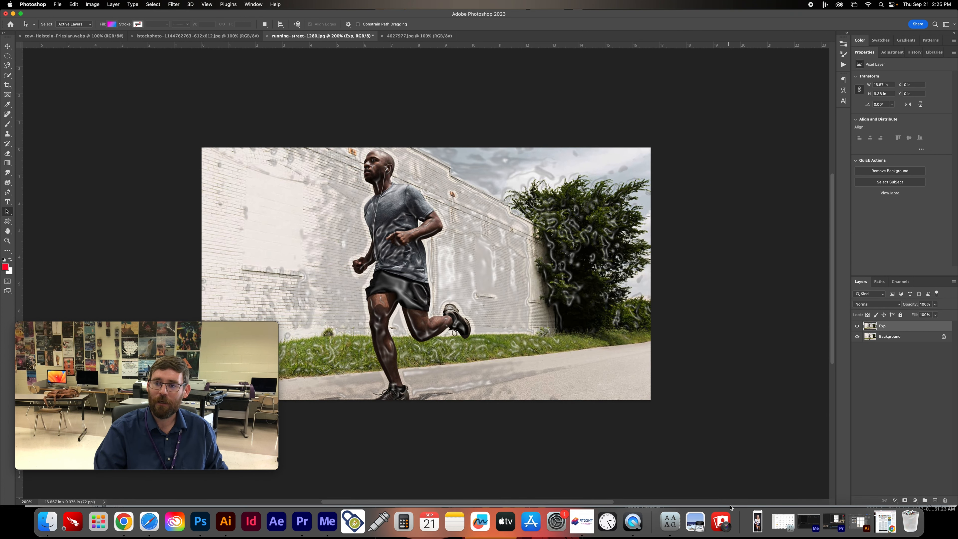
{"action": "left_click", "coordinate": [905, 501]}
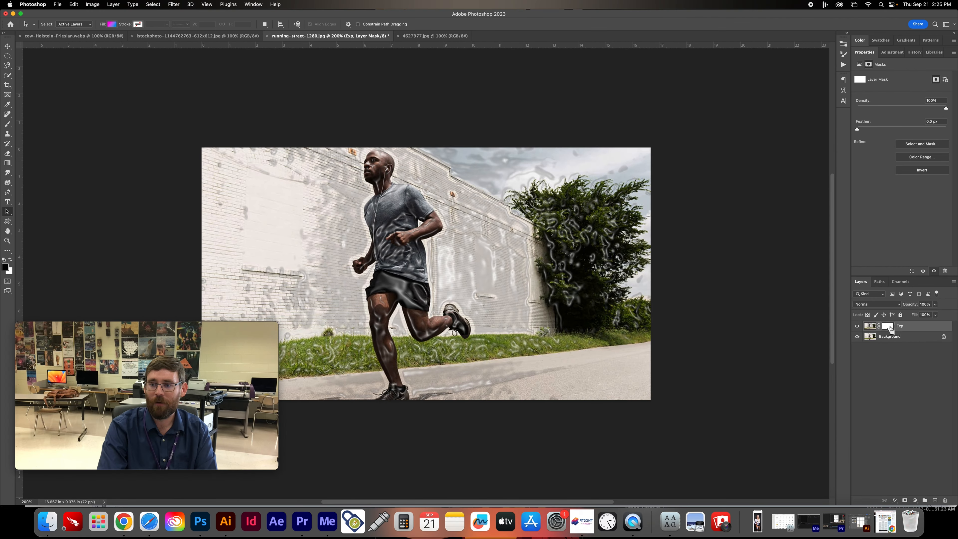
- Paint black on the Exp layer mask with a 400 px Soft Round brush to hide the effect over the sky, tree and wall beside it
{"action": "key", "text": "b"}
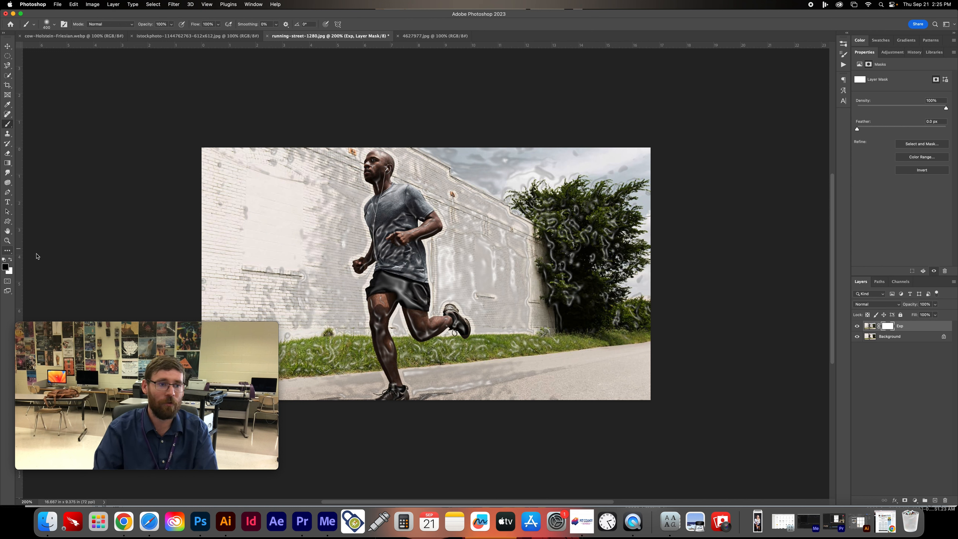
{"action": "left_click", "coordinate": [47, 24]}
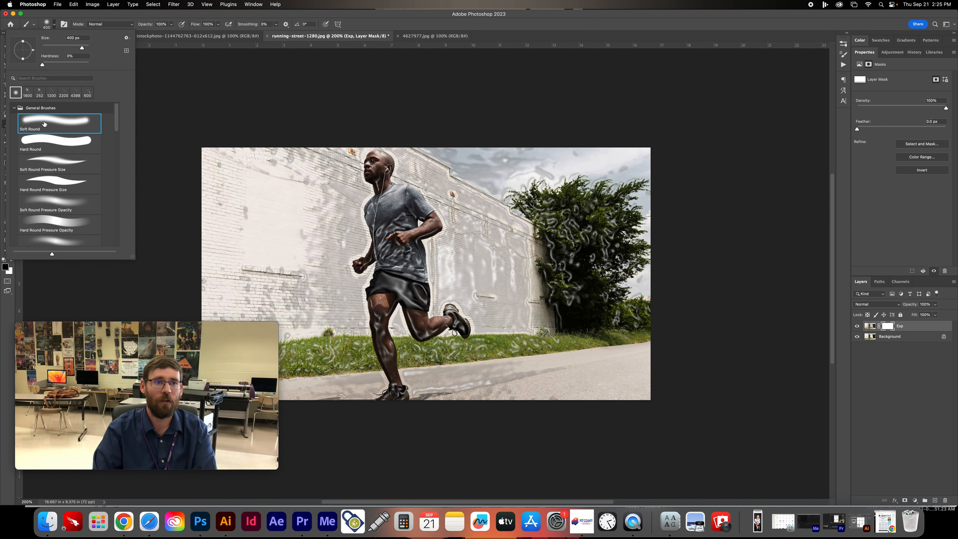
{"action": "left_click", "coordinate": [176, 18]}
{"action": "mouse_move", "coordinate": [495, 144]}
{"action": "left_mouse_down"}
{"action": "mouse_move", "coordinate": [529, 160]}
{"action": "mouse_move", "coordinate": [575, 206]}
{"action": "mouse_move", "coordinate": [597, 248]}
{"action": "mouse_move", "coordinate": [584, 157]}
{"action": "left_mouse_up"}
{"action": "mouse_move", "coordinate": [652, 225]}
{"action": "left_mouse_down"}
{"action": "mouse_move", "coordinate": [600, 287]}
{"action": "mouse_move", "coordinate": [599, 352]}
{"action": "mouse_move", "coordinate": [531, 235]}
{"action": "mouse_move", "coordinate": [501, 264]}
{"action": "mouse_move", "coordinate": [487, 242]}
{"action": "mouse_move", "coordinate": [530, 256]}
{"action": "left_mouse_up"}
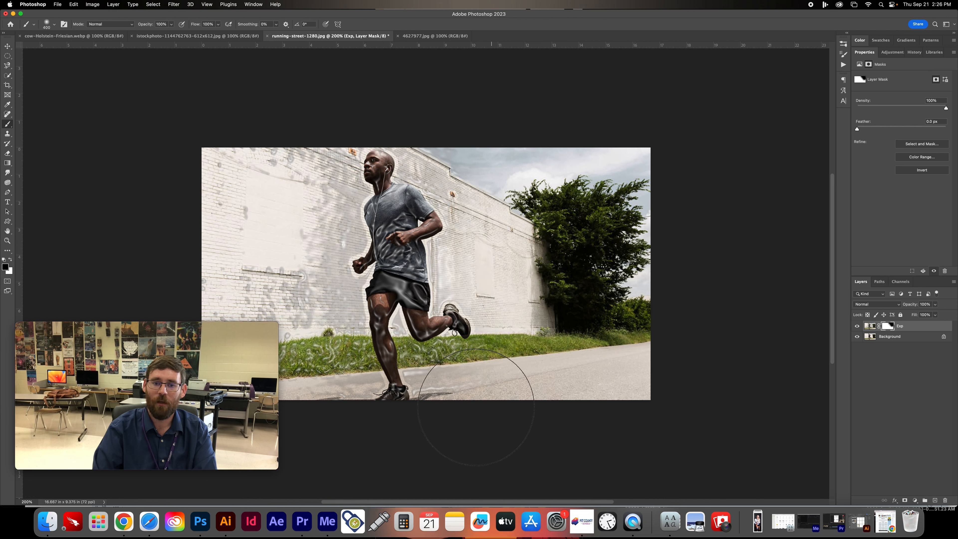
- Mask the effect off the grass and pavement behind the runner's legs with progressively smaller brush sizes
{"action": "key", "text": "bracketleft"}
{"action": "key", "text": "bracketleft"}
{"action": "key", "text": "bracketleft"}
{"action": "key", "text": "bracketleft"}
{"action": "key", "text": "bracketleft"}
{"action": "key", "text": "bracketleft"}
{"action": "key", "text": "bracketleft"}
{"action": "key", "text": "bracketleft"}
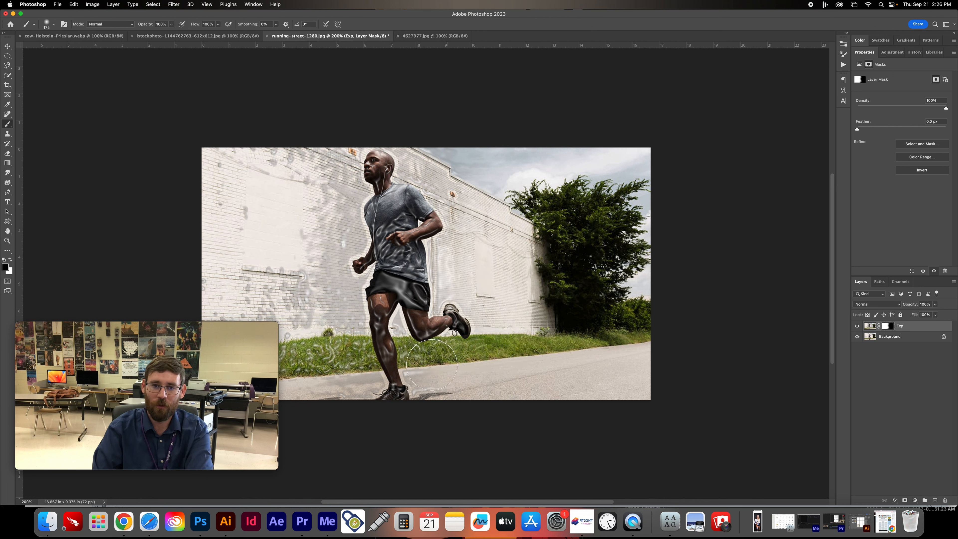
{"action": "key", "text": "bracketleft"}
{"action": "key", "text": "bracketleft"}
{"action": "key", "text": "bracketleft"}
{"action": "key", "text": "bracketleft"}
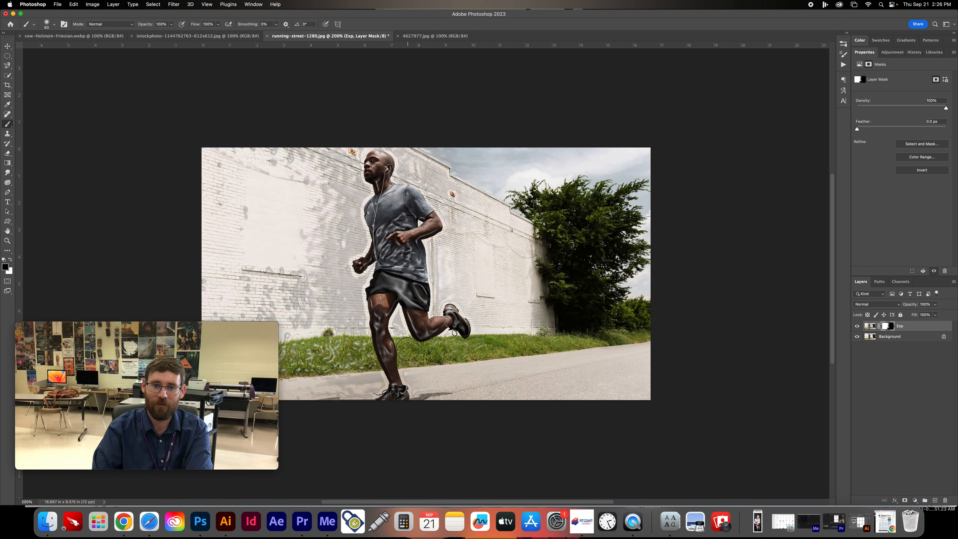
- Mask the effect off the remaining wall, grass and pavement around the runner, adjusting the brush size to keep it on his body
{"action": "key", "text": "bracketright"}
{"action": "key", "text": "bracketright"}
{"action": "key", "text": "bracketright"}
{"action": "key", "text": "bracketright"}
{"action": "key", "text": "bracketright"}
{"action": "key", "text": "bracketright"}
{"action": "key", "text": "bracketright"}
{"action": "key", "text": "bracketright"}
{"action": "key", "text": "bracketright"}
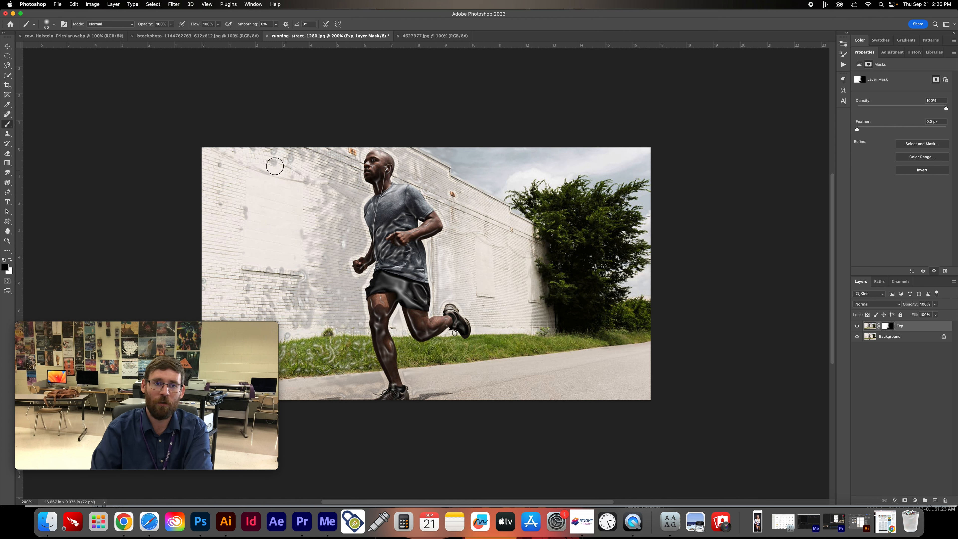
{"action": "mouse_move", "coordinate": [249, 393]}
{"action": "mouse_move", "coordinate": [250, 309]}
{"action": "left_mouse_down"}
{"action": "mouse_move", "coordinate": [261, 141]}
{"action": "mouse_move", "coordinate": [288, 268]}
{"action": "mouse_move", "coordinate": [323, 166]}
{"action": "mouse_move", "coordinate": [351, 276]}
{"action": "mouse_move", "coordinate": [332, 314]}
{"action": "mouse_move", "coordinate": [341, 303]}
{"action": "mouse_move", "coordinate": [355, 387]}
{"action": "left_mouse_up"}
{"action": "left_click_drag", "start_coordinate": [456, 171], "coordinate": [410, 141]}
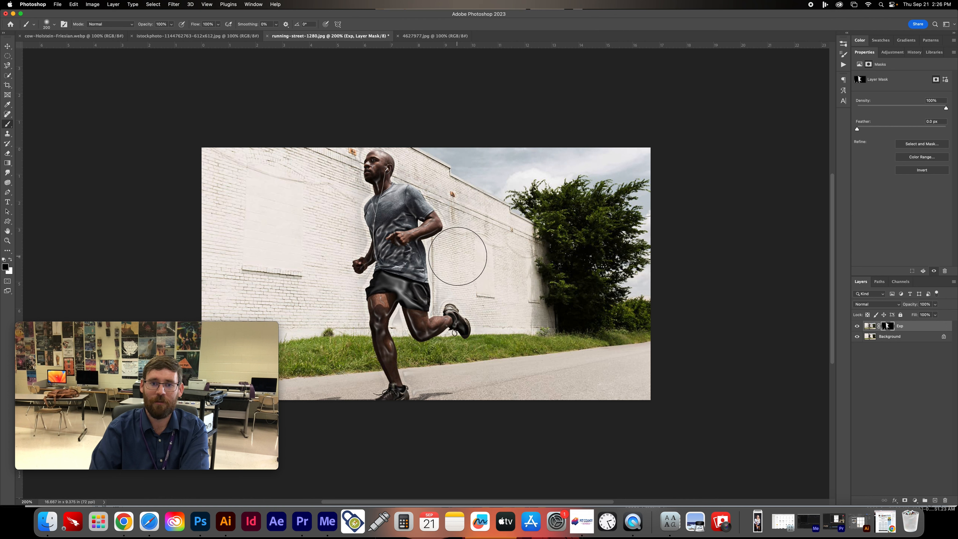
{"action": "key", "text": "bracketleft"}
{"action": "key", "text": "bracketleft"}
{"action": "key", "text": "bracketleft"}
{"action": "key", "text": "bracketleft"}
{"action": "key", "text": "bracketleft"}
{"action": "key", "text": "bracketleft"}
{"action": "key", "text": "bracketleft"}
{"action": "key", "text": "bracketleft"}
{"action": "key", "text": "bracketleft"}
{"action": "key", "text": "bracketleft"}
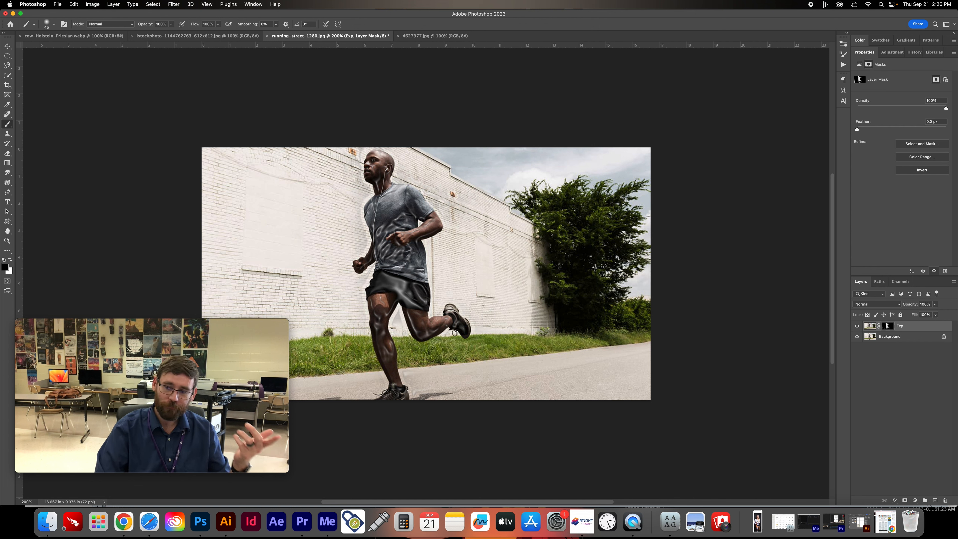
- Create a new layer above Exp and name it Exp2
{"action": "left_click", "coordinate": [936, 501]}
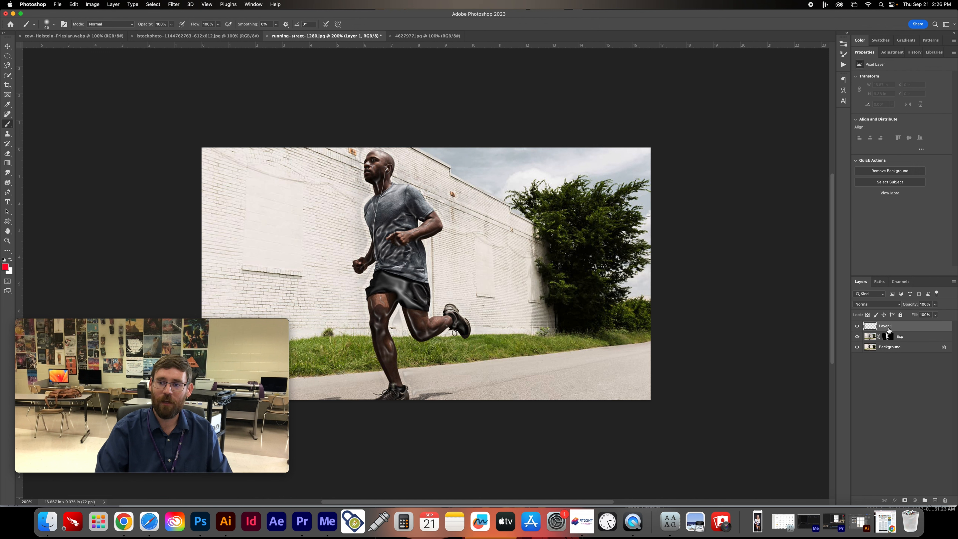
{"action": "type", "text": "Exp2"}
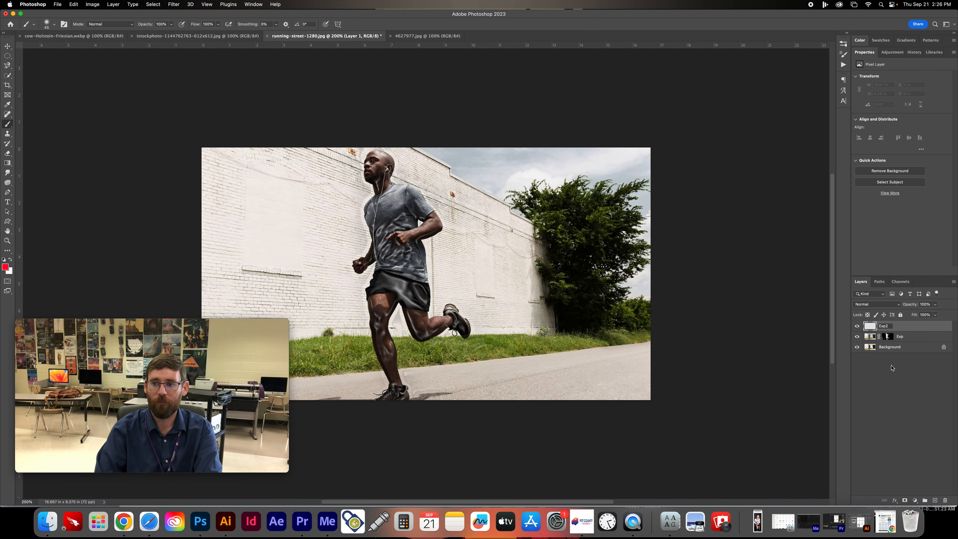
{"action": "key", "text": "Return"}
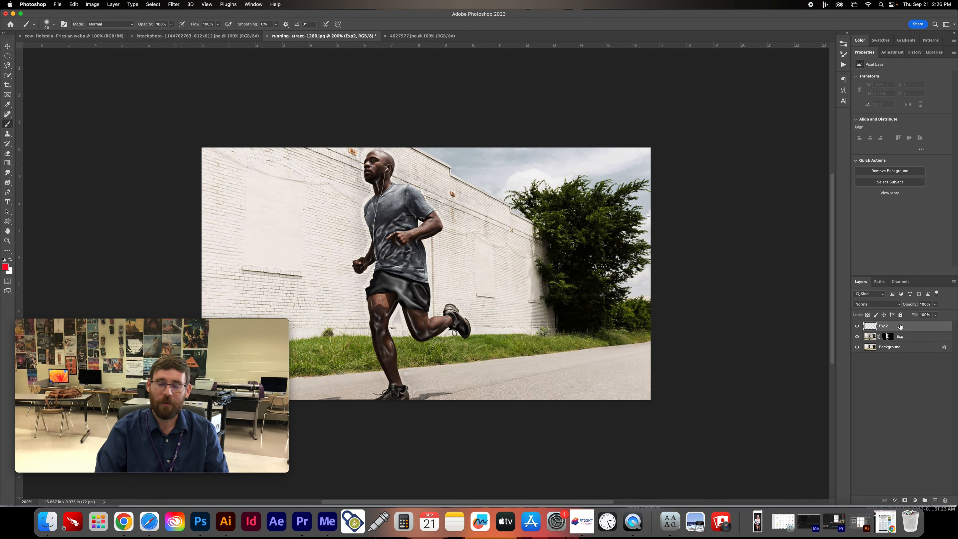
- Open the Tree render filter for the Exp2 layer and move its dialog aside
{"action": "scroll", "coordinate": [426, 264], "scroll_direction": "down", "scroll_amount": 3}
{"action": "left_click", "coordinate": [173, 4]}
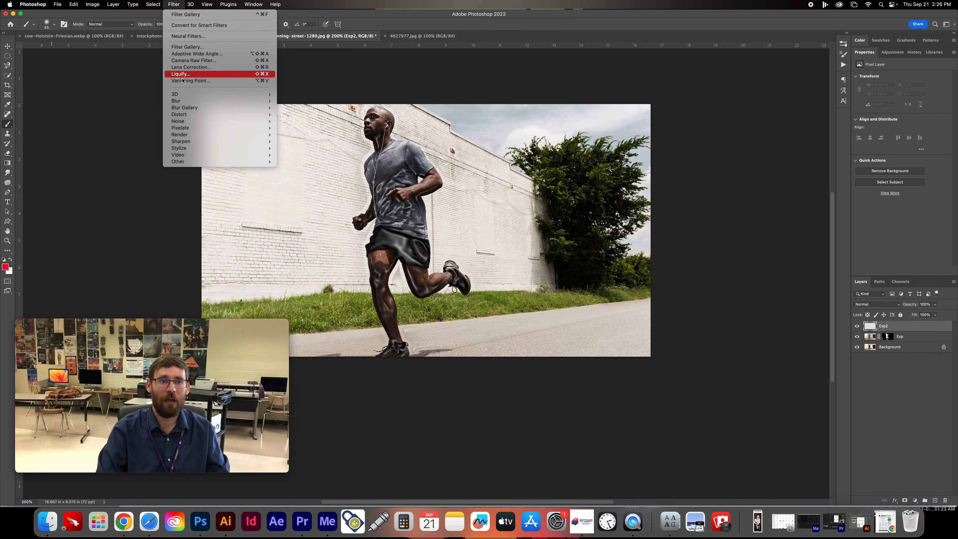
{"action": "mouse_move", "coordinate": [173, 96]}
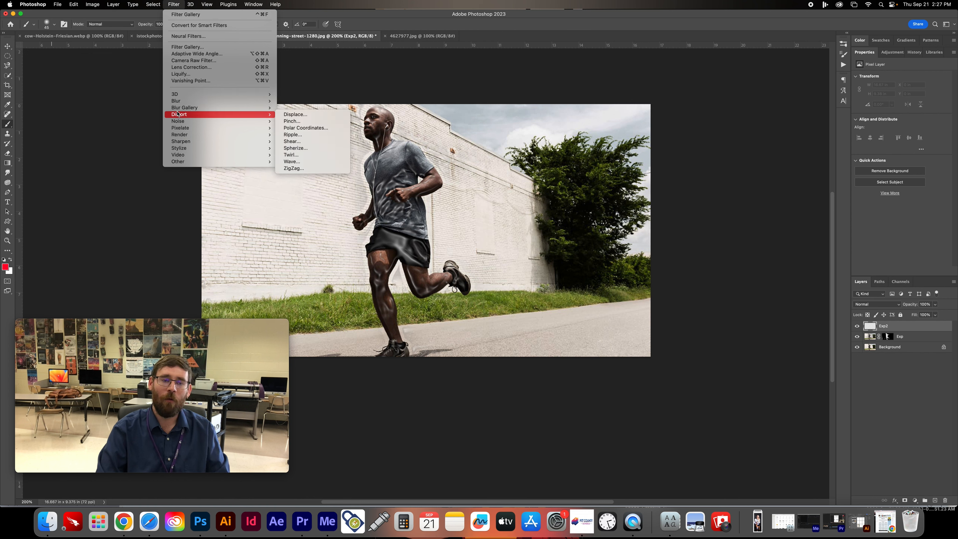
{"action": "mouse_move", "coordinate": [184, 138]}
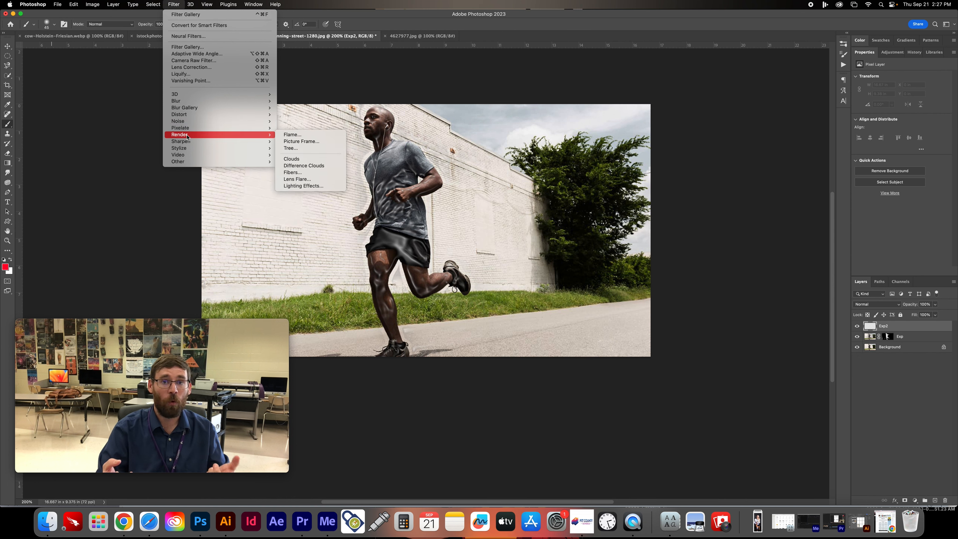
{"action": "left_click", "coordinate": [290, 149]}
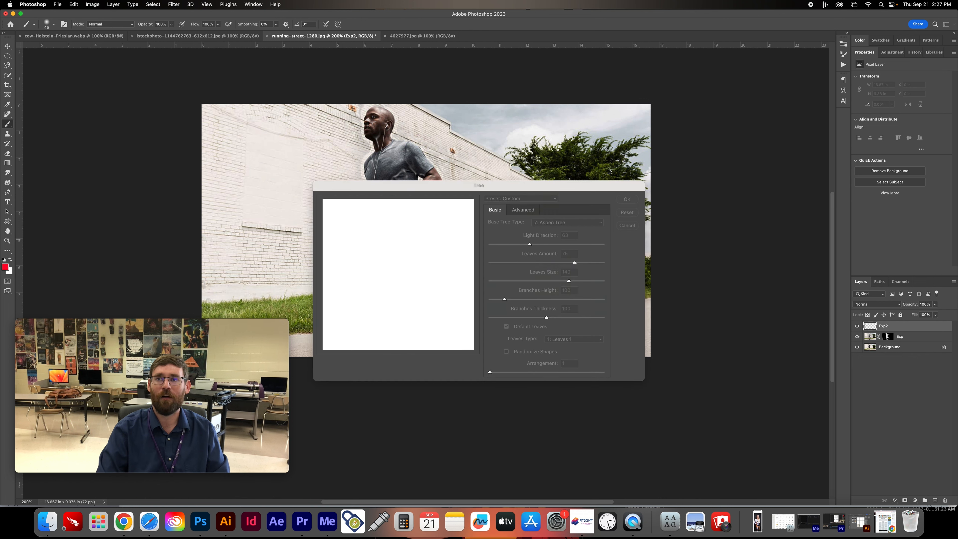
{"action": "left_click_drag", "start_coordinate": [436, 185], "coordinate": [501, 157]}
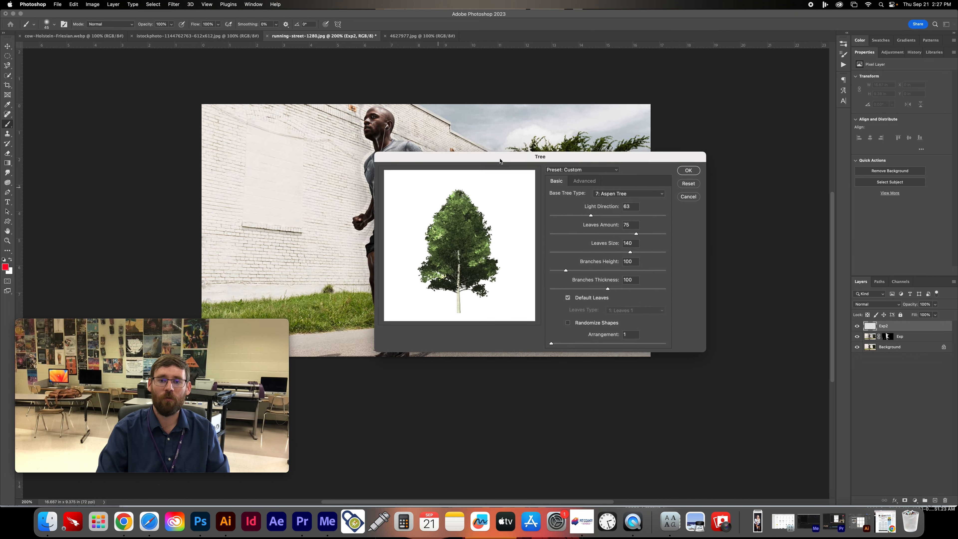
- Try the Young Maple and Willow tree types, and choose Sakura Cherry Blossom as the base tree type
{"action": "left_click", "coordinate": [619, 195]}
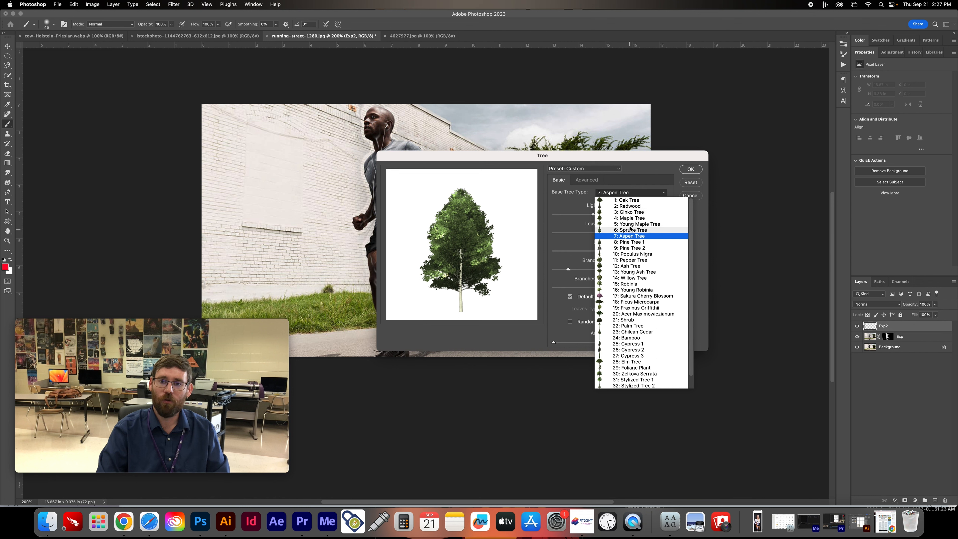
{"action": "left_click", "coordinate": [611, 193]}
{"action": "left_click", "coordinate": [611, 192]}
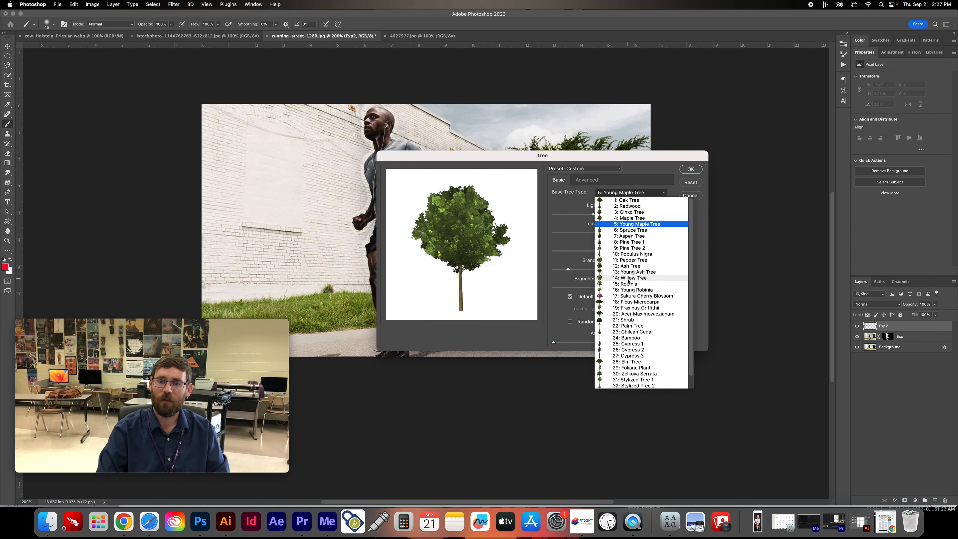
{"action": "left_click", "coordinate": [637, 270]}
{"action": "left_click", "coordinate": [607, 190]}
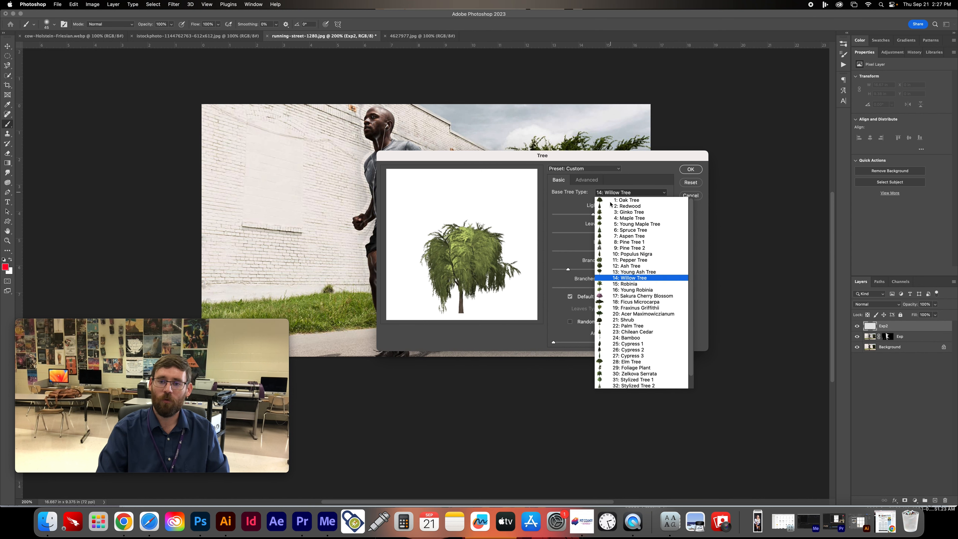
{"action": "left_click", "coordinate": [645, 296]}
- Render the tree with light direction 24, leaves amount 100, leaves size 200, branches height 85, branches thickness 160 and randomized shapes
{"action": "mouse_move", "coordinate": [600, 215]}
{"action": "left_mouse_down"}
{"action": "mouse_move", "coordinate": [647, 216]}
{"action": "mouse_move", "coordinate": [615, 217]}
{"action": "left_mouse_up"}
{"action": "left_click_drag", "start_coordinate": [556, 216], "coordinate": [554, 215]}
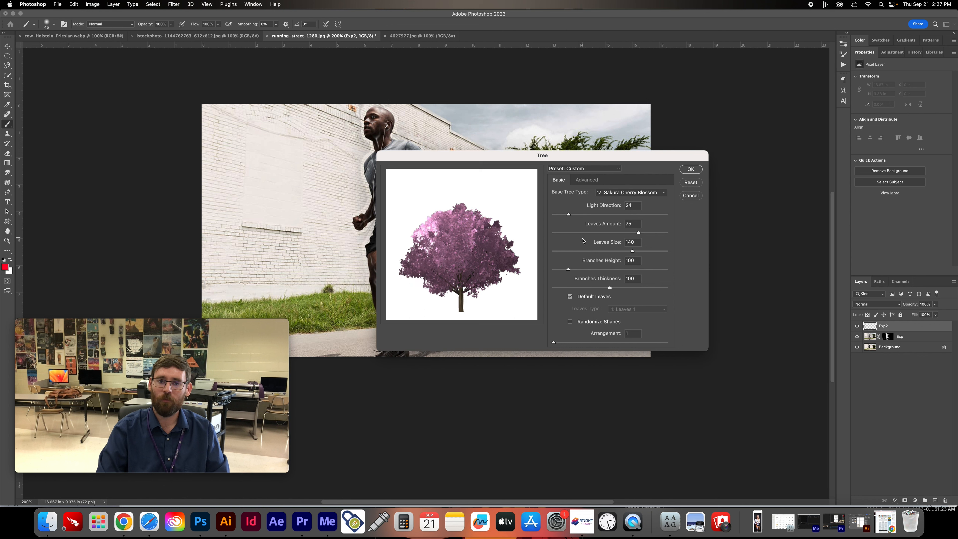
{"action": "left_click_drag", "start_coordinate": [603, 234], "coordinate": [688, 235]}
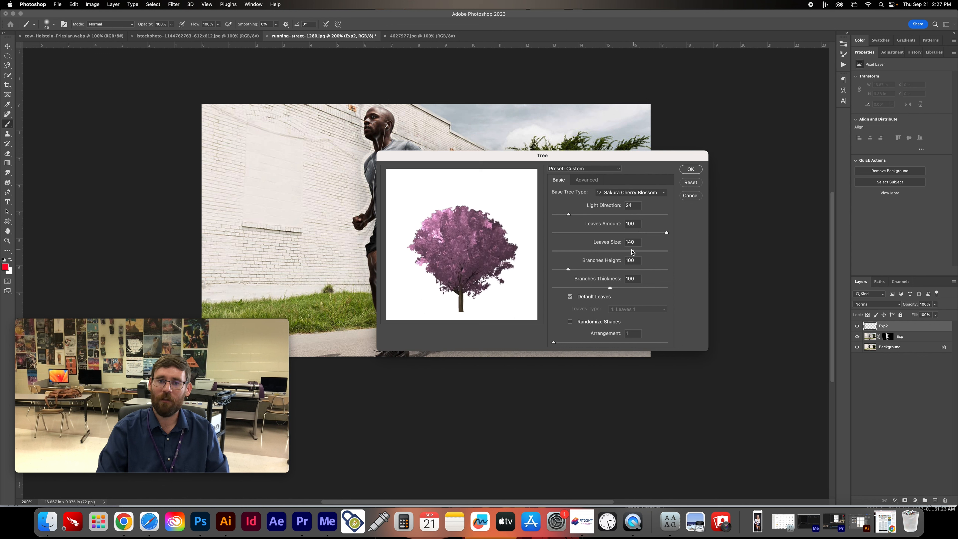
{"action": "left_click_drag", "start_coordinate": [619, 254], "coordinate": [595, 252]}
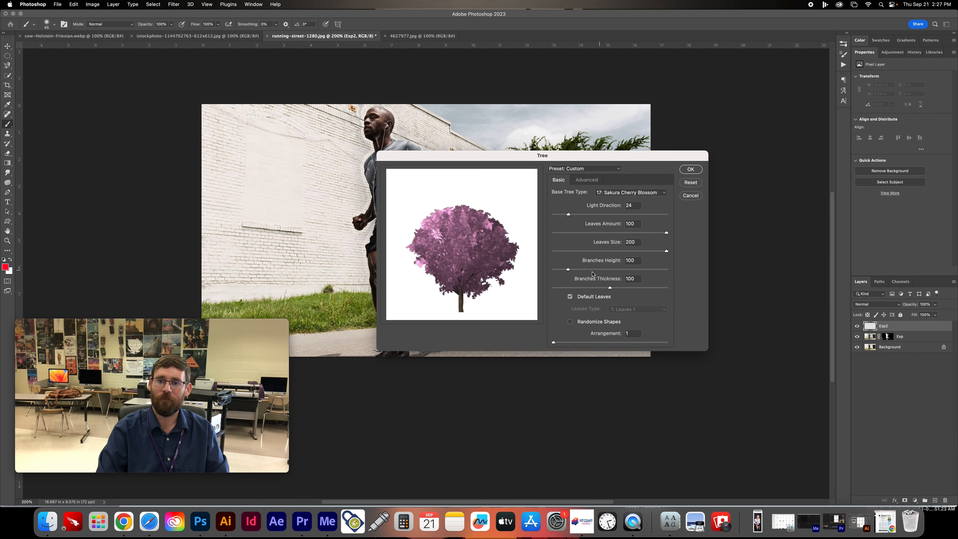
{"action": "left_click_drag", "start_coordinate": [568, 269], "coordinate": [558, 270]}
{"action": "left_click_drag", "start_coordinate": [657, 271], "coordinate": [632, 286]}
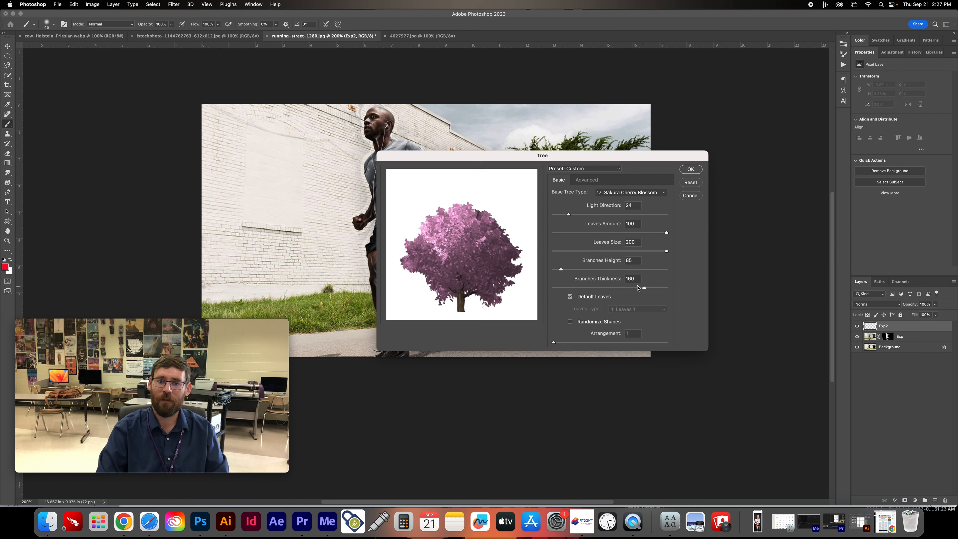
{"action": "left_click", "coordinate": [580, 322]}
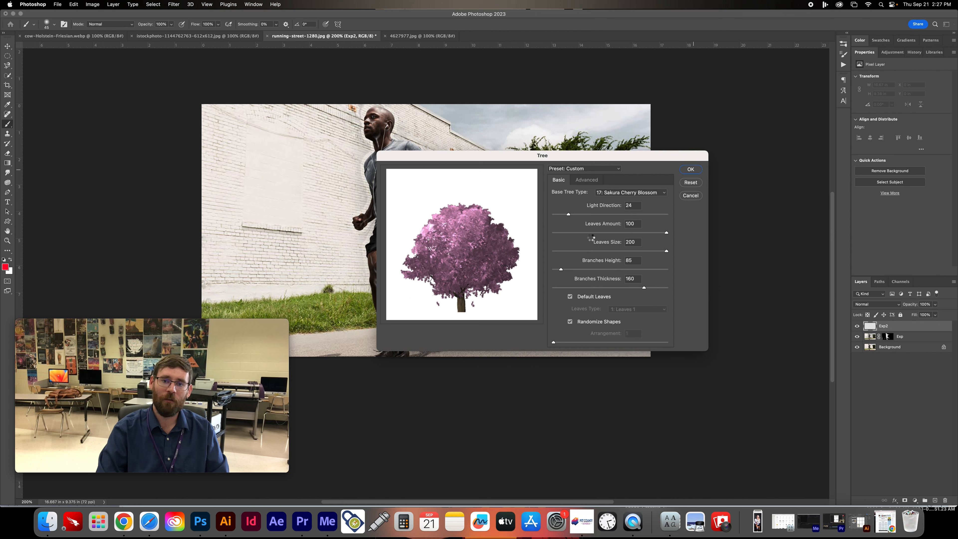
{"action": "left_click", "coordinate": [691, 169]}
- Move the cherry blossom over the photo's green tree and mask the base of its trunk into the grass
{"action": "left_click", "coordinate": [11, 47]}
{"action": "left_click_drag", "start_coordinate": [412, 233], "coordinate": [545, 193]}
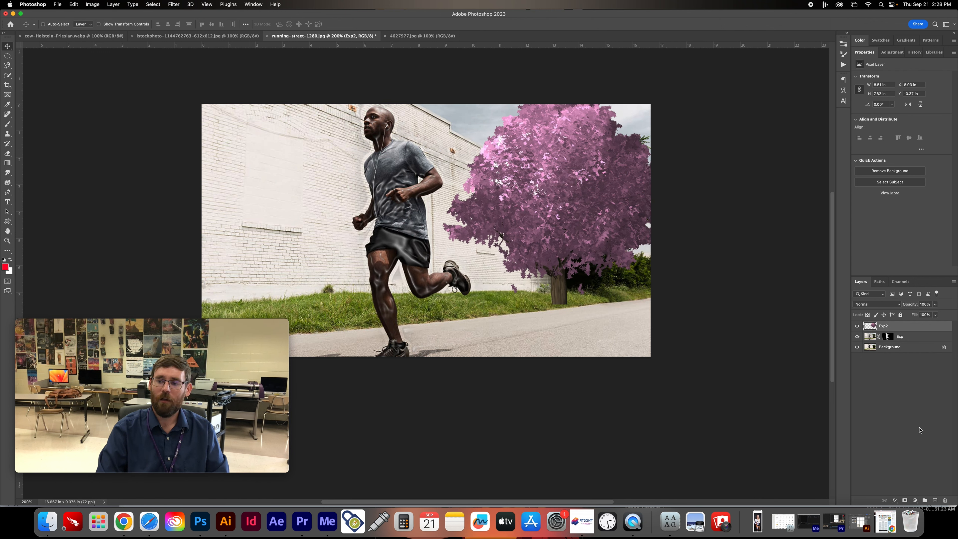
{"action": "left_click", "coordinate": [905, 500]}
{"action": "key", "text": "b"}
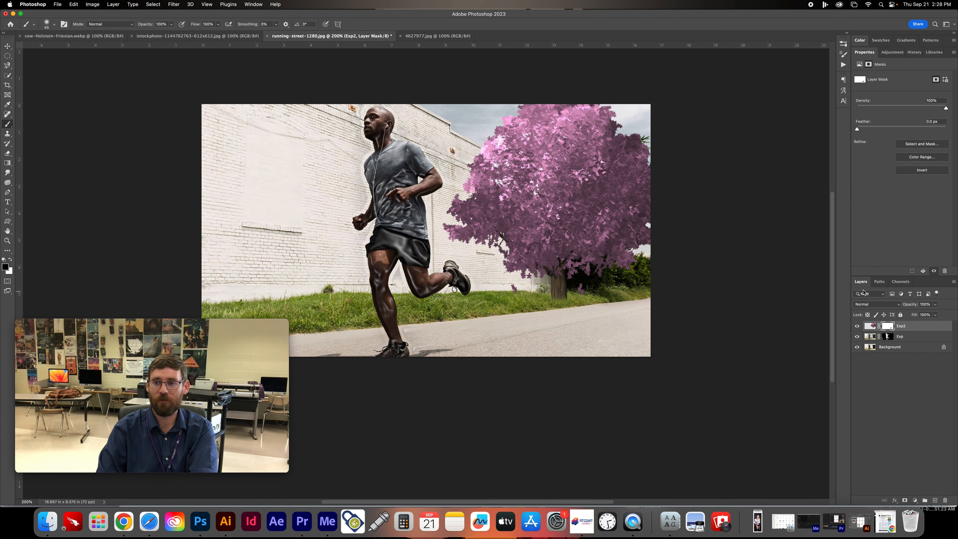
- Create a new layer above Exp2 and draw a curved Pen path from the trunk up through the blossom tree's crown
{"action": "left_click", "coordinate": [937, 501]}
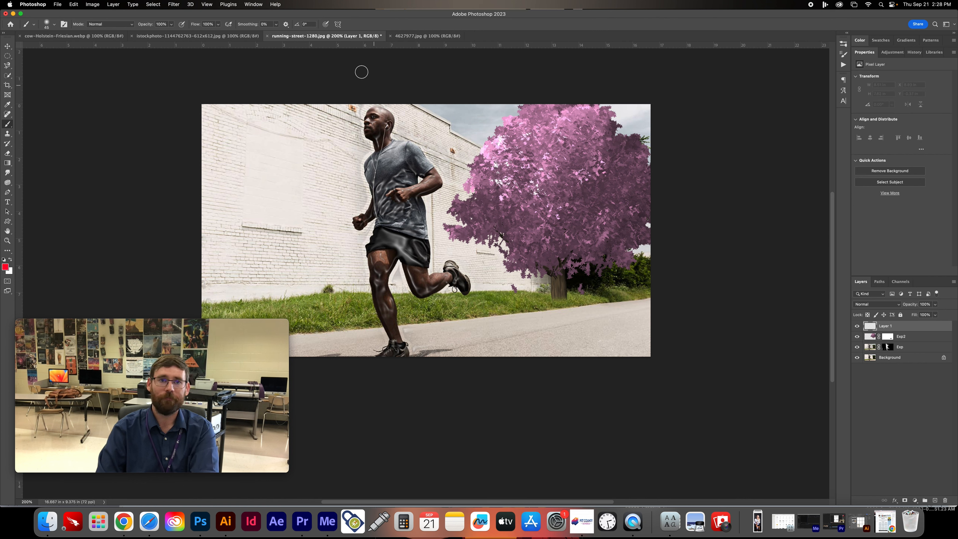
{"action": "key", "text": "p"}
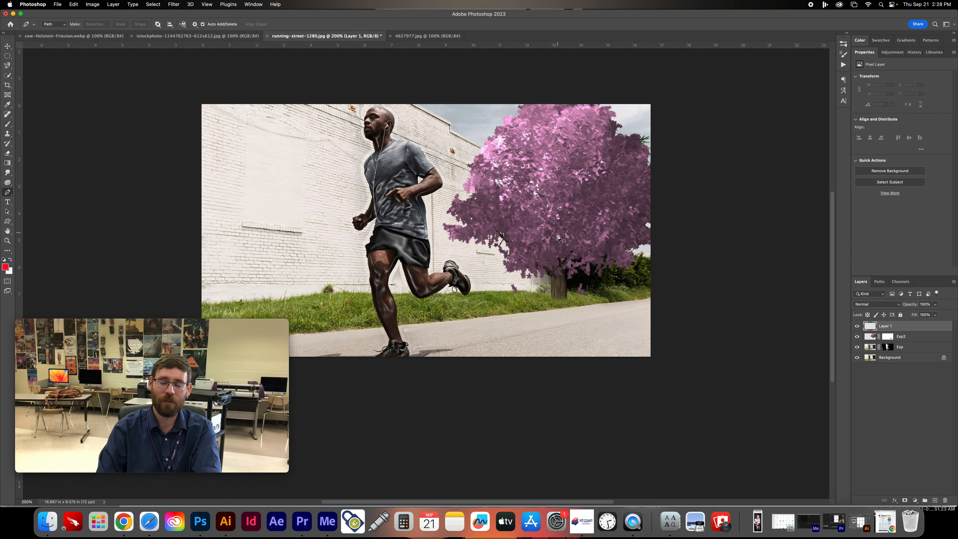
{"action": "left_click", "coordinate": [558, 258]}
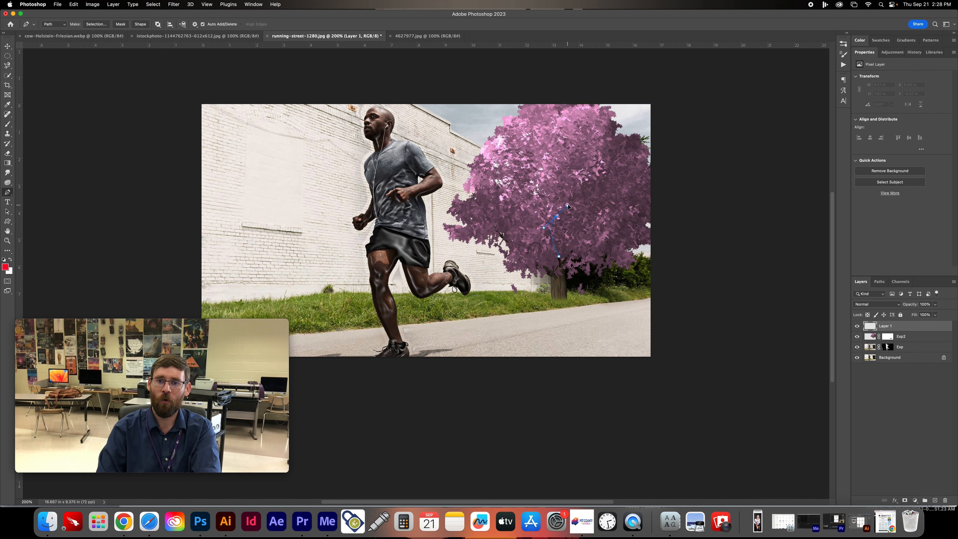
{"action": "left_click", "coordinate": [572, 195]}
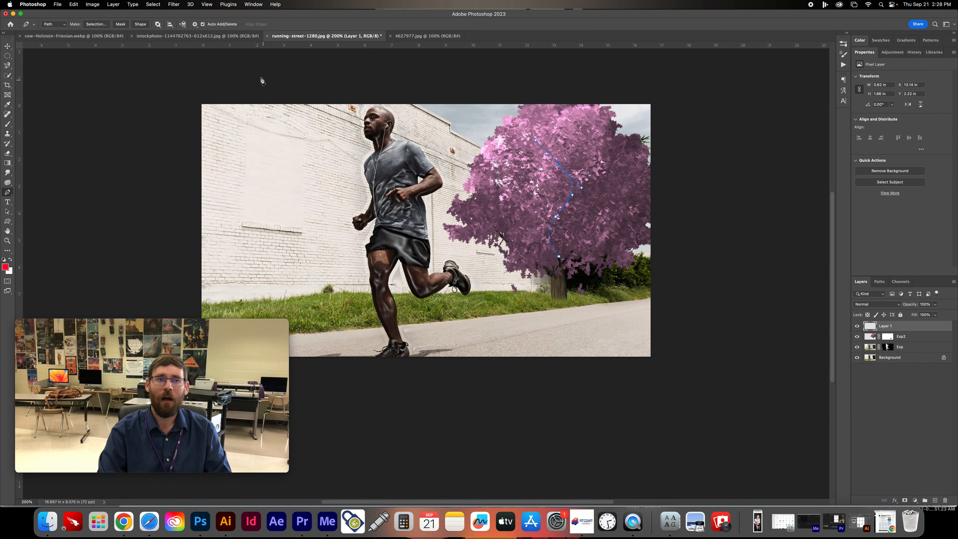
- Start the Flame filter on Layer 1, try red as the custom flame color, and set the color to bright green
{"action": "left_click", "coordinate": [175, 5]}
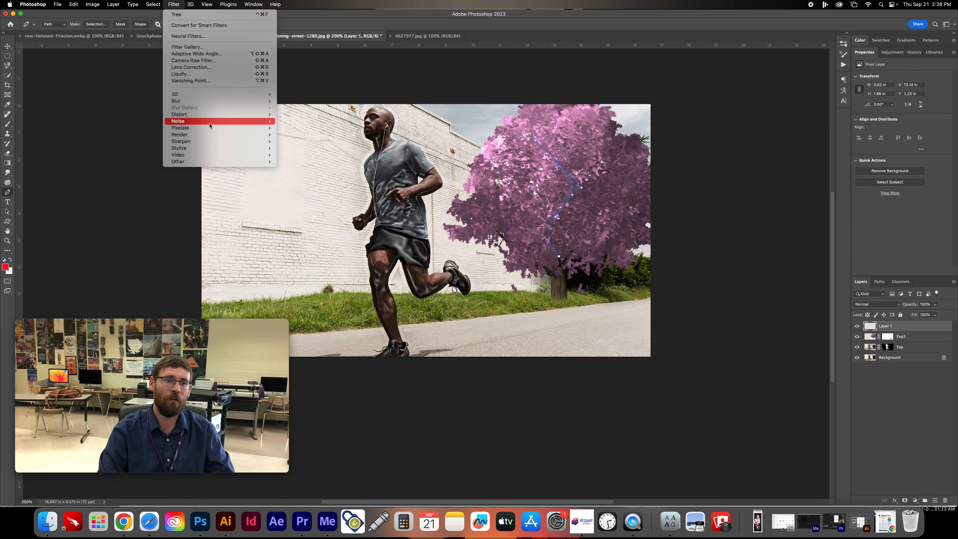
{"action": "mouse_move", "coordinate": [234, 134]}
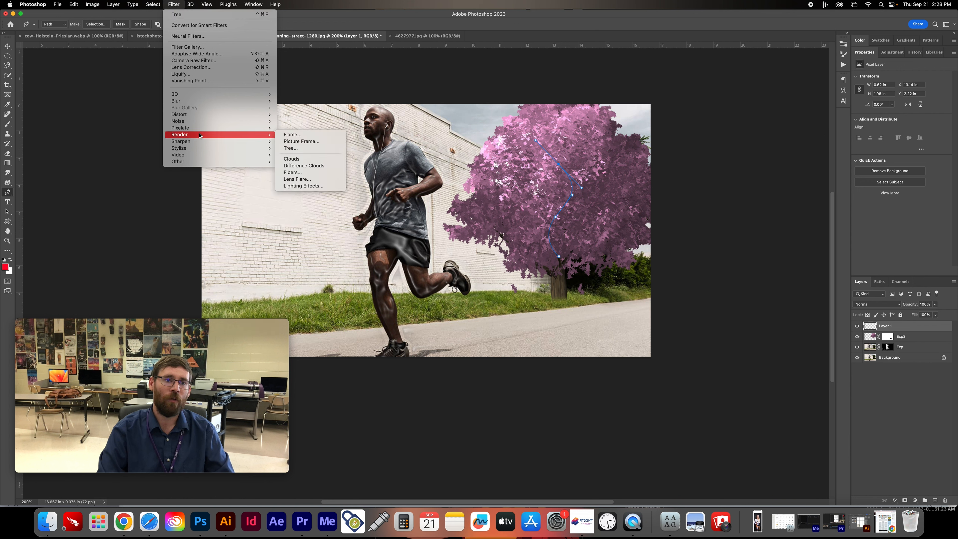
{"action": "left_click", "coordinate": [303, 141]}
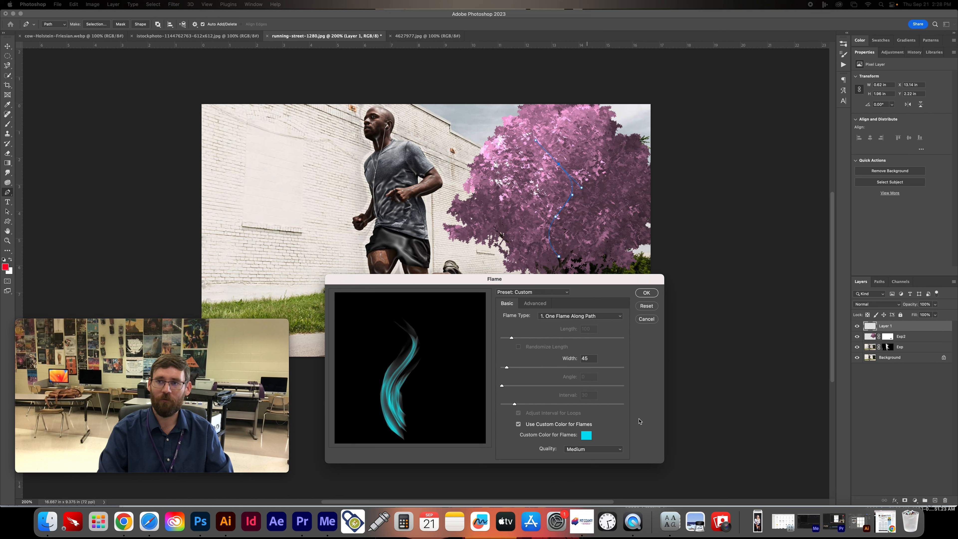
{"action": "left_click_drag", "start_coordinate": [957, 120], "coordinate": [638, 78]}
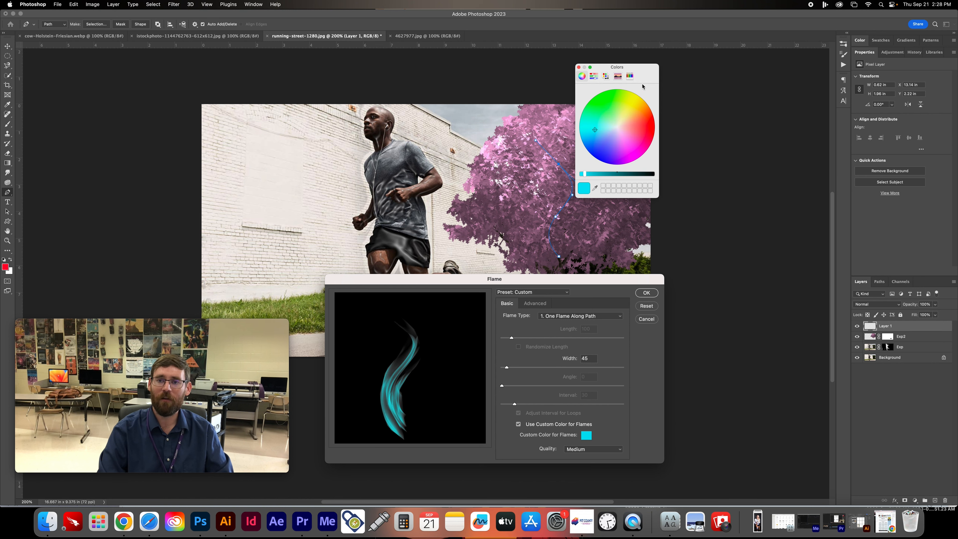
{"action": "left_click", "coordinate": [651, 127]}
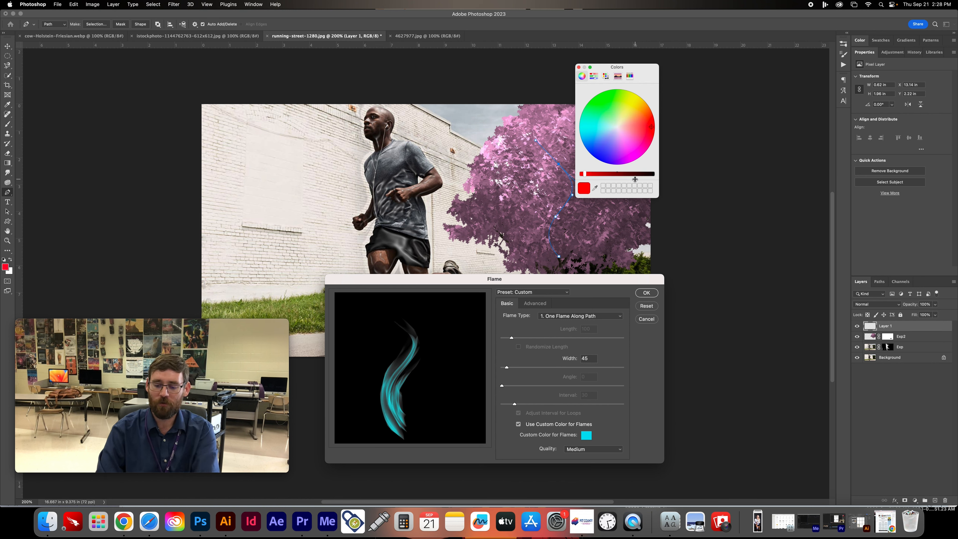
{"action": "left_click", "coordinate": [580, 68]}
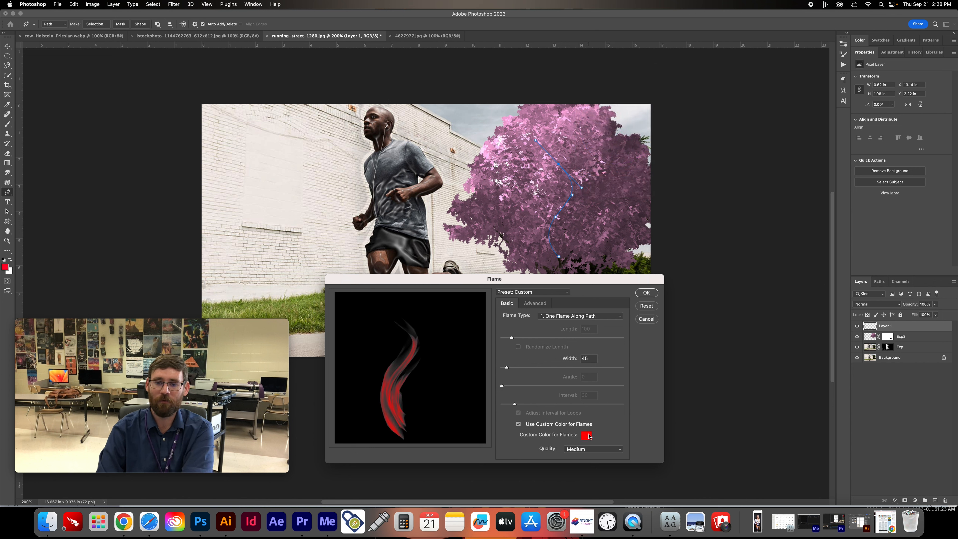
{"action": "left_click", "coordinate": [586, 435]}
{"action": "left_click", "coordinate": [595, 104]}
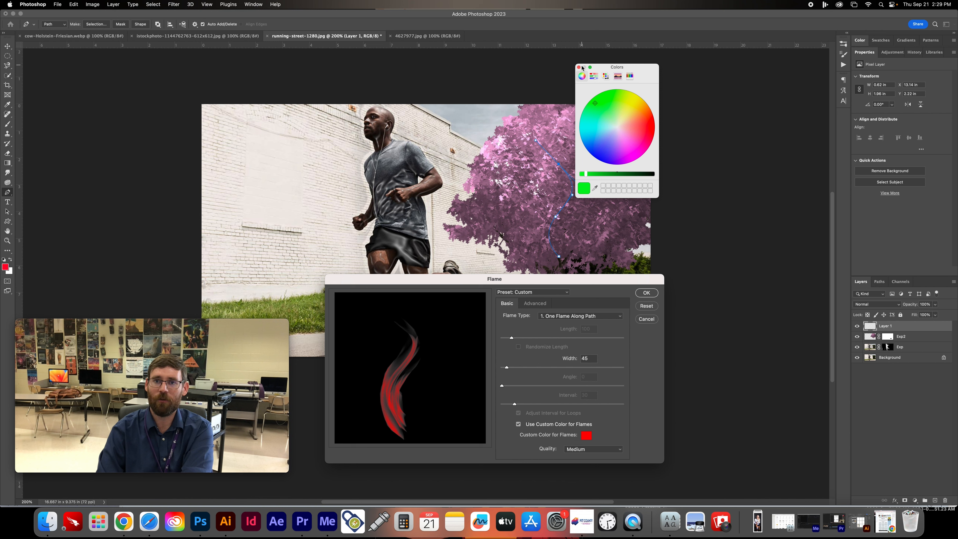
{"action": "left_click", "coordinate": [579, 67]}
{"action": "left_click", "coordinate": [586, 436]}
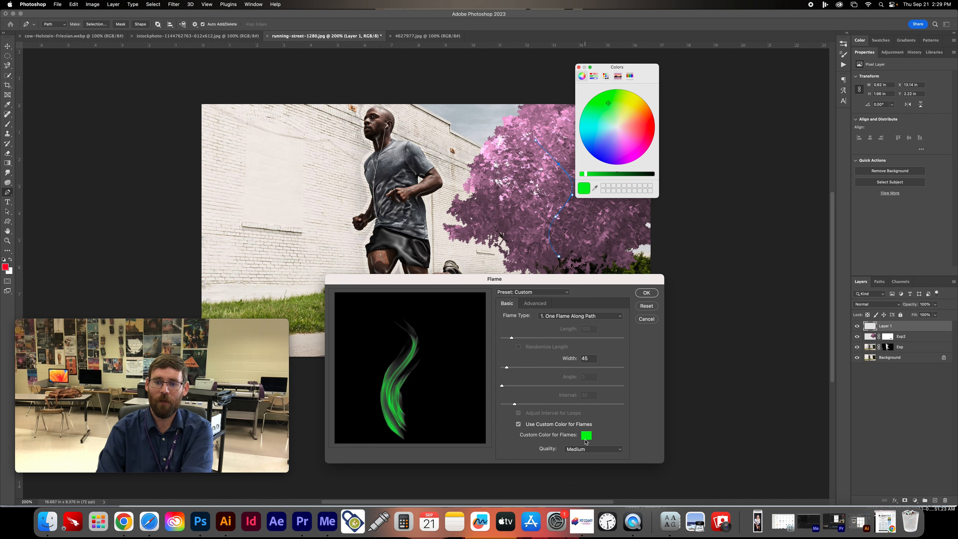
{"action": "left_click", "coordinate": [579, 68]}
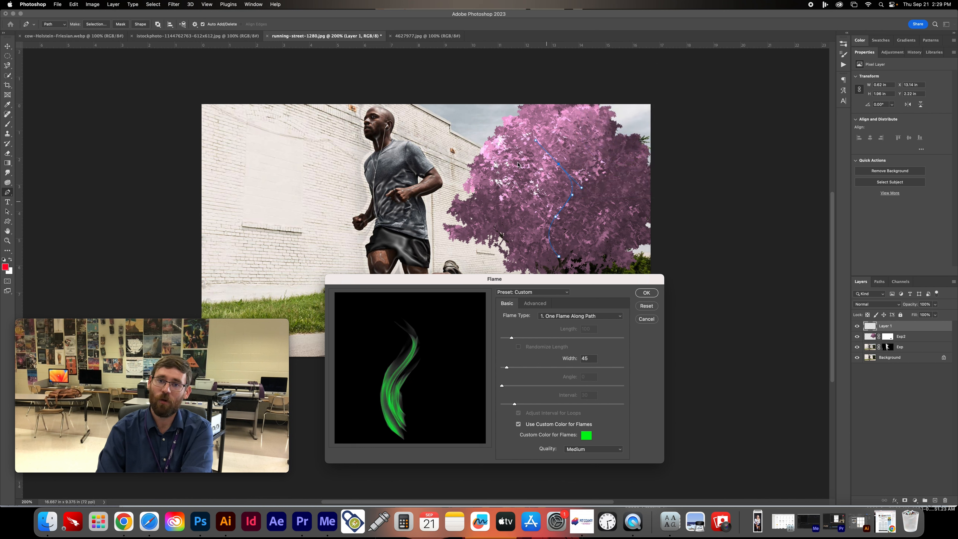
- Try the Multiple Flames Along Path and Multiple Flames One Direction types, and choose Multiple Flames Path Directed as the flame type
{"action": "left_click", "coordinate": [567, 317]}
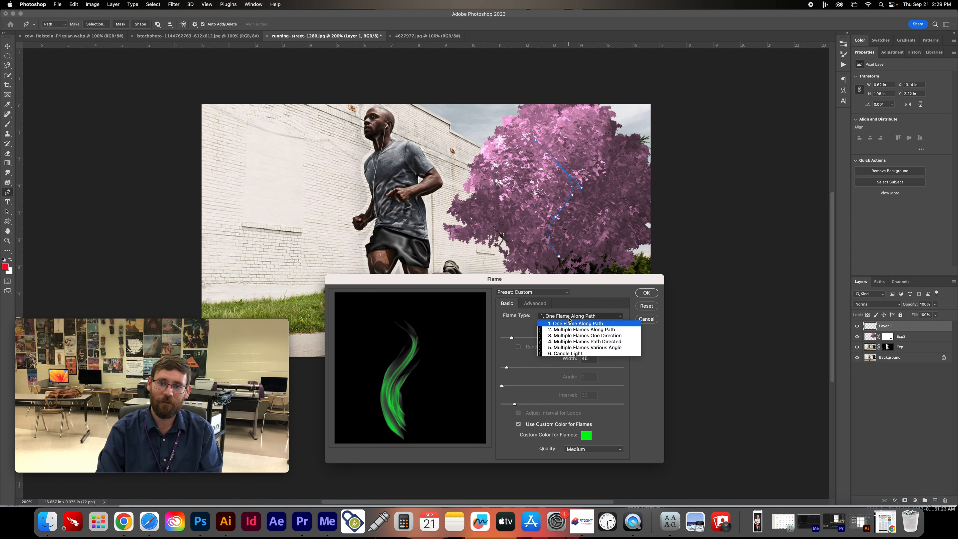
{"action": "left_click", "coordinate": [574, 330]}
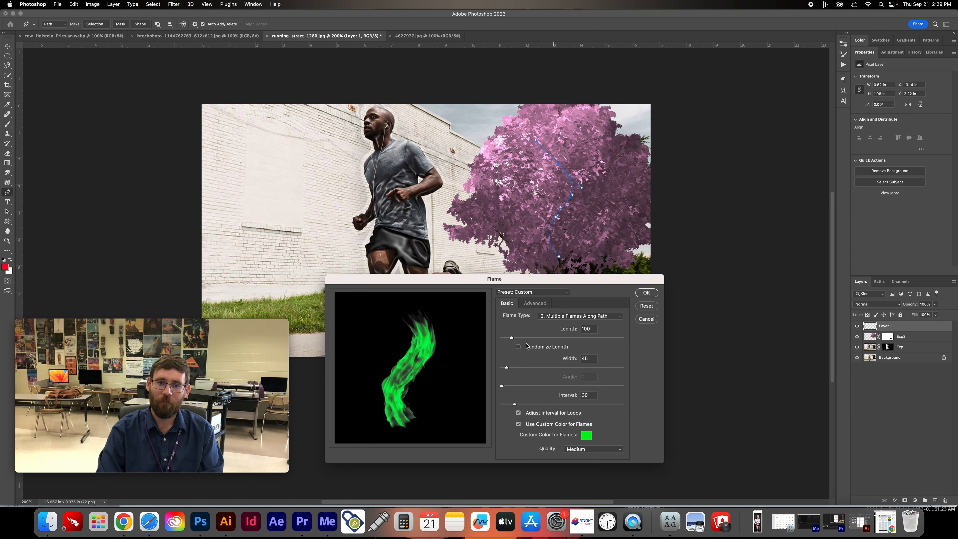
{"action": "left_click", "coordinate": [566, 317]}
{"action": "left_click", "coordinate": [558, 319]}
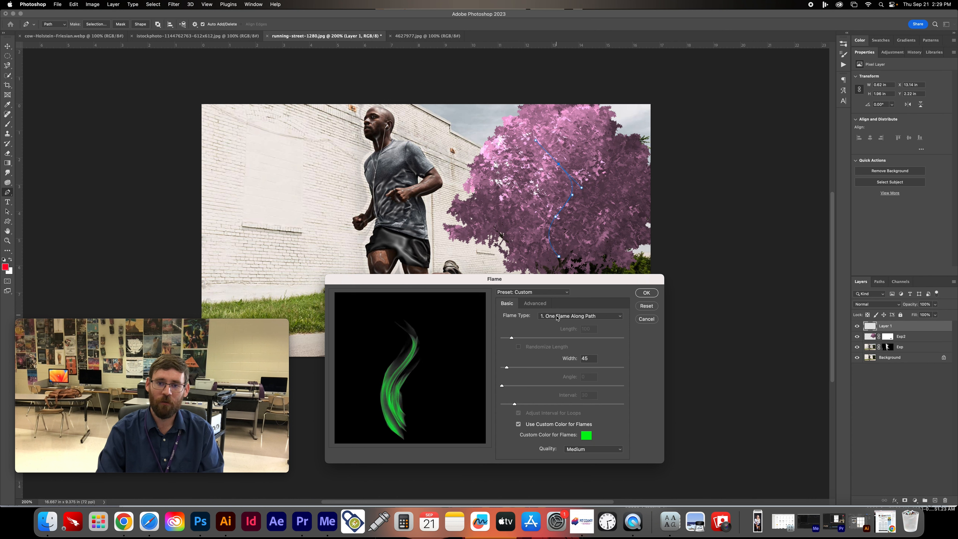
{"action": "left_click", "coordinate": [557, 318]}
{"action": "left_click", "coordinate": [563, 338]}
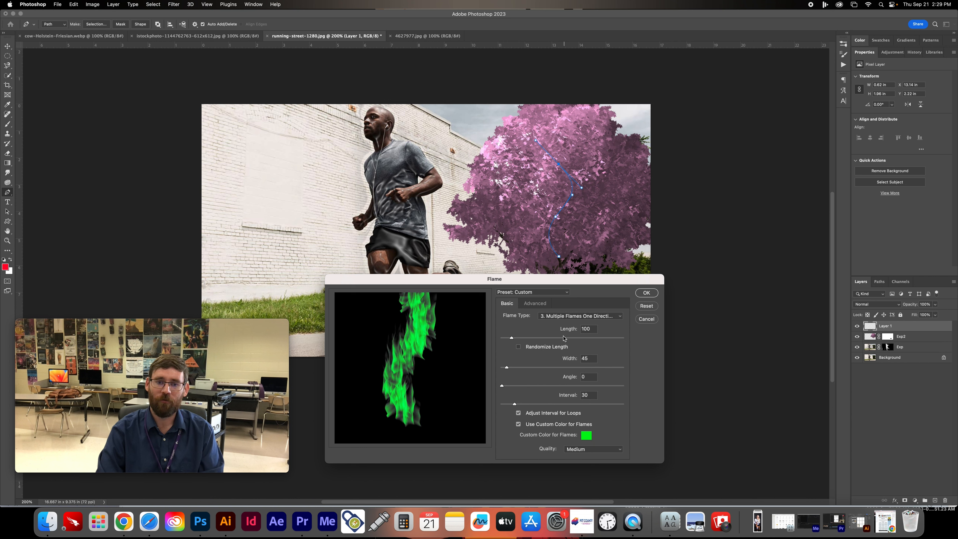
{"action": "left_click", "coordinate": [563, 319]}
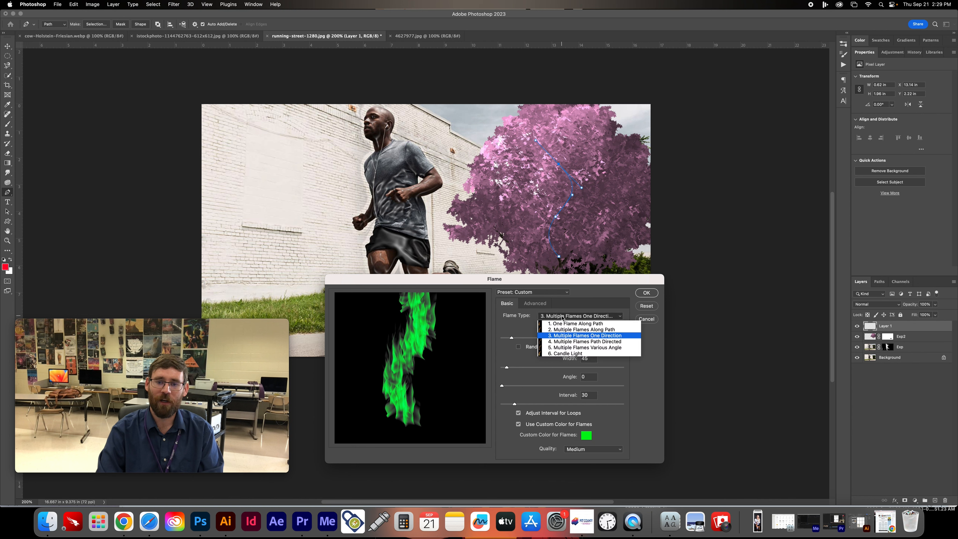
{"action": "left_click", "coordinate": [564, 345]}
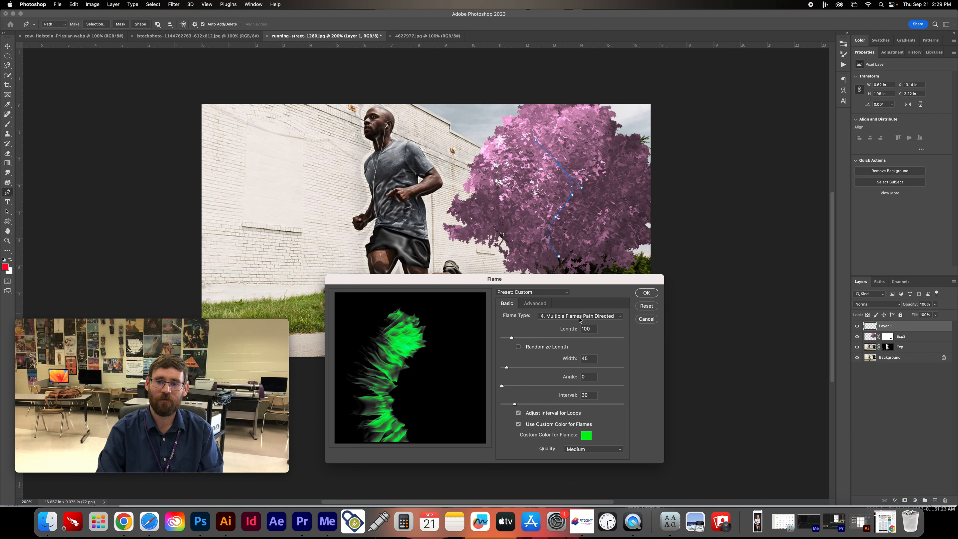
- Render the flame along the path with length 93, width 73, angle 20 and interval 22
{"action": "left_click", "coordinate": [592, 317]}
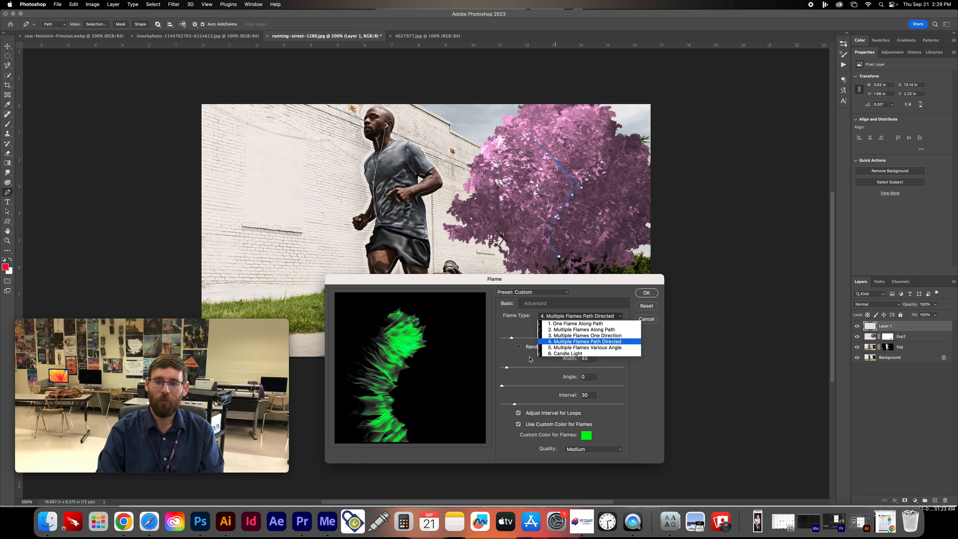
{"action": "left_click", "coordinate": [522, 356]}
{"action": "left_click_drag", "start_coordinate": [527, 339], "coordinate": [510, 404]}
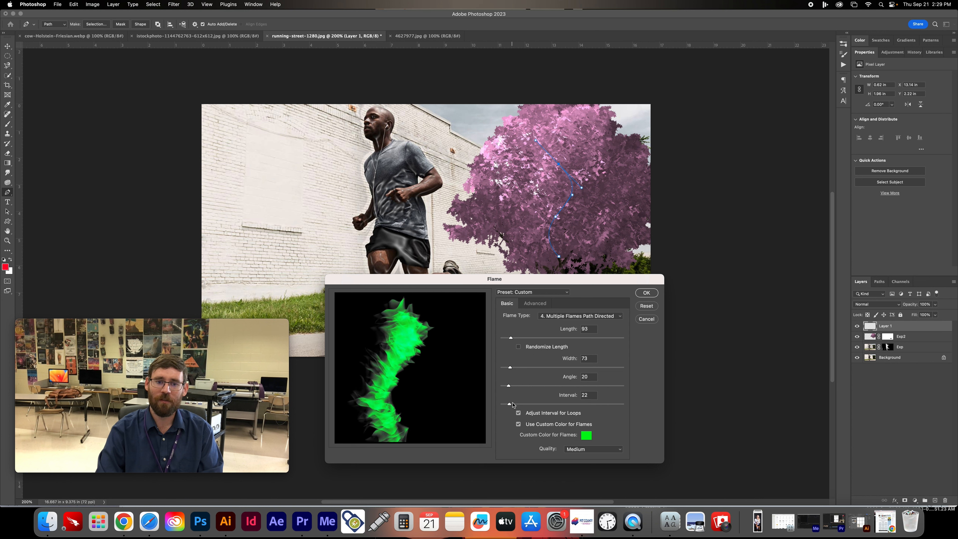
{"action": "left_click", "coordinate": [646, 293]}
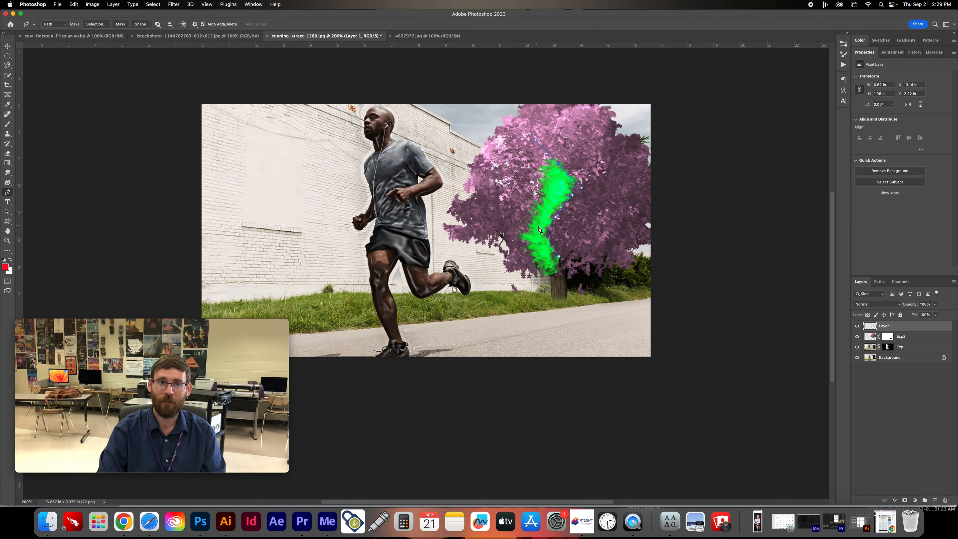
- Create a new empty layer above Layer 1 and try to render a Lens Flare on it
{"action": "left_click", "coordinate": [207, 4]}
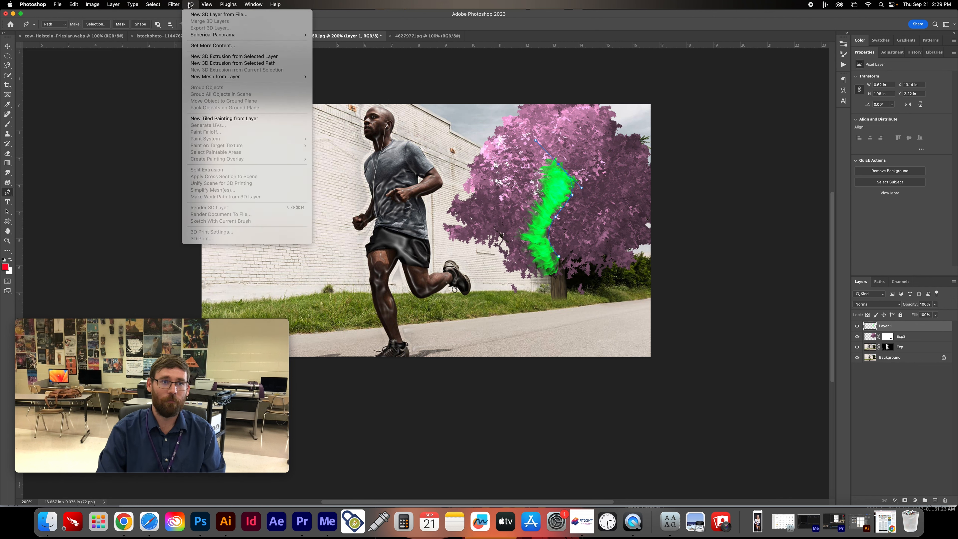
{"action": "left_click", "coordinate": [1, 52]}
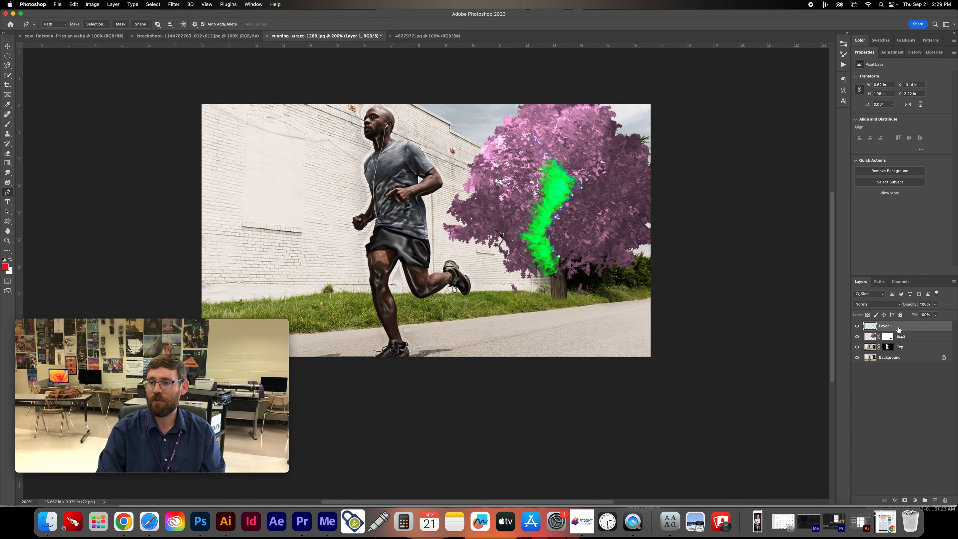
{"action": "left_click", "coordinate": [935, 500]}
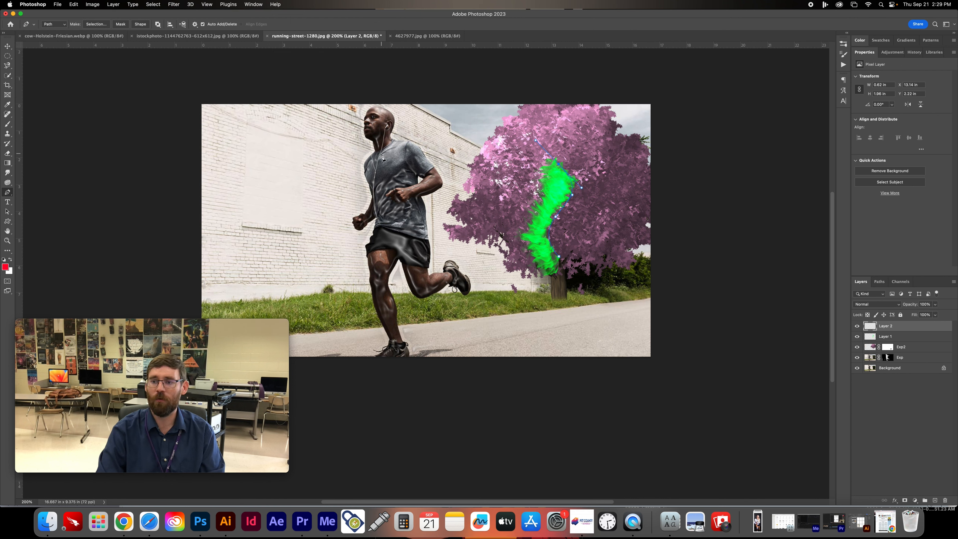
{"action": "left_click", "coordinate": [173, 5]}
{"action": "mouse_move", "coordinate": [203, 123]}
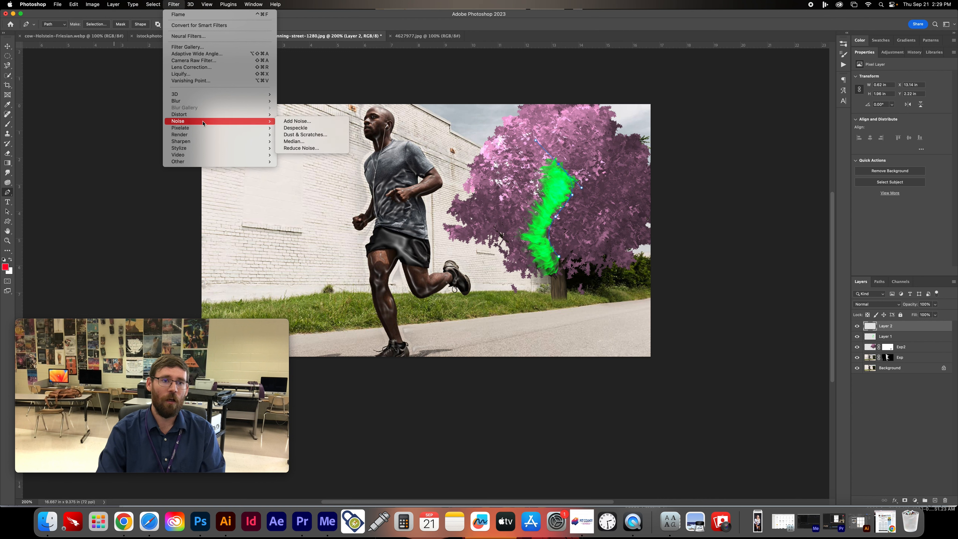
{"action": "mouse_move", "coordinate": [234, 134]}
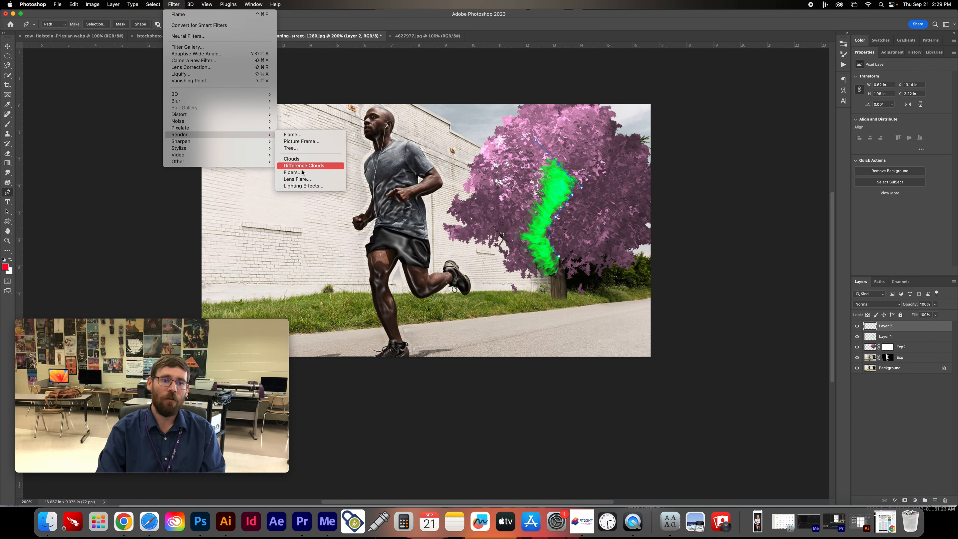
{"action": "left_click", "coordinate": [297, 179]}
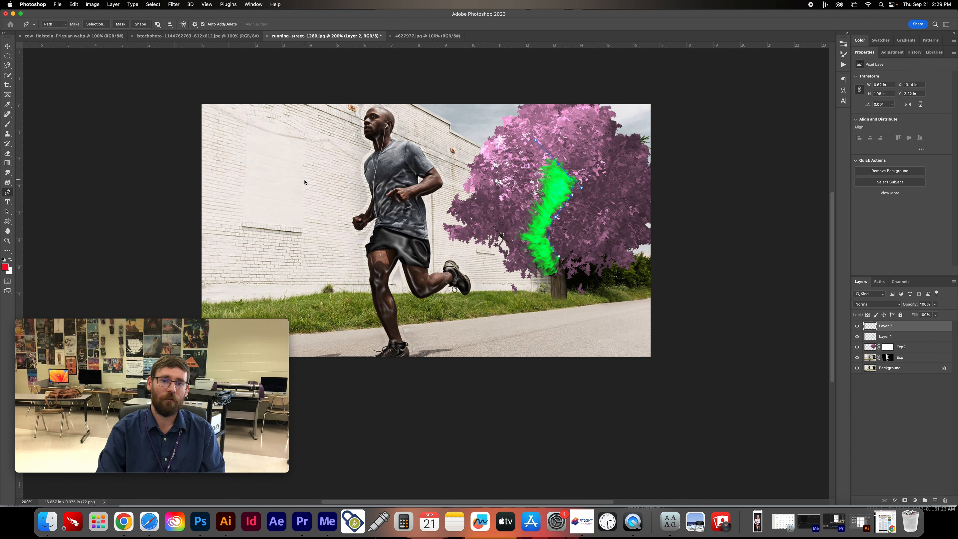
{"action": "key", "text": "Return"}
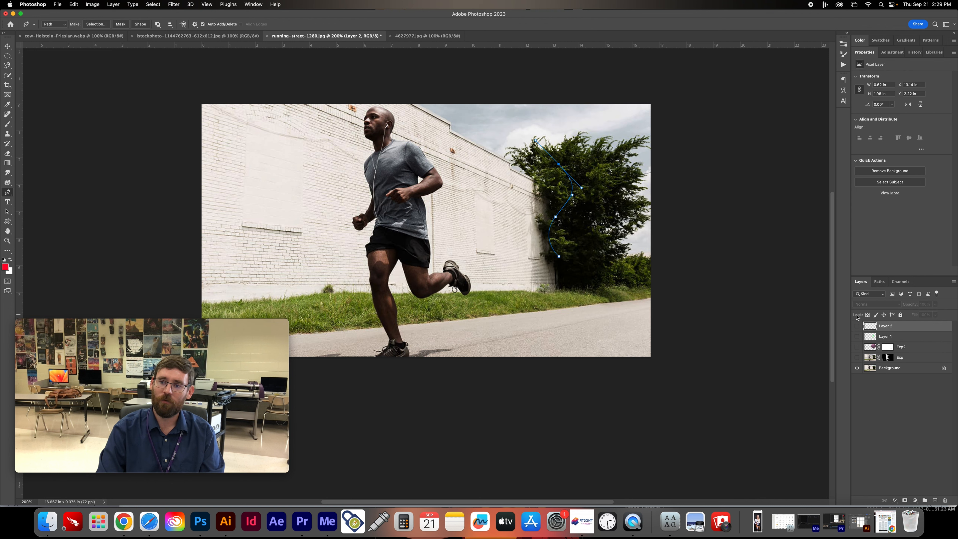
- Unlock the Background layer and render a Movie Prime lens flare with lowered brightness over the crown of the green tree
{"action": "left_click", "coordinate": [887, 373]}
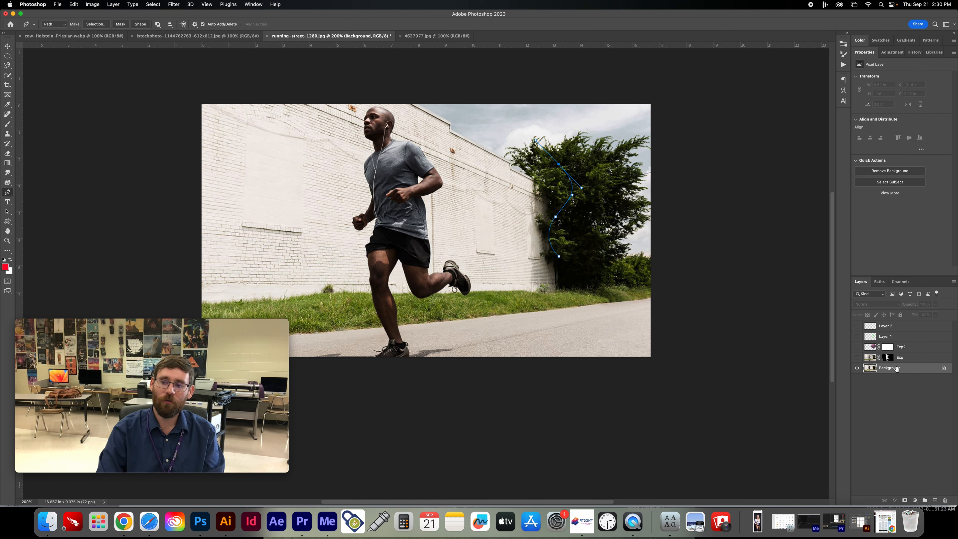
{"action": "left_click", "coordinate": [944, 368]}
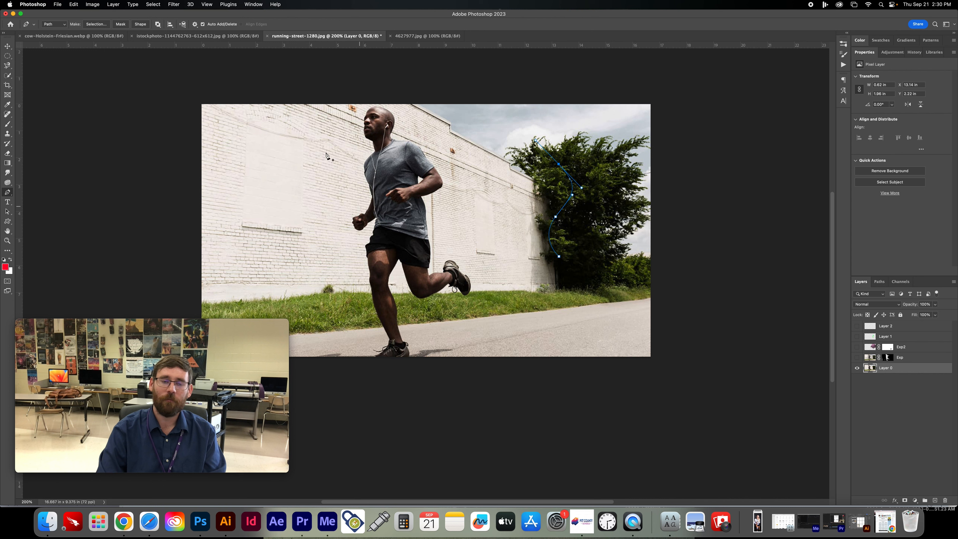
{"action": "left_click", "coordinate": [174, 5]}
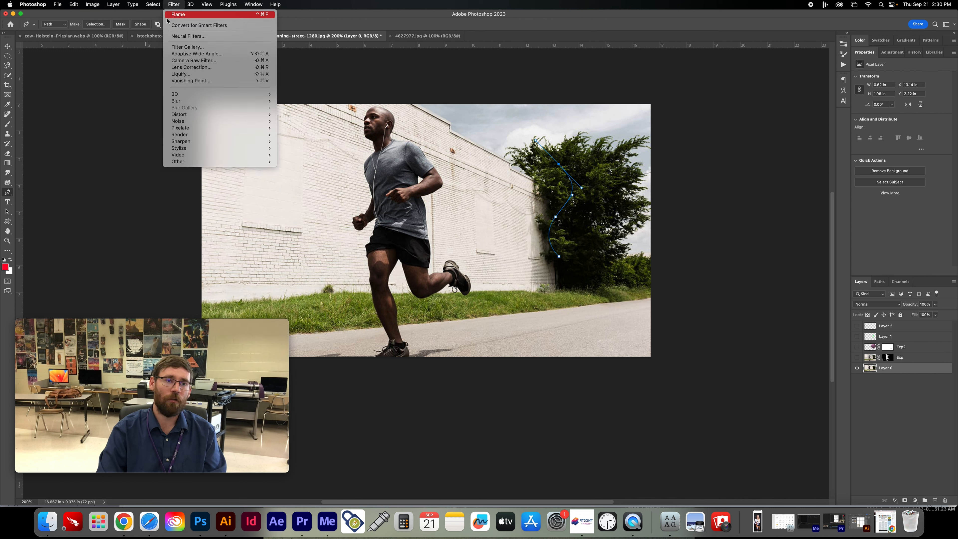
{"action": "mouse_move", "coordinate": [196, 103]}
{"action": "mouse_move", "coordinate": [191, 136]}
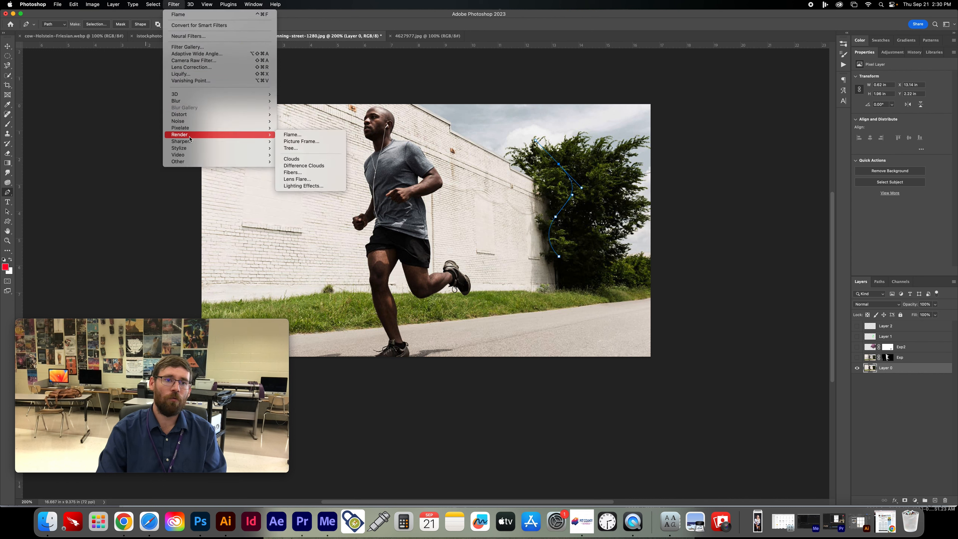
{"action": "left_click", "coordinate": [318, 180]}
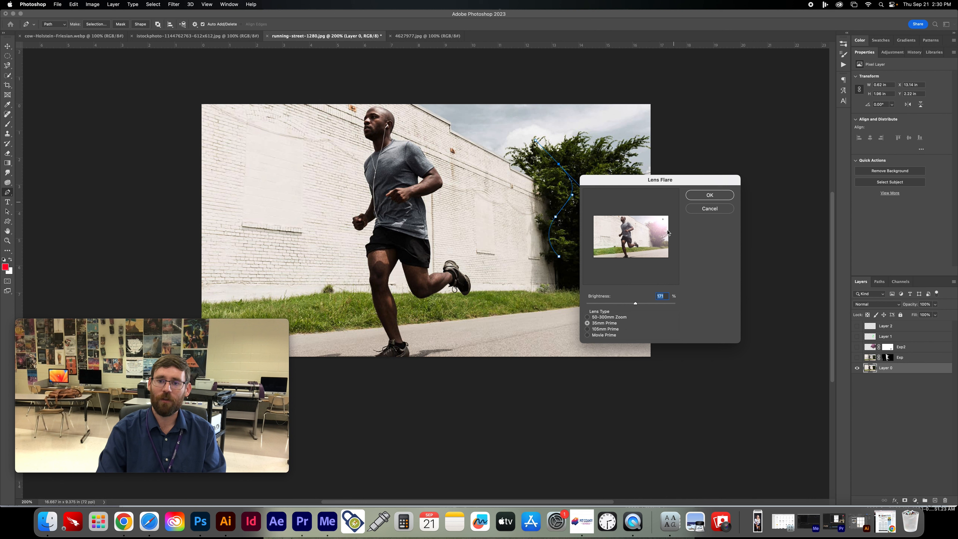
{"action": "left_click", "coordinate": [587, 317]}
{"action": "left_click", "coordinate": [594, 329]}
{"action": "left_click", "coordinate": [593, 336]}
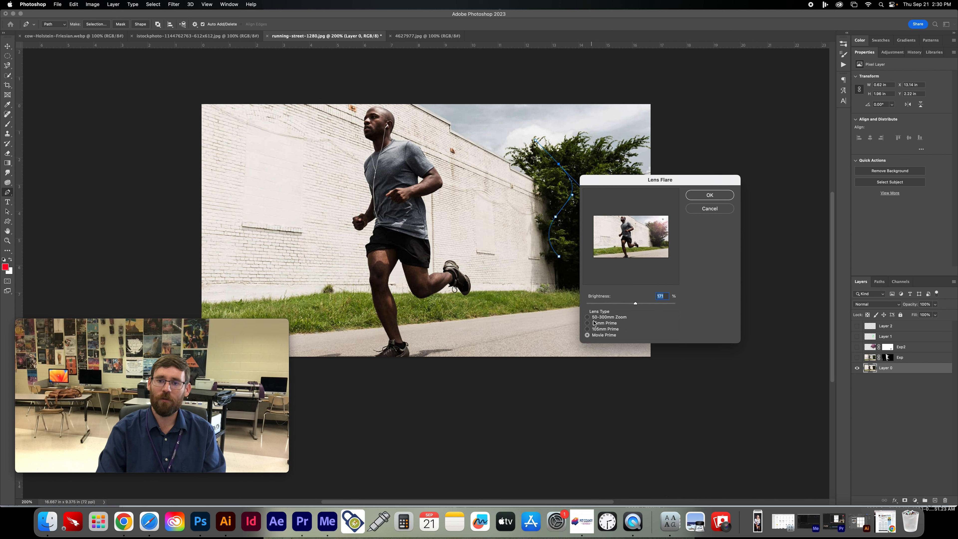
{"action": "mouse_move", "coordinate": [635, 306]}
{"action": "left_mouse_down"}
{"action": "mouse_move", "coordinate": [621, 304]}
{"action": "mouse_move", "coordinate": [644, 305]}
{"action": "mouse_move", "coordinate": [624, 304]}
{"action": "left_mouse_up"}
{"action": "mouse_move", "coordinate": [663, 219]}
{"action": "left_mouse_down"}
{"action": "mouse_move", "coordinate": [629, 233]}
{"action": "mouse_move", "coordinate": [658, 237]}
{"action": "mouse_move", "coordinate": [610, 247]}
{"action": "mouse_move", "coordinate": [615, 223]}
{"action": "mouse_move", "coordinate": [602, 222]}
{"action": "mouse_move", "coordinate": [658, 228]}
{"action": "left_mouse_up"}
{"action": "left_click", "coordinate": [709, 195]}
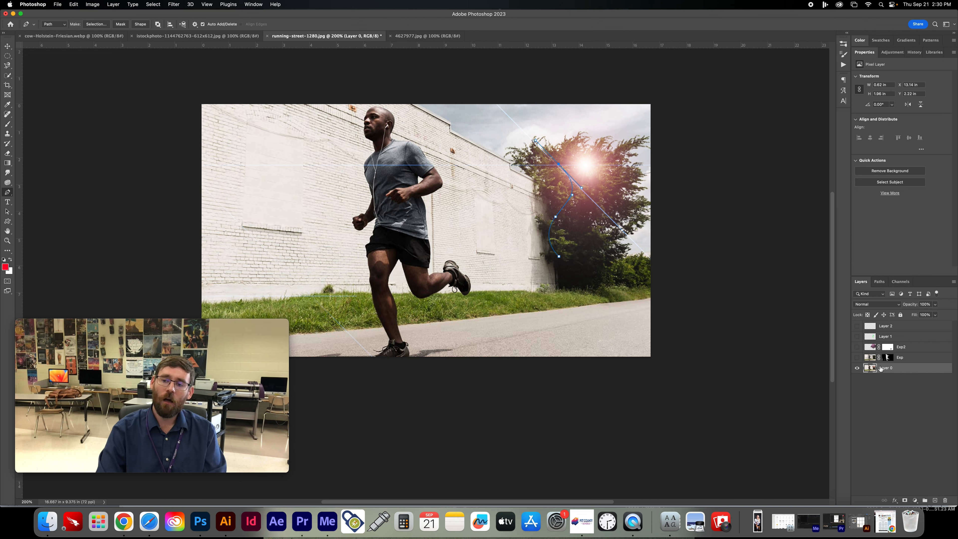
- Make the Exp layer with the Plastic Wrap runner visible and select it
{"action": "left_click", "coordinate": [856, 357]}
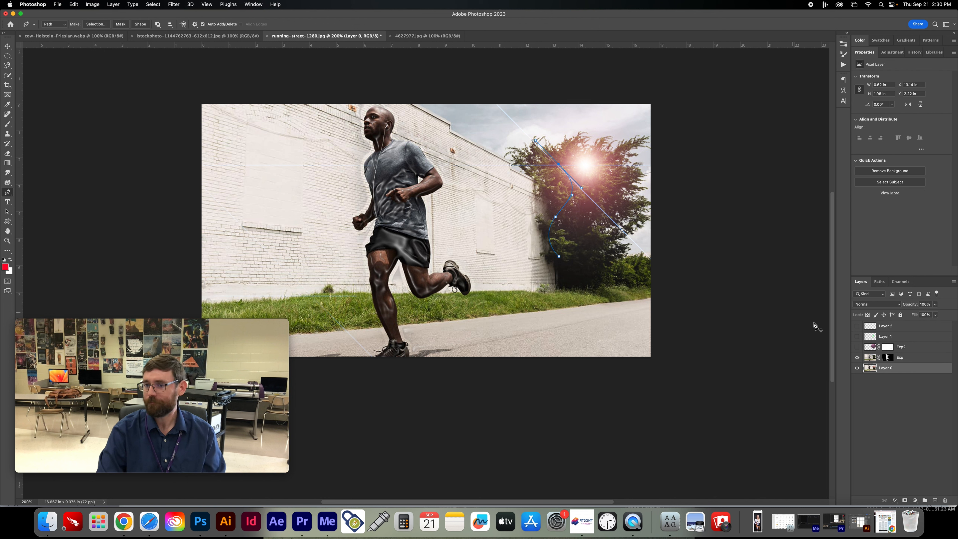
{"action": "left_click", "coordinate": [906, 361]}
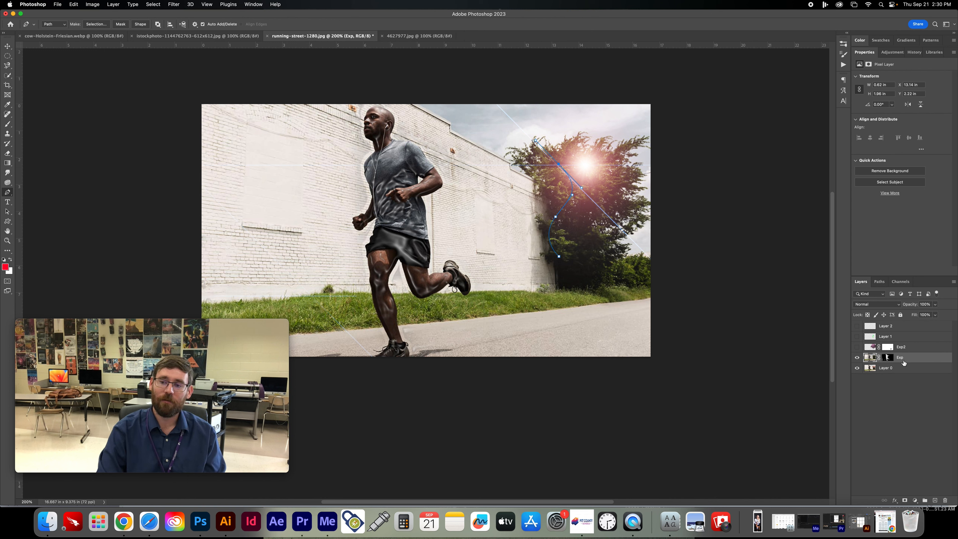
- Try a Gaussian Blur on the masked Exp layer
{"action": "left_click", "coordinate": [174, 4]}
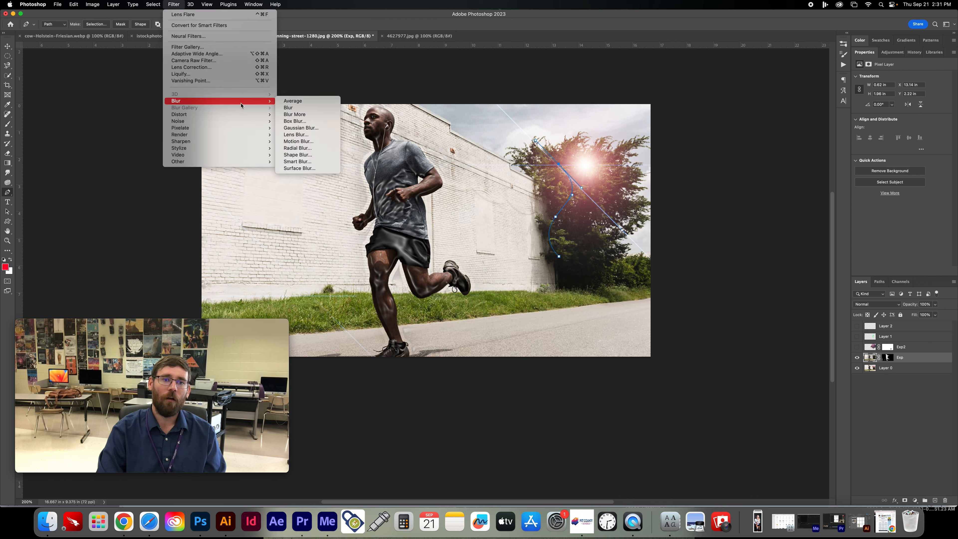
{"action": "mouse_move", "coordinate": [226, 101]}
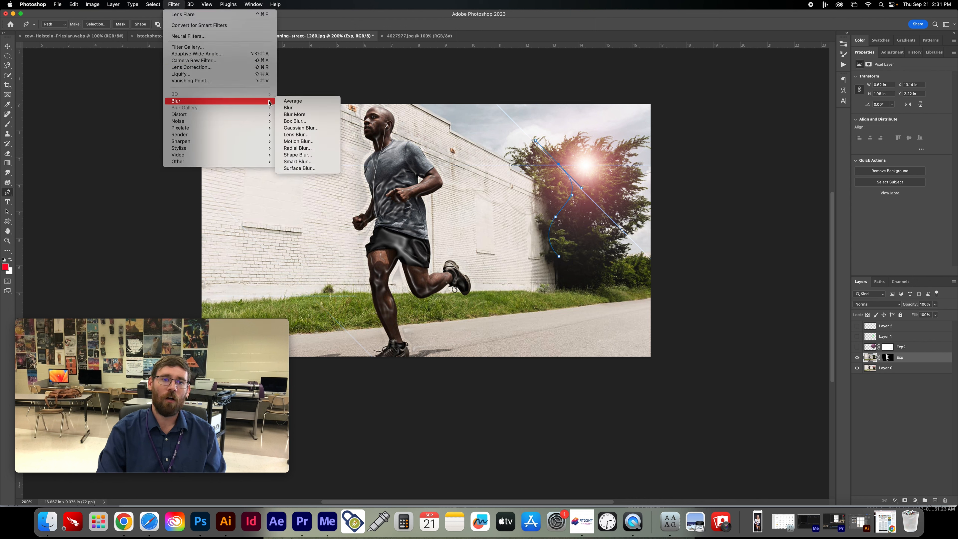
{"action": "left_click", "coordinate": [297, 130]}
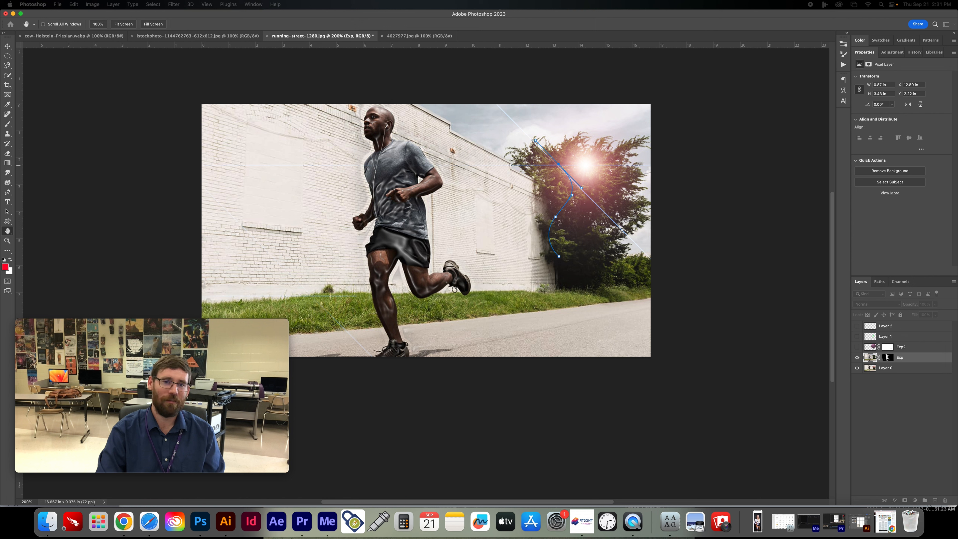
{"action": "key", "text": "p"}
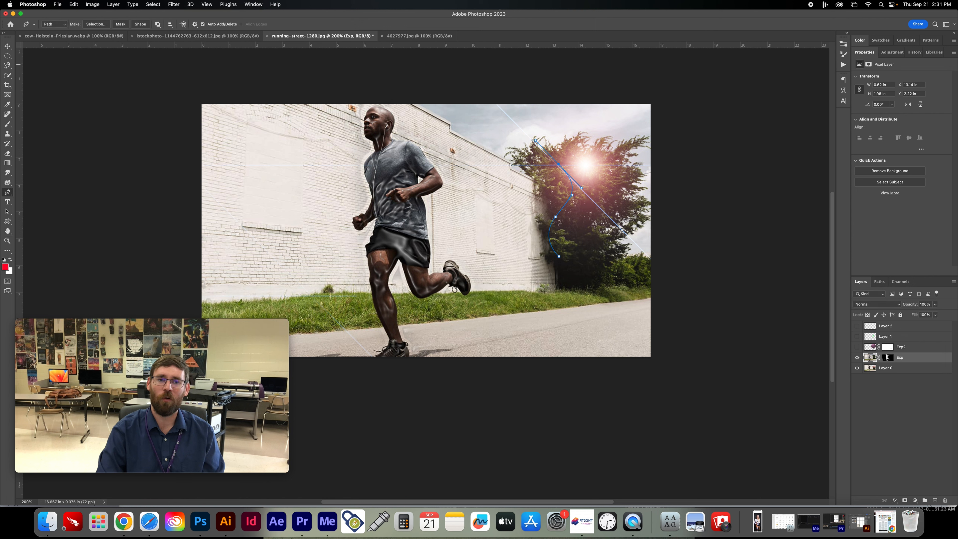
- Convert the Exp layer to a smart object
{"action": "right_click", "coordinate": [904, 358]}
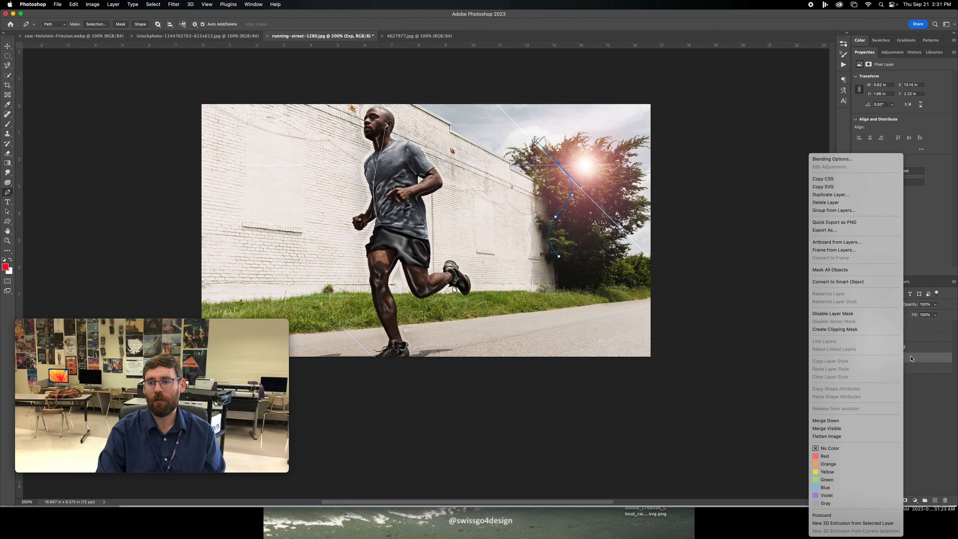
{"action": "left_click", "coordinate": [904, 400]}
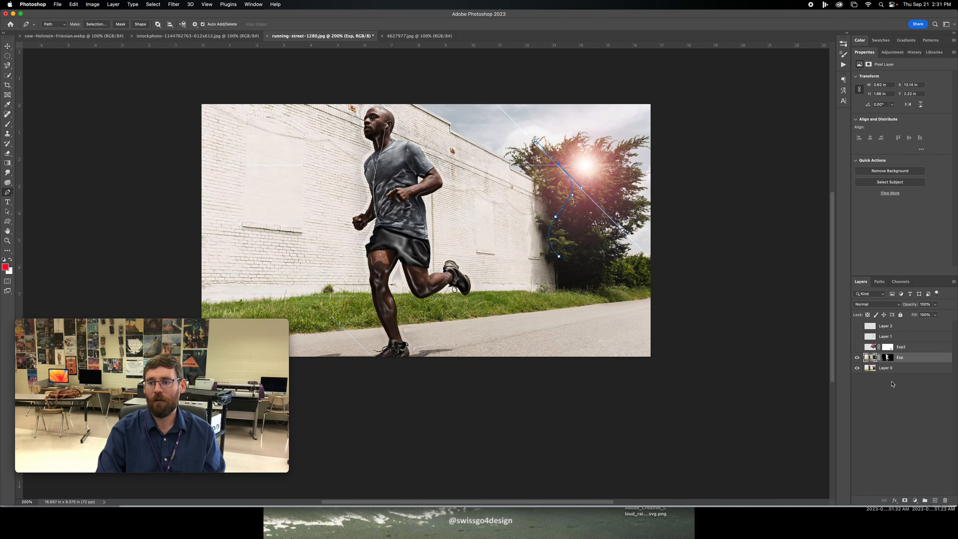
{"action": "right_click", "coordinate": [900, 360]}
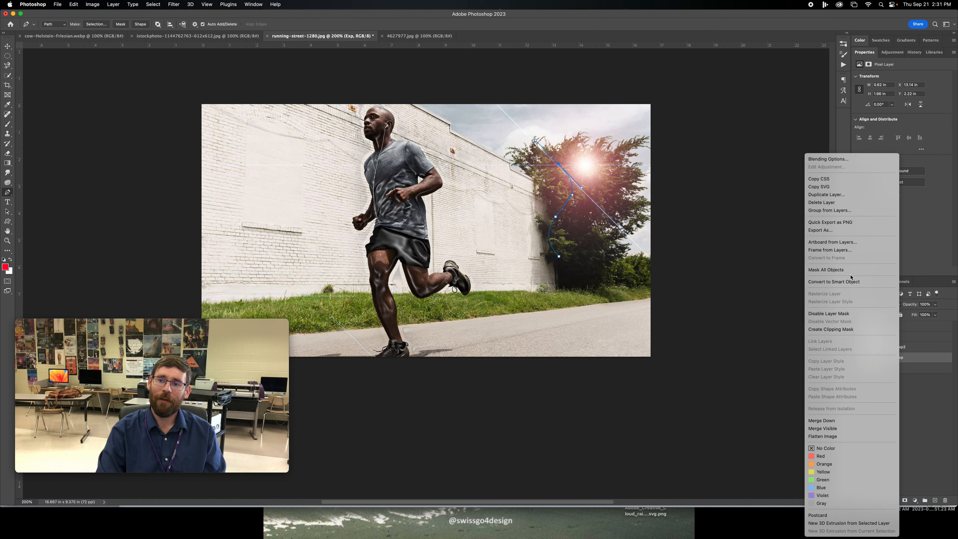
{"action": "left_click", "coordinate": [840, 284]}
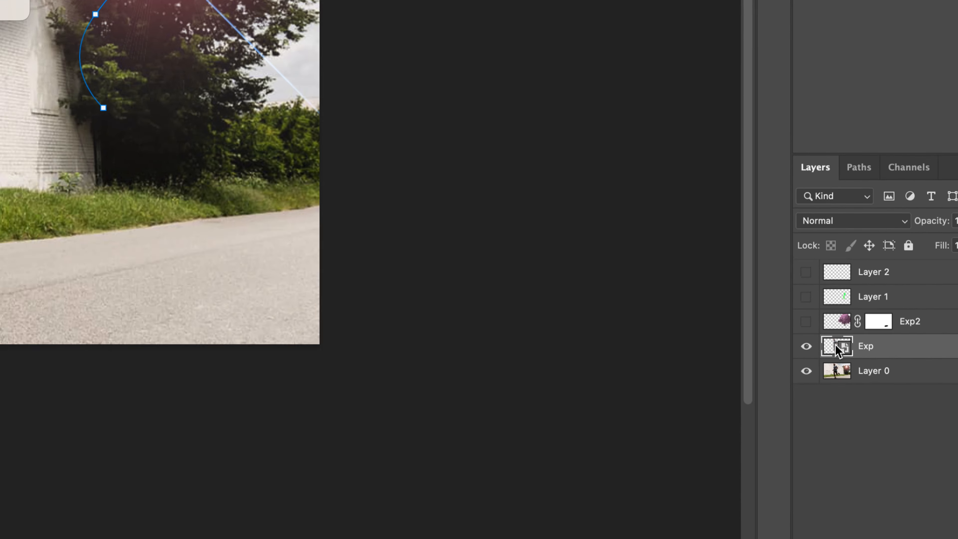
- Open the Exp smart object's contents to inspect the preserved layer and mask, and close that document again
{"action": "double_click", "coordinate": [836, 346]}
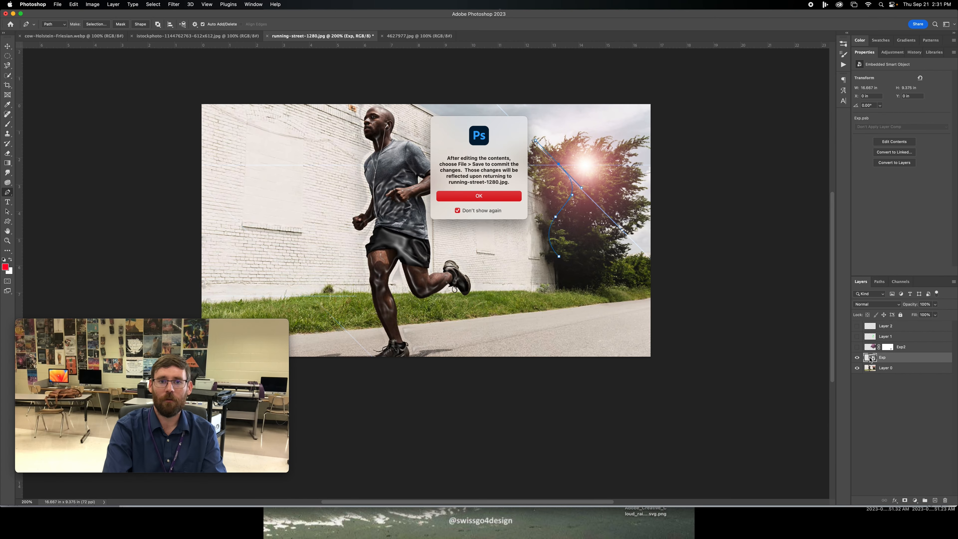
{"action": "key", "text": "Return"}
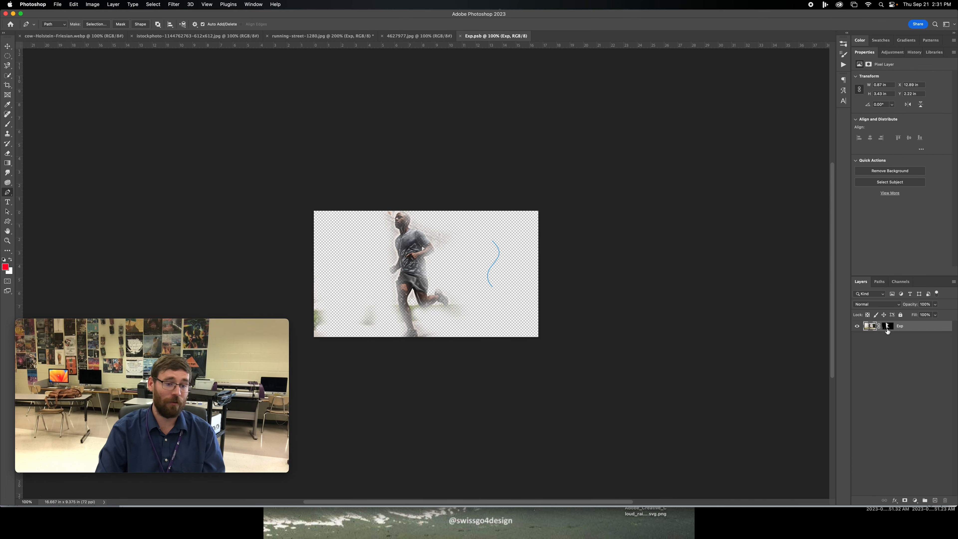
{"action": "left_click", "coordinate": [460, 36]}
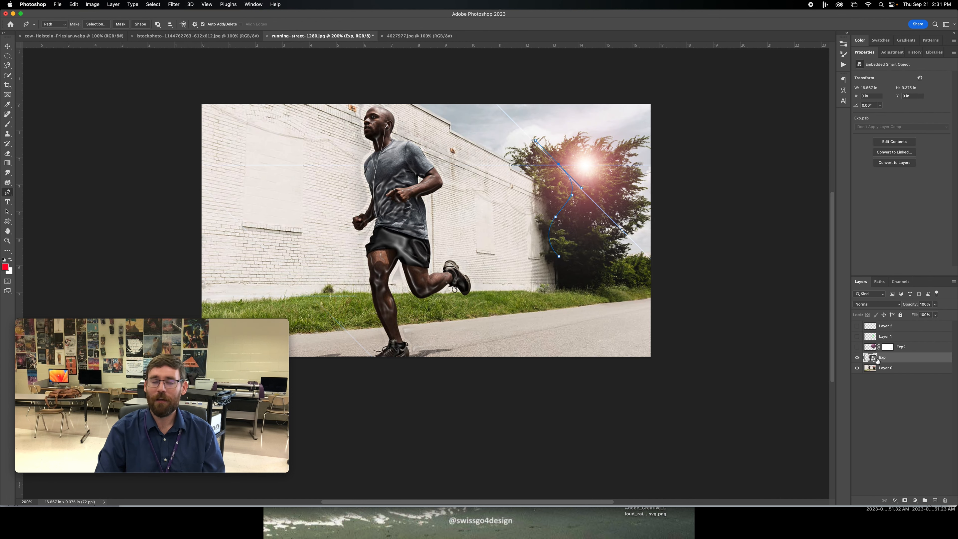
- Apply a Motion Blur smart filter to the Exp layer with an angle of 10° and a distance of 201 pixels
{"action": "left_click", "coordinate": [182, 4]}
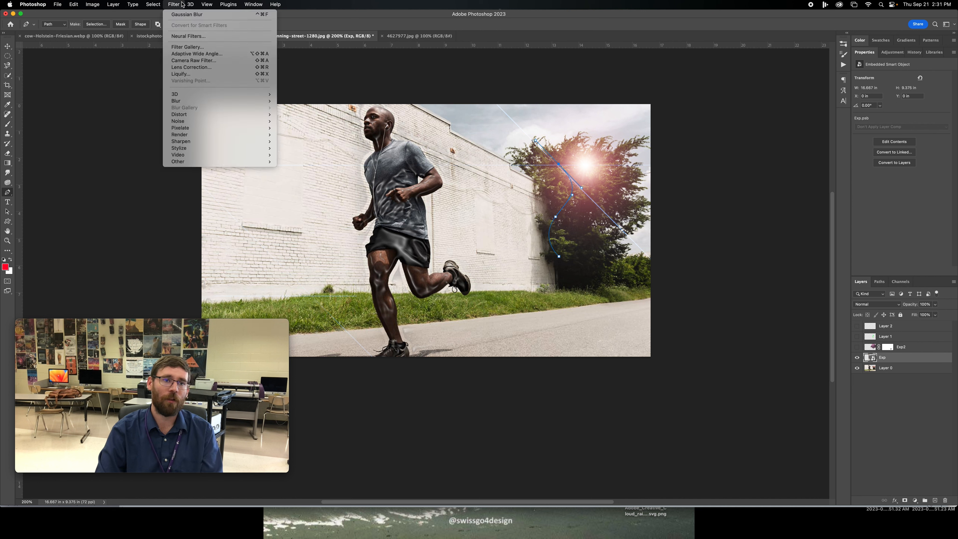
{"action": "mouse_move", "coordinate": [187, 104]}
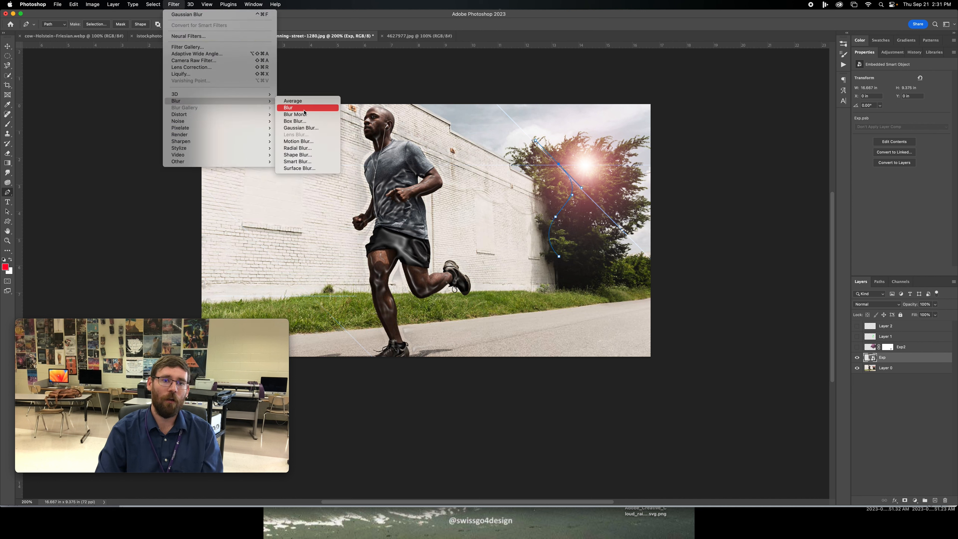
{"action": "left_click", "coordinate": [307, 143]}
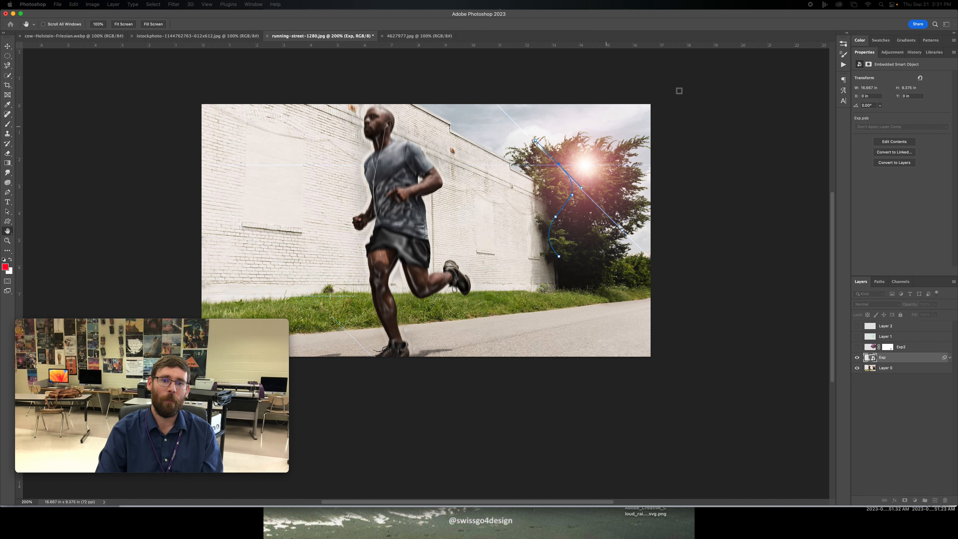
{"action": "left_click_drag", "start_coordinate": [957, 184], "coordinate": [578, 225]}
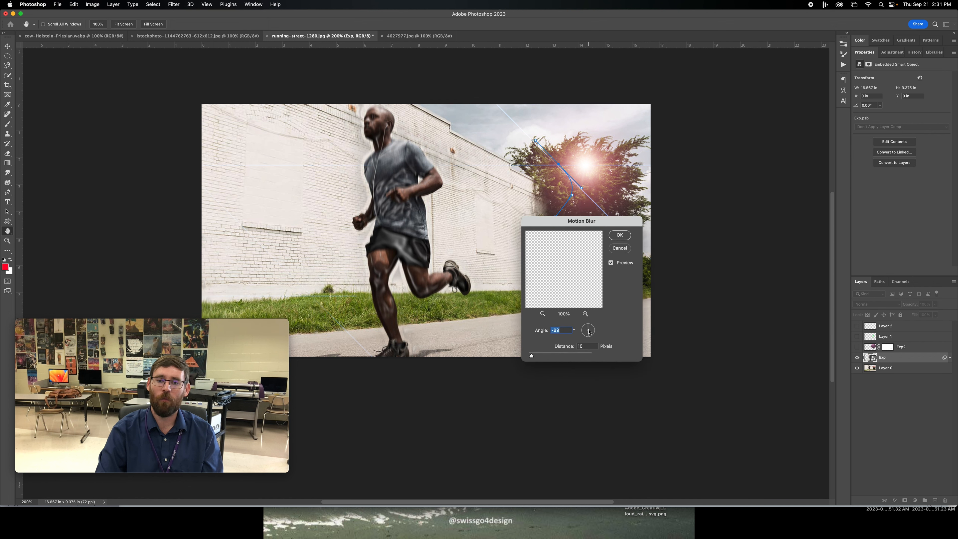
{"action": "left_click_drag", "start_coordinate": [532, 356], "coordinate": [556, 357]}
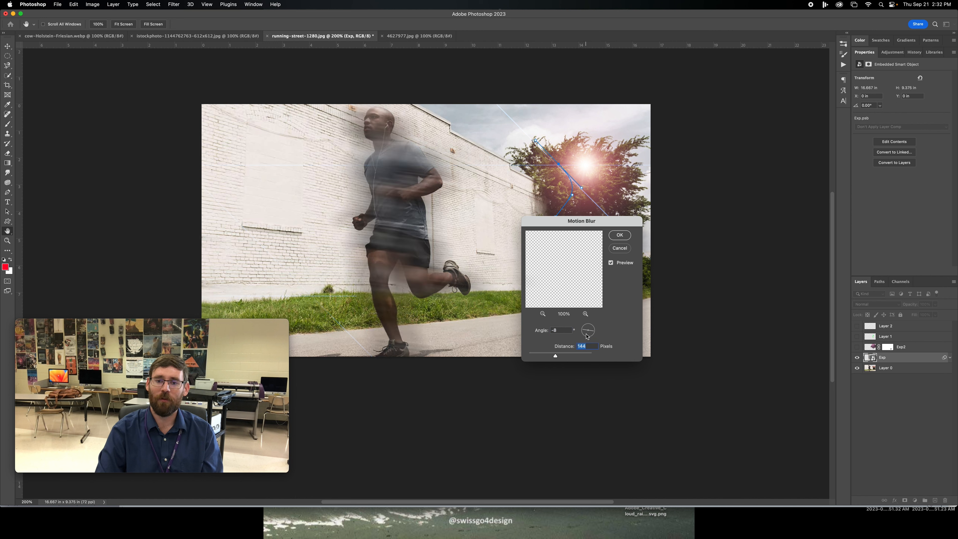
{"action": "left_click", "coordinate": [584, 336]}
{"action": "left_click_drag", "start_coordinate": [582, 334], "coordinate": [583, 334]}
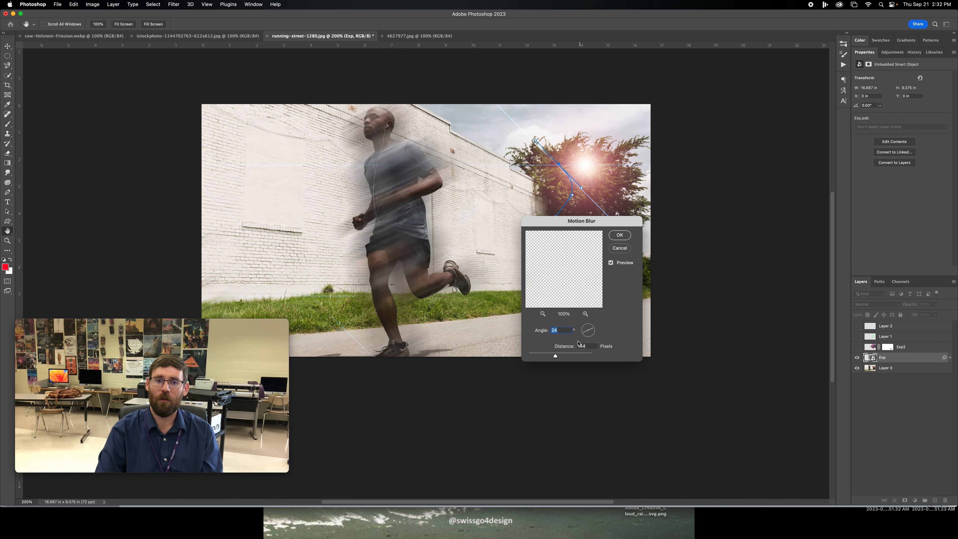
{"action": "left_click_drag", "start_coordinate": [558, 356], "coordinate": [555, 358]}
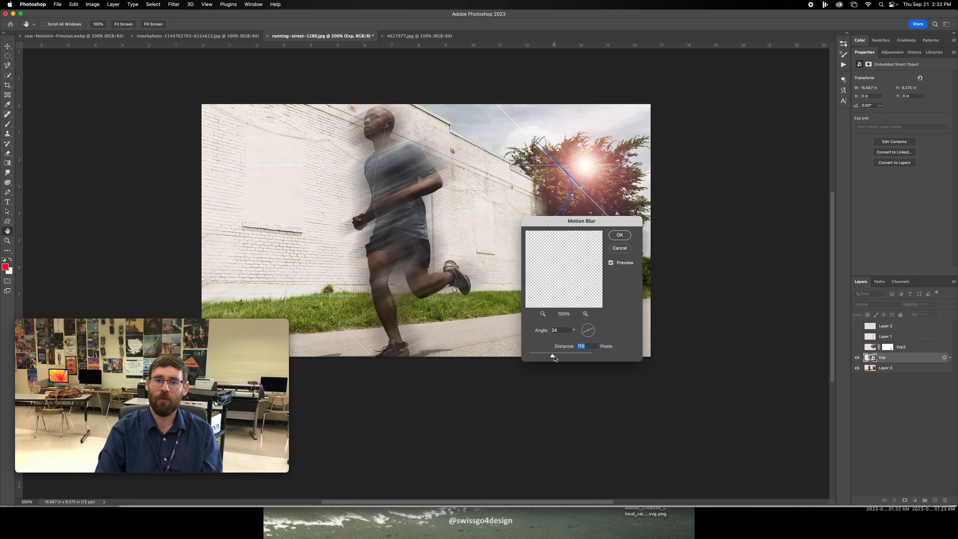
{"action": "left_click", "coordinate": [586, 334]}
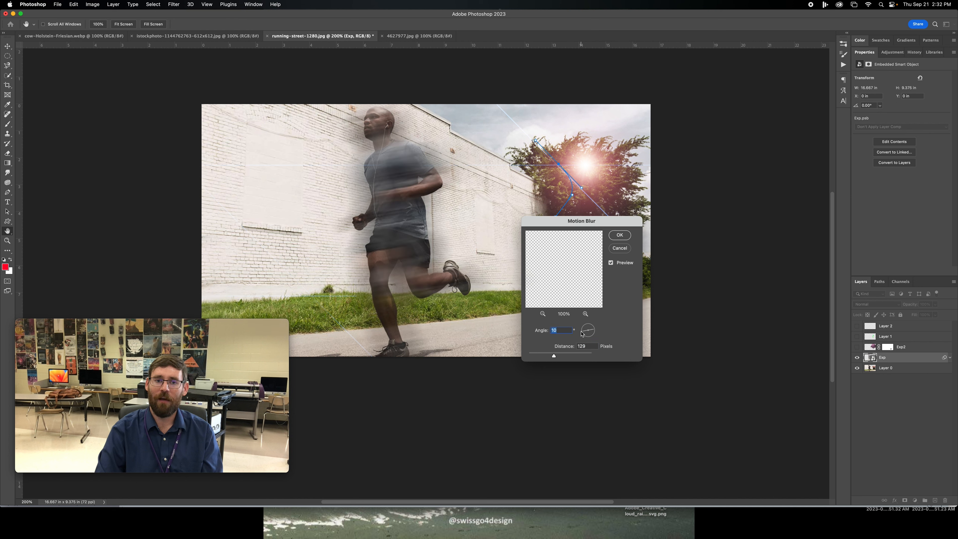
{"action": "left_click", "coordinate": [560, 356]}
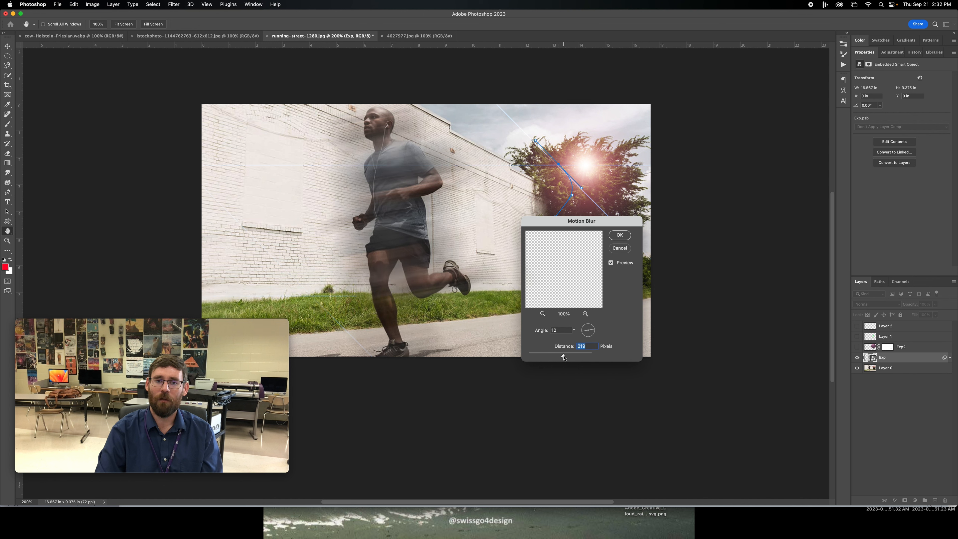
{"action": "left_click", "coordinate": [620, 235]}
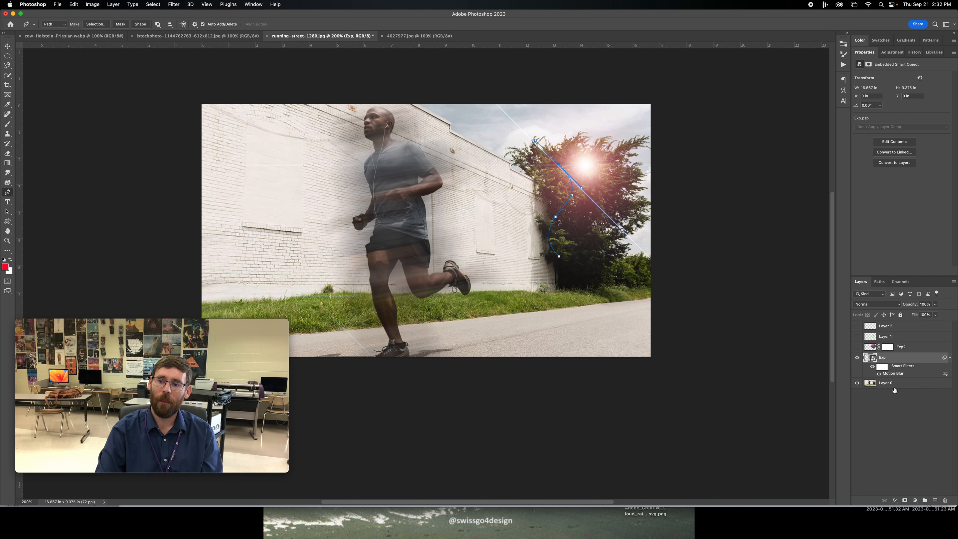
- Paint black on Exp's smart filter mask over the runner's face, chest and front leg to hide the Motion Blur there
{"action": "left_click", "coordinate": [878, 365]}
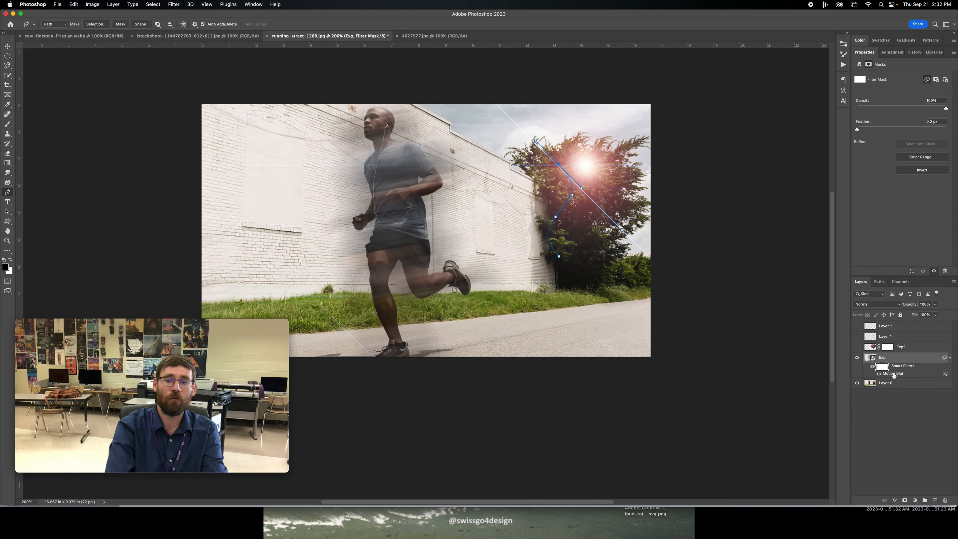
{"action": "key", "text": "b"}
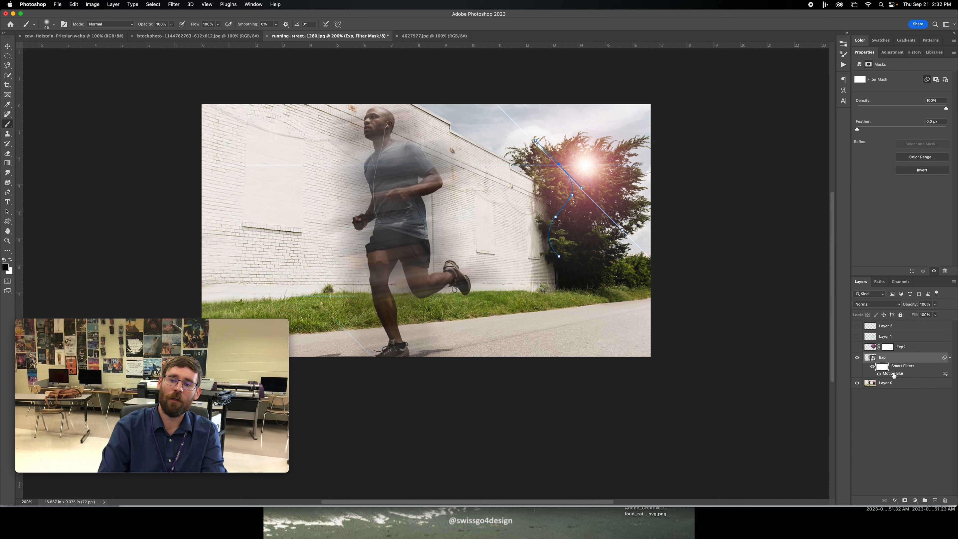
{"action": "key", "text": "bracketright"}
{"action": "key", "text": "bracketright"}
{"action": "key", "text": "bracketright"}
{"action": "key", "text": "bracketright"}
{"action": "key", "text": "bracketright"}
{"action": "key", "text": "bracketright"}
{"action": "key", "text": "bracketright"}
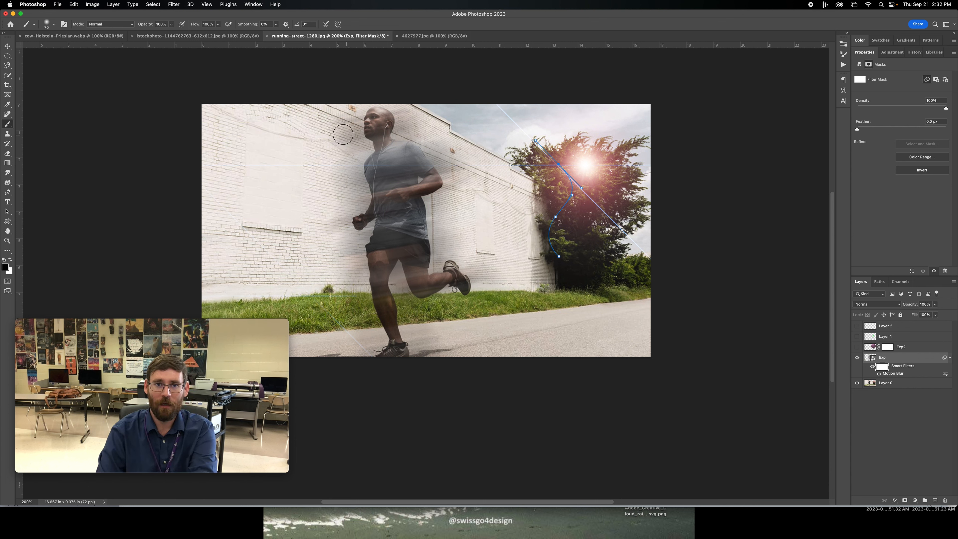
{"action": "mouse_move", "coordinate": [340, 122]}
{"action": "left_mouse_down"}
{"action": "mouse_move", "coordinate": [342, 162]}
{"action": "mouse_move", "coordinate": [349, 114]}
{"action": "mouse_move", "coordinate": [336, 102]}
{"action": "mouse_move", "coordinate": [351, 154]}
{"action": "mouse_move", "coordinate": [354, 126]}
{"action": "mouse_move", "coordinate": [350, 118]}
{"action": "mouse_move", "coordinate": [366, 202]}
{"action": "mouse_move", "coordinate": [362, 218]}
{"action": "mouse_move", "coordinate": [347, 160]}
{"action": "mouse_move", "coordinate": [366, 293]}
{"action": "mouse_move", "coordinate": [375, 174]}
{"action": "mouse_move", "coordinate": [392, 232]}
{"action": "mouse_move", "coordinate": [392, 212]}
{"action": "mouse_move", "coordinate": [380, 157]}
{"action": "mouse_move", "coordinate": [365, 310]}
{"action": "mouse_move", "coordinate": [382, 341]}
{"action": "mouse_move", "coordinate": [366, 298]}
{"action": "left_mouse_up"}
{"action": "mouse_move", "coordinate": [362, 214]}
{"action": "left_mouse_down"}
{"action": "mouse_move", "coordinate": [348, 192]}
{"action": "mouse_move", "coordinate": [363, 223]}
{"action": "mouse_move", "coordinate": [410, 240]}
{"action": "mouse_move", "coordinate": [402, 239]}
{"action": "mouse_move", "coordinate": [419, 291]}
{"action": "left_mouse_up"}
{"action": "key", "text": "bracketleft"}
{"action": "key", "text": "bracketleft"}
{"action": "key", "text": "bracketleft"}
{"action": "key", "text": "bracketleft"}
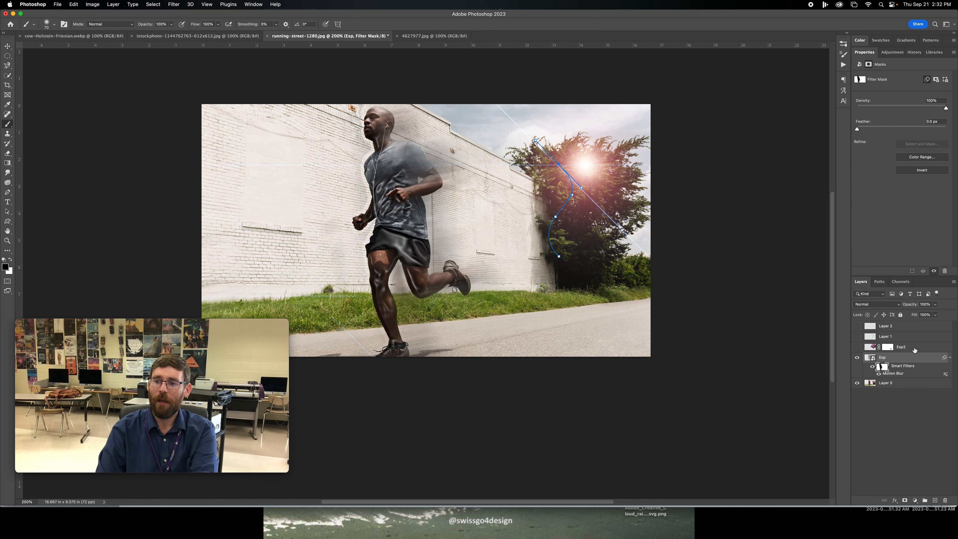
- Duplicate the motion-blurred Exp layer four times to intensify the blur trail behind the runner
{"action": "left_click", "coordinate": [907, 363]}
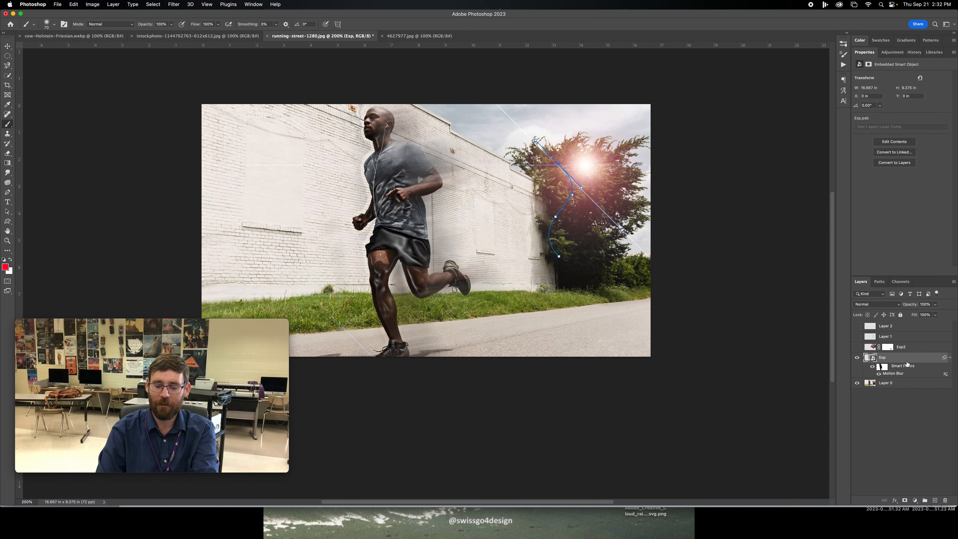
{"action": "key", "text": "super+j"}
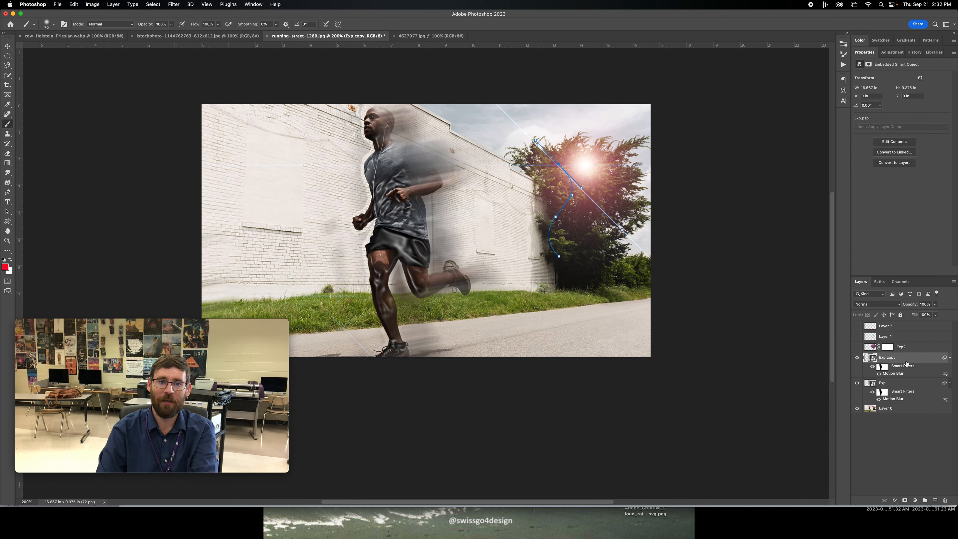
{"action": "left_click", "coordinate": [882, 367]}
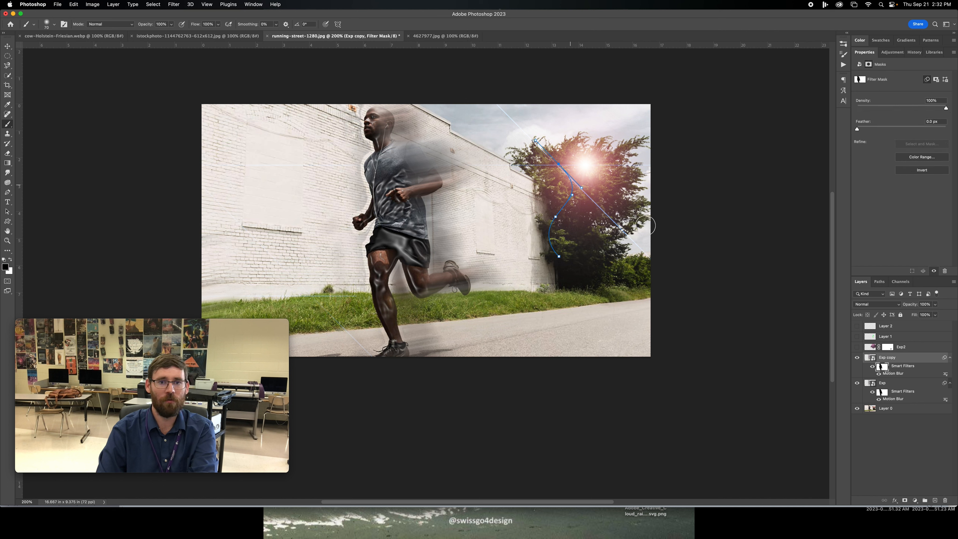
{"action": "left_click", "coordinate": [879, 392]}
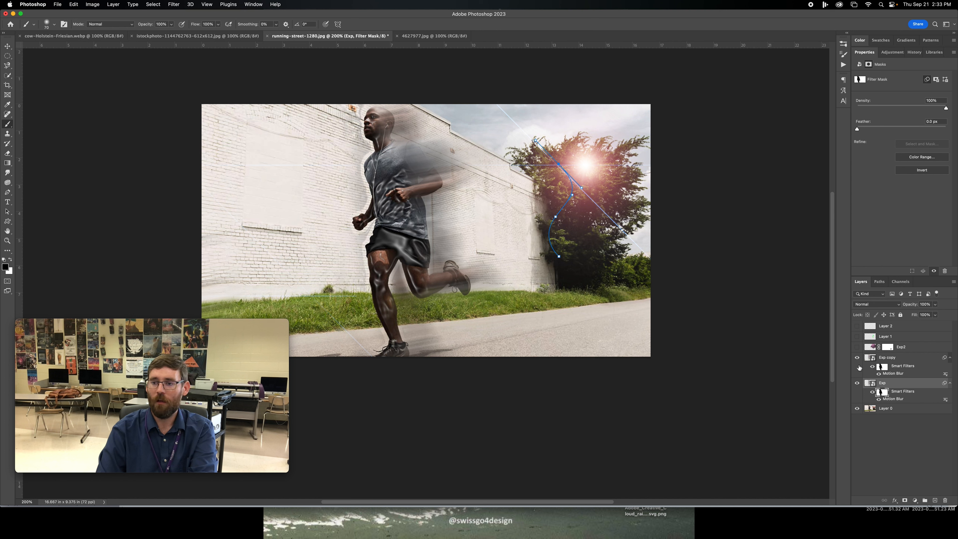
{"action": "left_click", "coordinate": [893, 361]}
{"action": "key", "text": "super+j"}
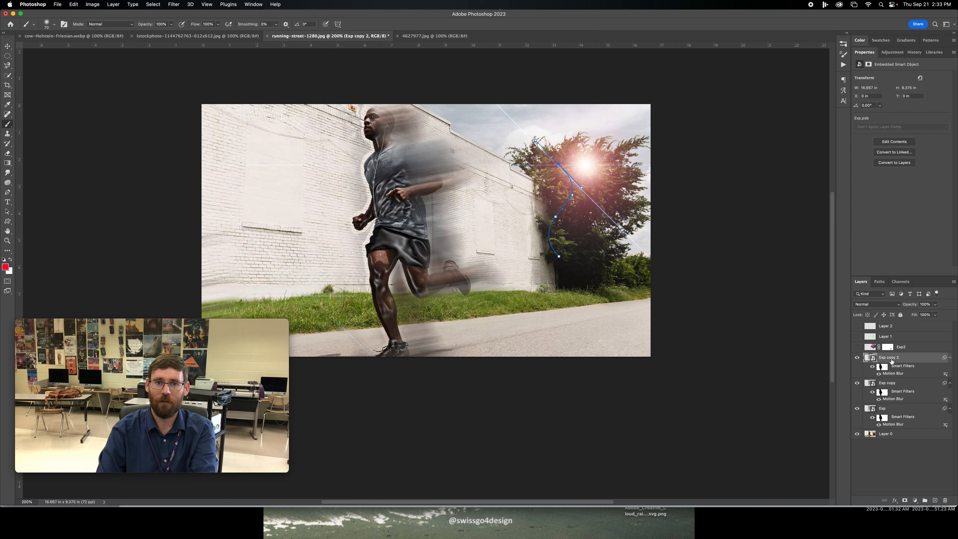
{"action": "key", "text": "super+j"}
{"action": "key", "text": "super+j"}
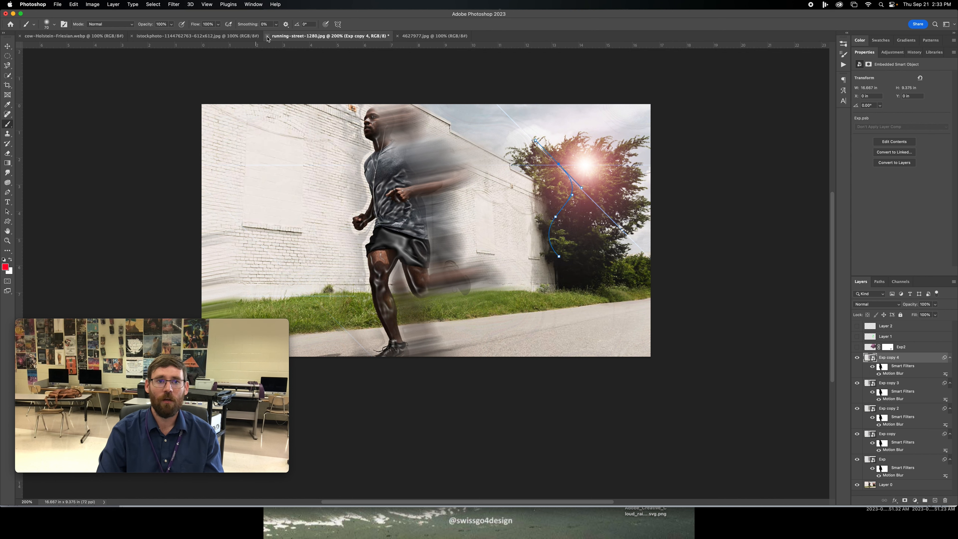
- Move the running-street-1280.jpg document to the end of the open documents and bring up the starry night field image
{"action": "left_click_drag", "start_coordinate": [325, 37], "coordinate": [444, 34]}
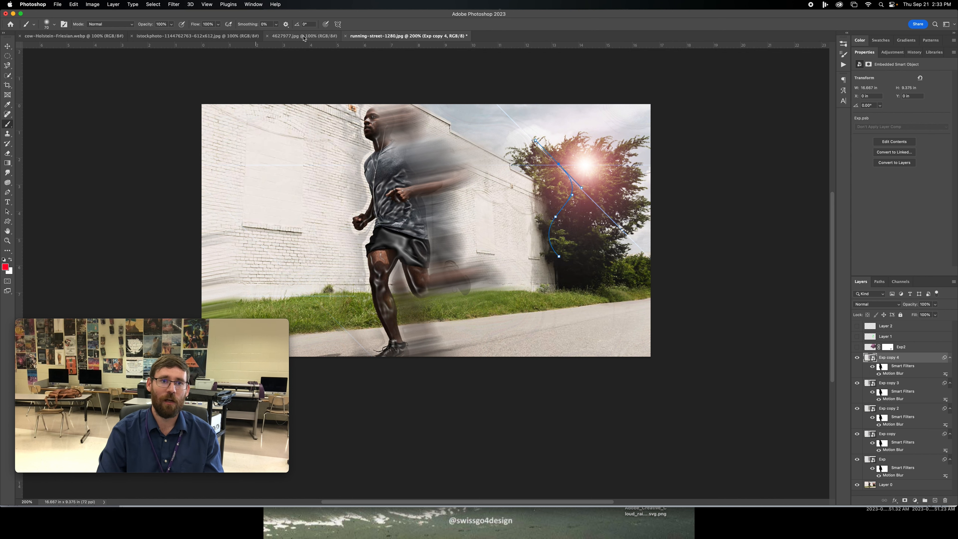
{"action": "left_click", "coordinate": [304, 36]}
{"action": "left_click", "coordinate": [160, 36]}
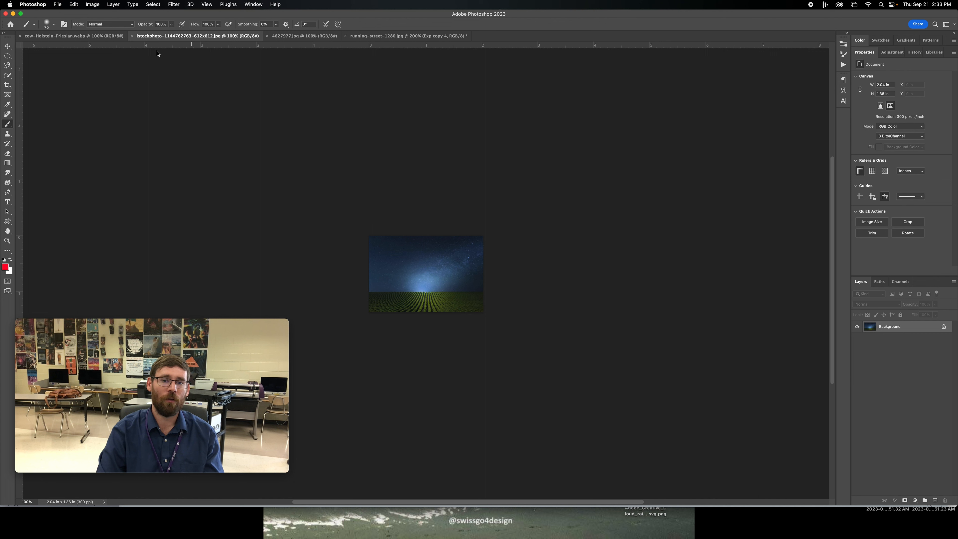
{"action": "key", "text": "super+n"}
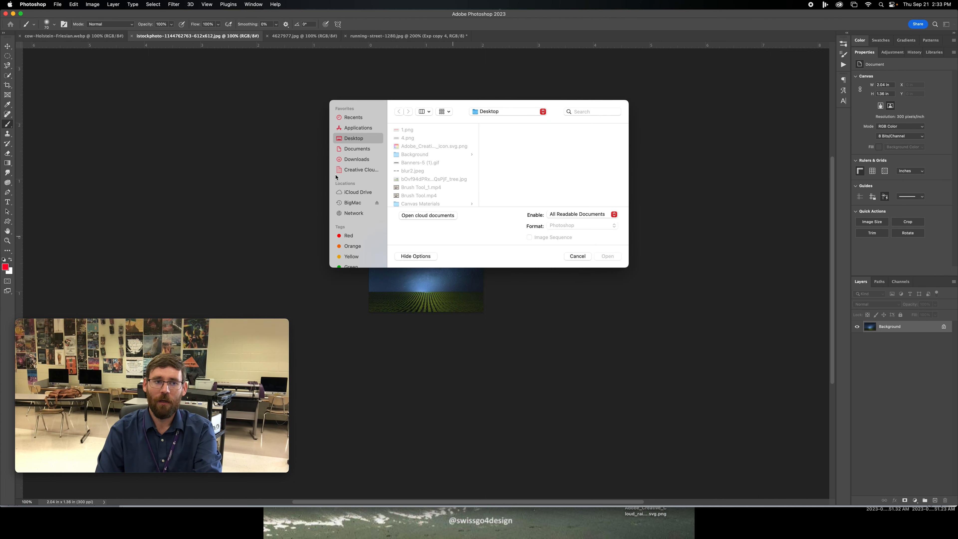
{"action": "left_click", "coordinate": [577, 256]}
{"action": "key", "text": "super+0"}
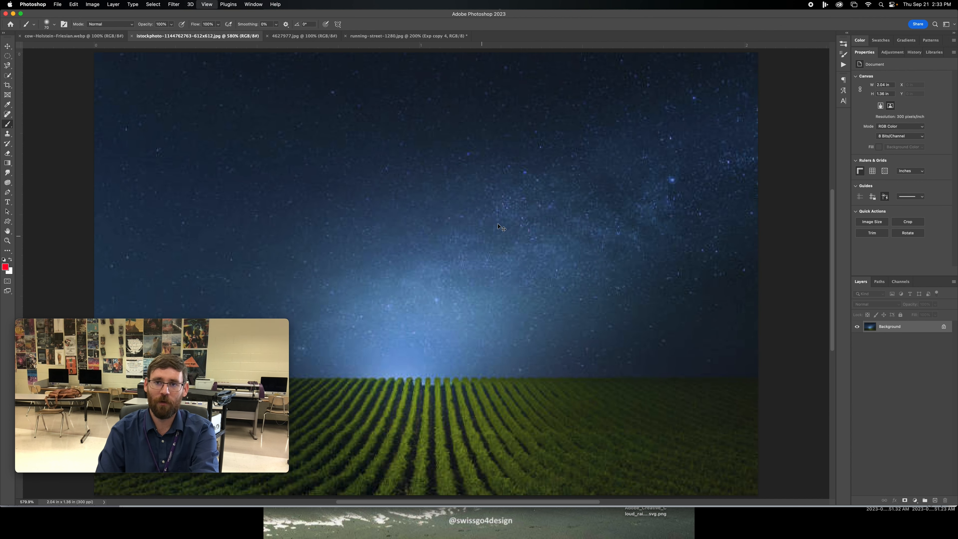
{"action": "key", "text": "super+minus"}
{"action": "key", "text": "super+minus"}
{"action": "key", "text": "super+minus"}
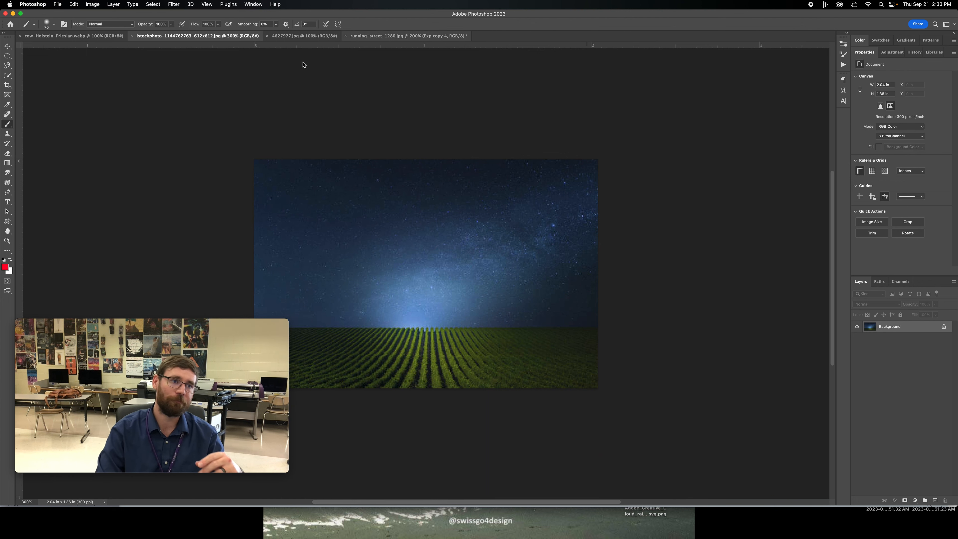
- Switch to the cow-Holstein-Friesian.webp document and select the whole cow with the Object Selection tool
{"action": "left_click", "coordinate": [91, 38]}
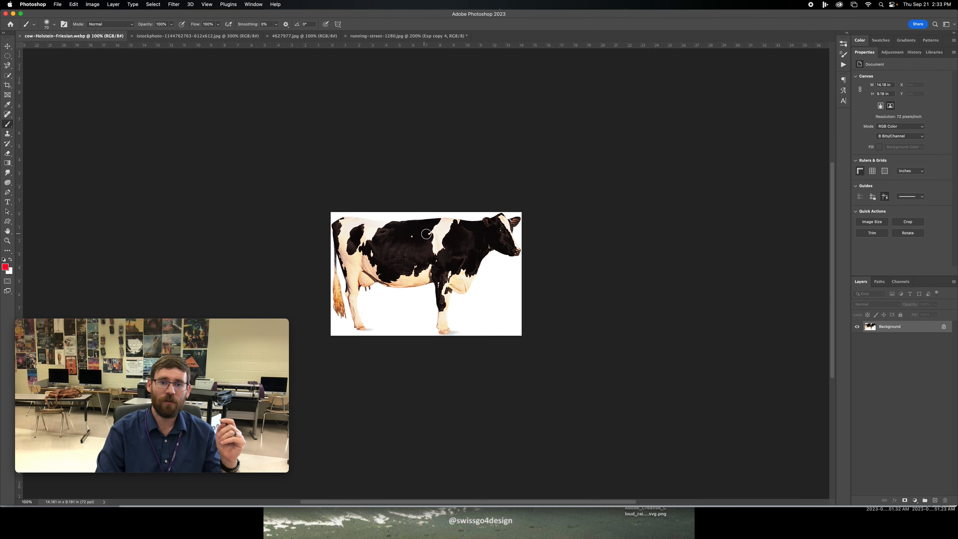
{"action": "left_click", "coordinate": [7, 76]}
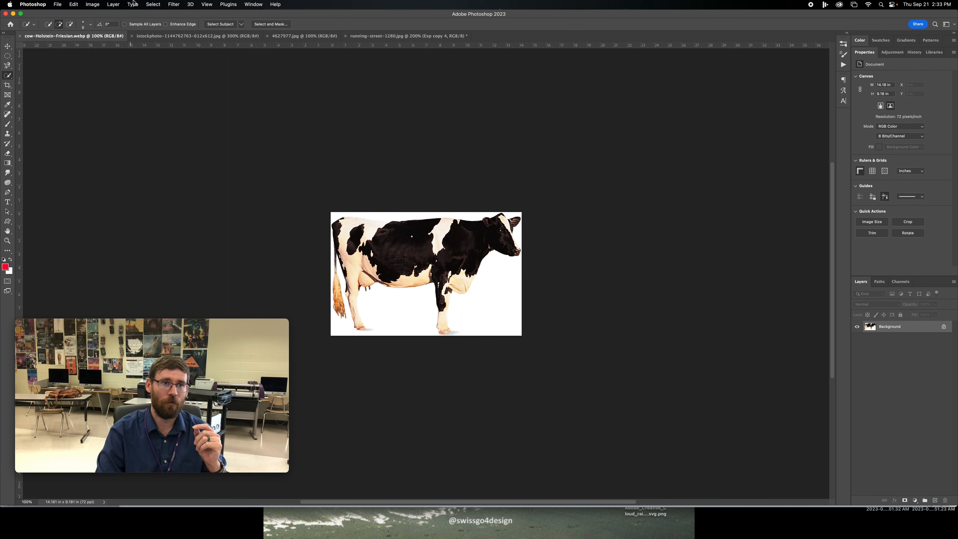
{"action": "right_click", "coordinate": [13, 76]}
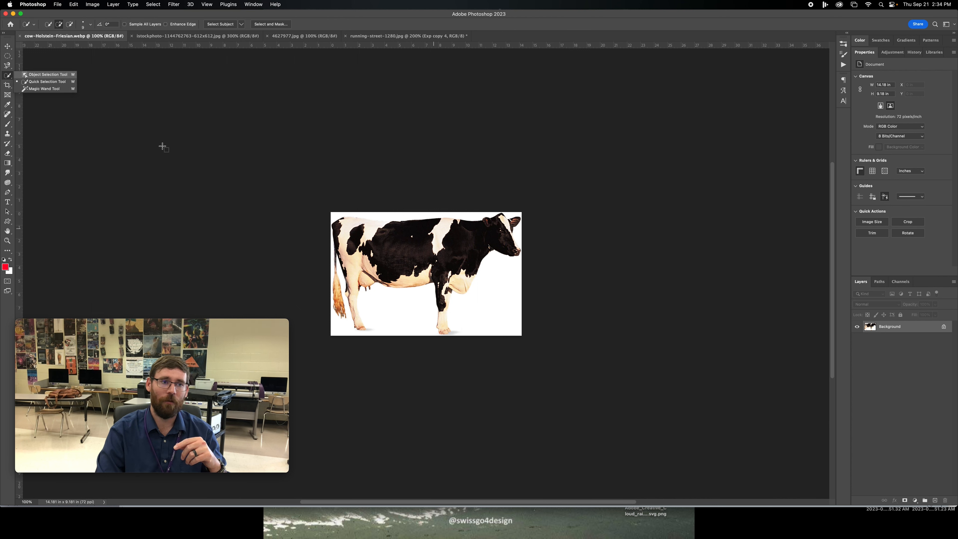
{"action": "left_click", "coordinate": [33, 75]}
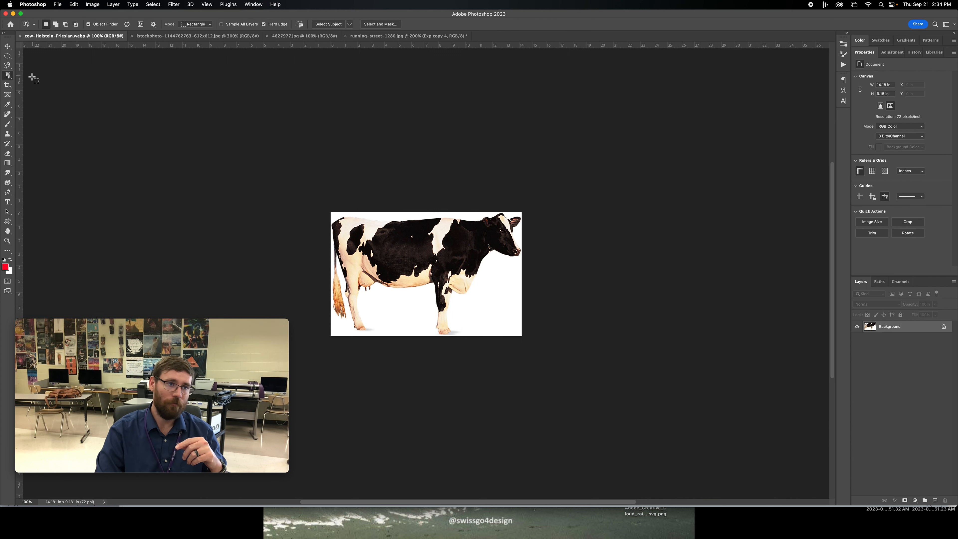
{"action": "right_click", "coordinate": [7, 76]}
{"action": "left_click", "coordinate": [30, 75]}
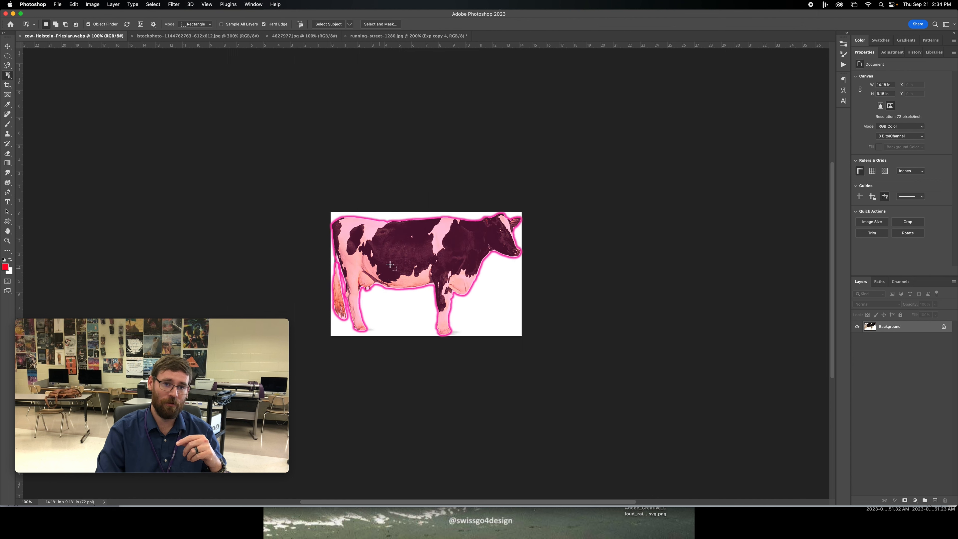
{"action": "left_click", "coordinate": [436, 261]}
{"action": "key", "text": "super+equal"}
{"action": "key", "text": "super+equal"}
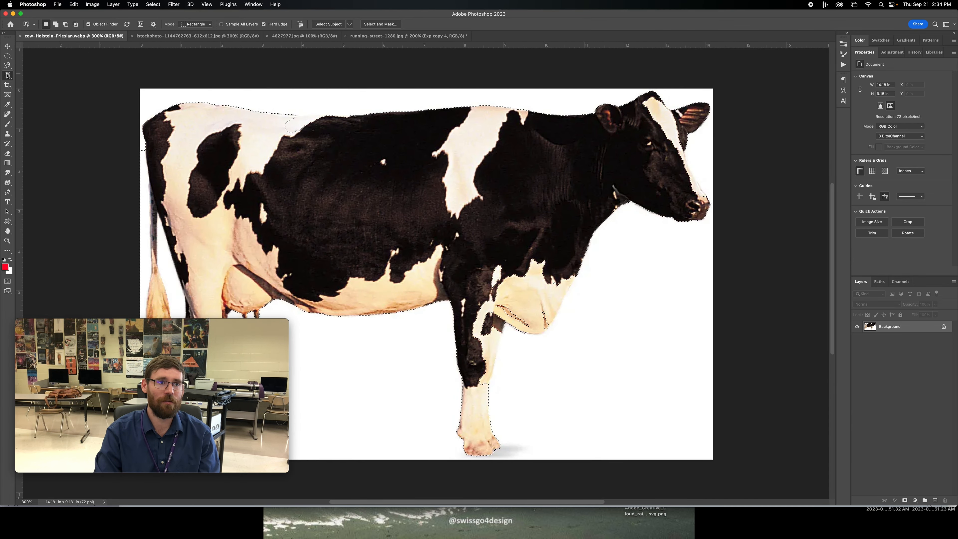
- Refine the selection edge beside the cow's face with the Quick Selection tool, adding the face edge and subtracting the white background
{"action": "right_click", "coordinate": [8, 75]}
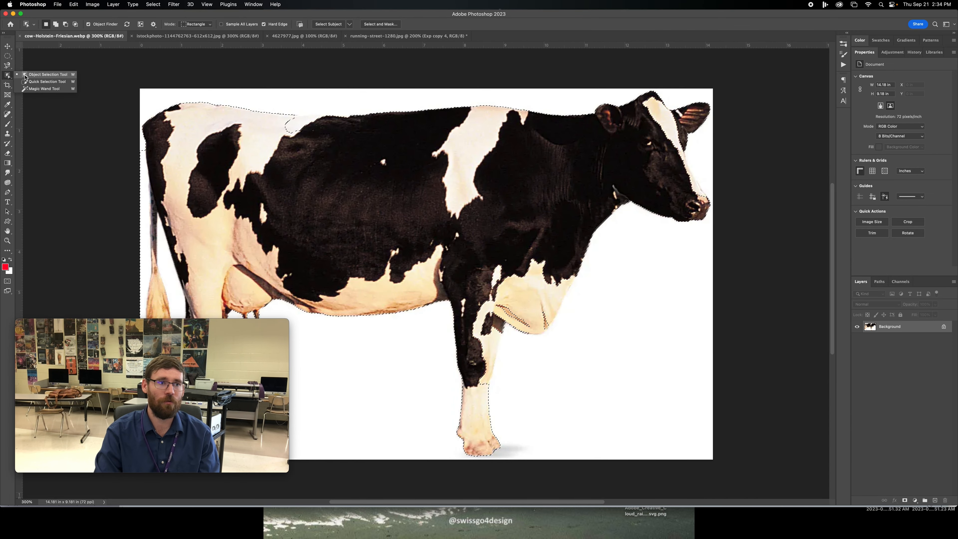
{"action": "left_click", "coordinate": [36, 82]}
{"action": "left_click", "coordinate": [688, 177]}
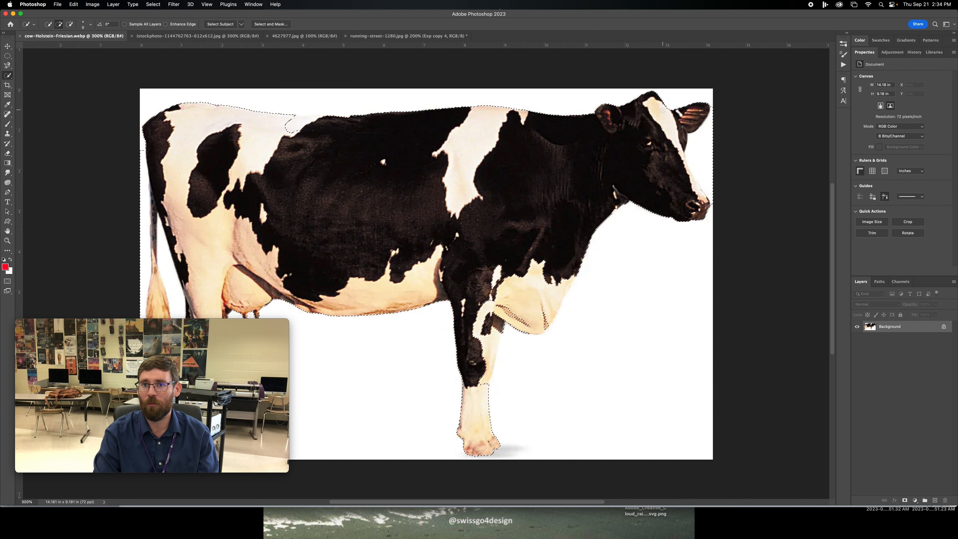
{"action": "left_click", "coordinate": [714, 158], "text": "alt"}
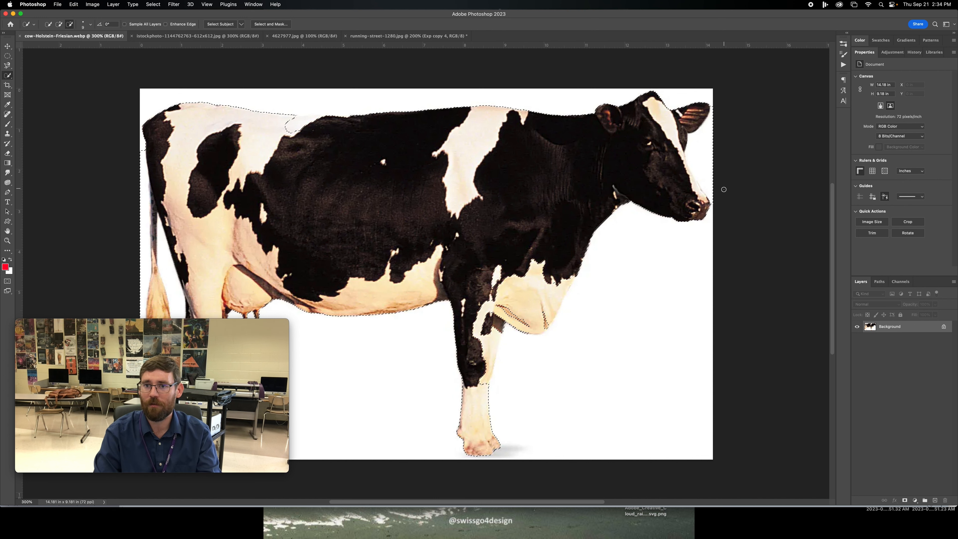
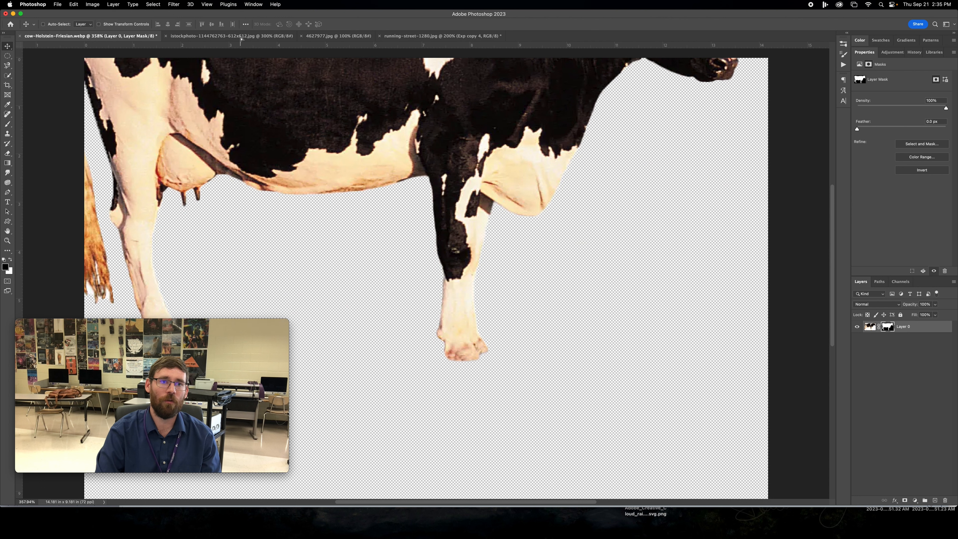
- Bring the masked cow into the starry night field document, scale it down to a small size and place it just above the horizon
{"action": "left_click_drag", "start_coordinate": [445, 298], "coordinate": [443, 301]}
{"action": "left_click_drag", "start_coordinate": [394, 269], "coordinate": [329, 314]}
{"action": "key", "text": "ctrl+t"}
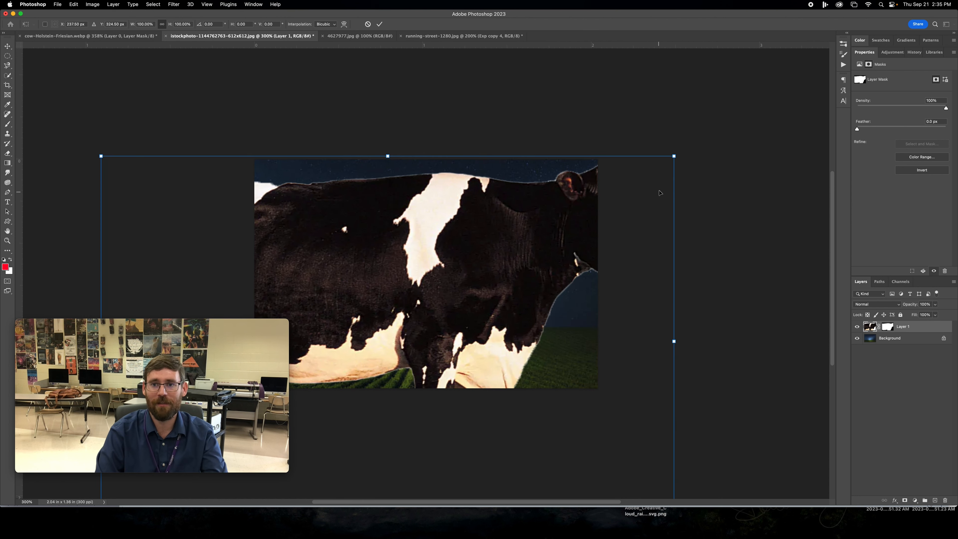
{"action": "left_click_drag", "start_coordinate": [677, 156], "coordinate": [454, 291]}
{"action": "key", "text": "Return"}
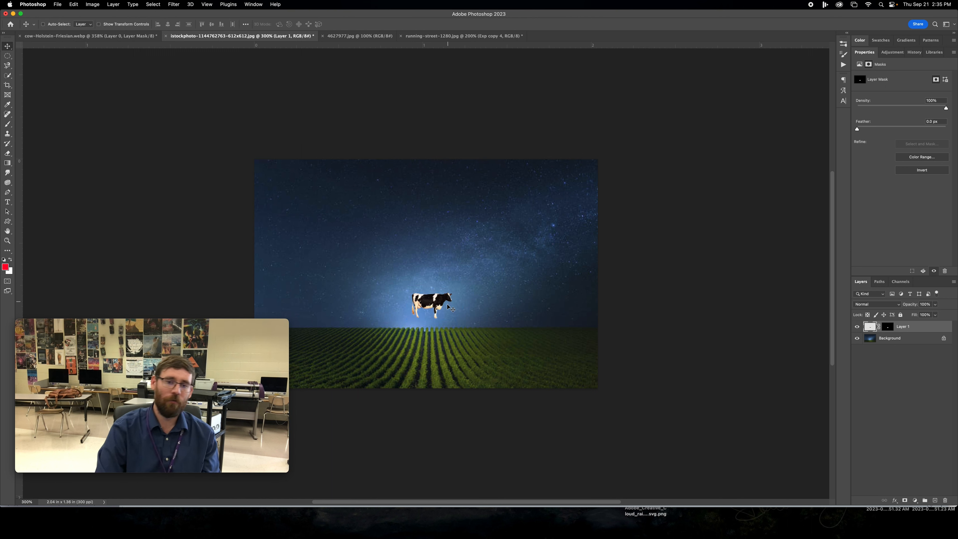
{"action": "left_click_drag", "start_coordinate": [437, 304], "coordinate": [432, 303]}
- In the 4627977.jpg document, select the flying saucer with Select Subject and mask out the cloudy sky
{"action": "left_click", "coordinate": [365, 37]}
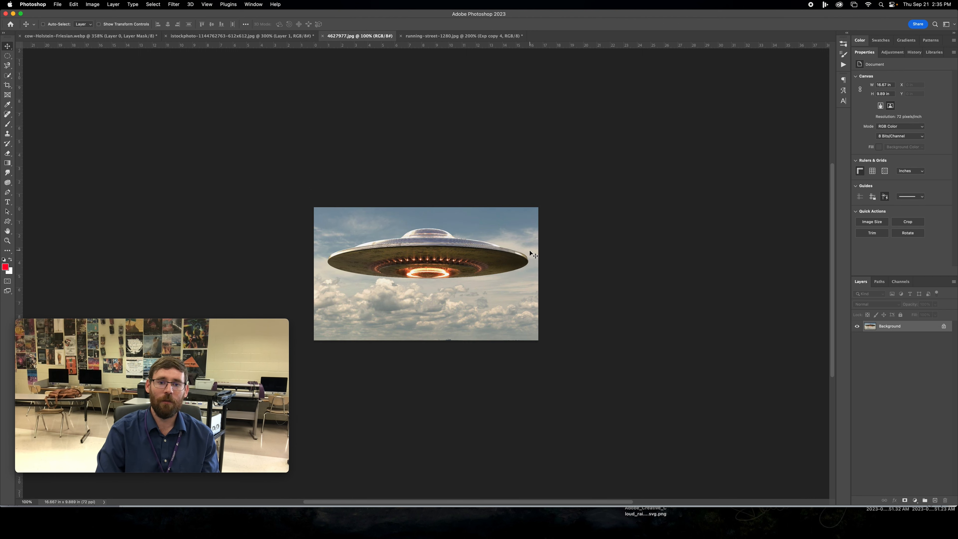
{"action": "left_click", "coordinate": [153, 4]}
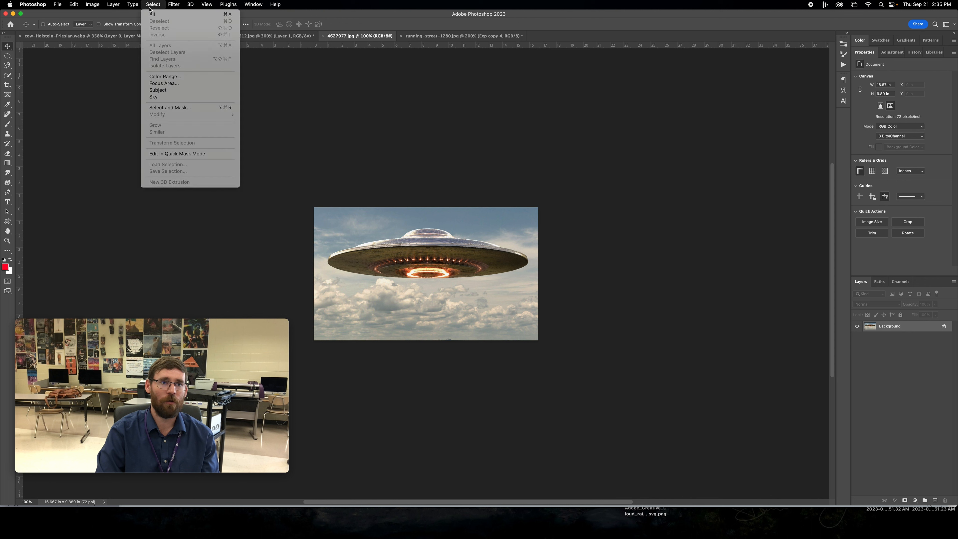
{"action": "left_click", "coordinate": [155, 91]}
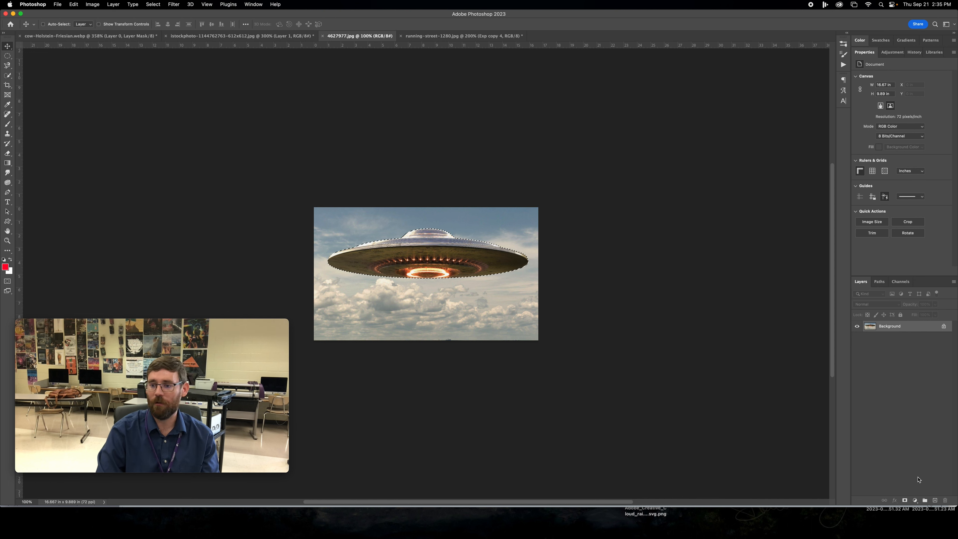
{"action": "left_click", "coordinate": [904, 500]}
- Bring the masked saucer into the starry night field document, scale it down and centre it in the sky above the cow
{"action": "left_click_drag", "start_coordinate": [444, 253], "coordinate": [204, 39]}
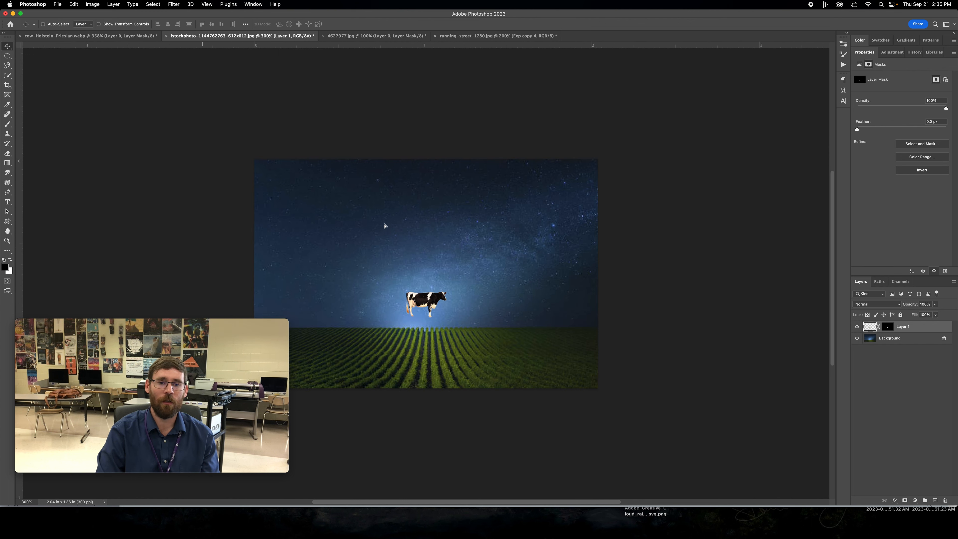
{"action": "left_click_drag", "start_coordinate": [385, 226], "coordinate": [385, 226]}
{"action": "key", "text": "ctrl+t"}
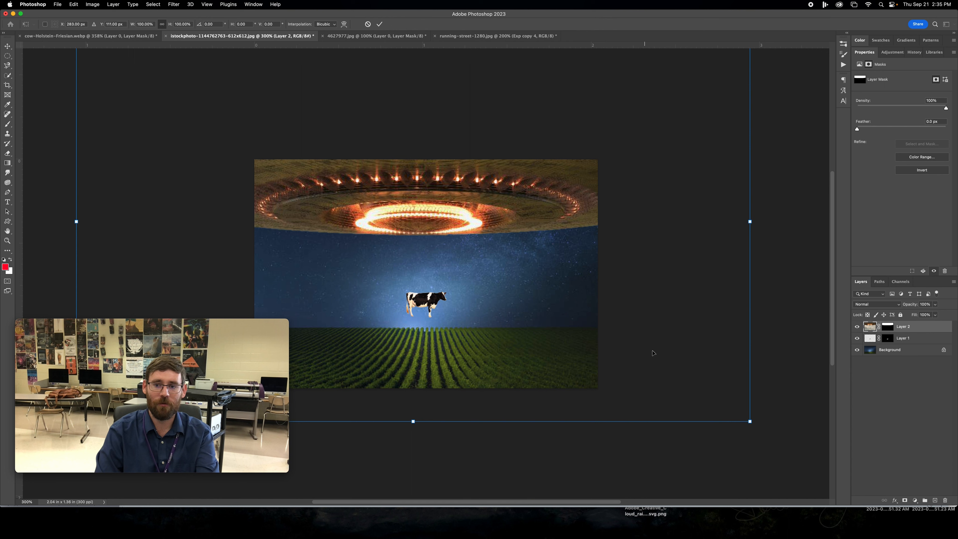
{"action": "left_click_drag", "start_coordinate": [750, 421], "coordinate": [557, 273]}
{"action": "key", "text": "Return"}
{"action": "left_click_drag", "start_coordinate": [439, 203], "coordinate": [443, 197]}
{"action": "left_click_drag", "start_coordinate": [431, 305], "coordinate": [431, 305]}
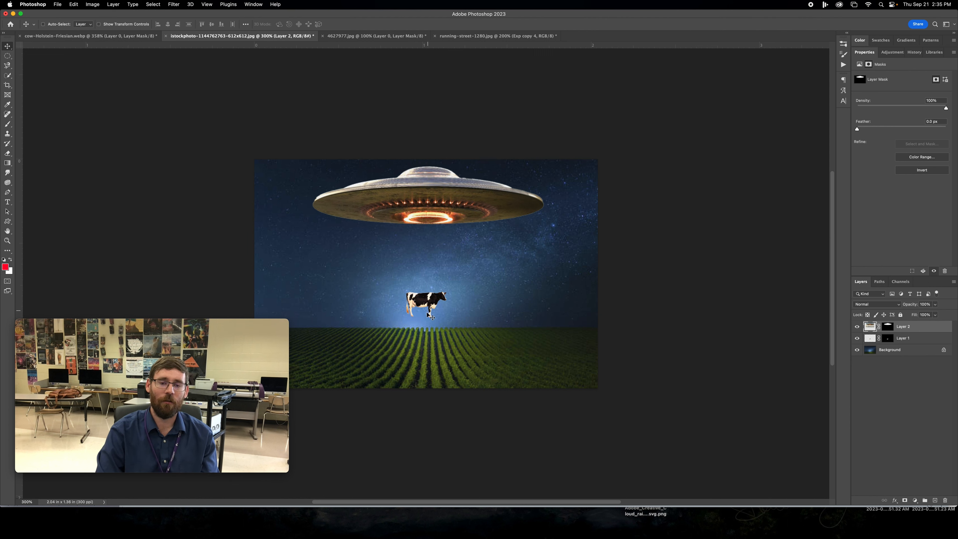
- Rename the cow's layer Cow and the saucer's layer Ufo
{"action": "left_click", "coordinate": [910, 338]}
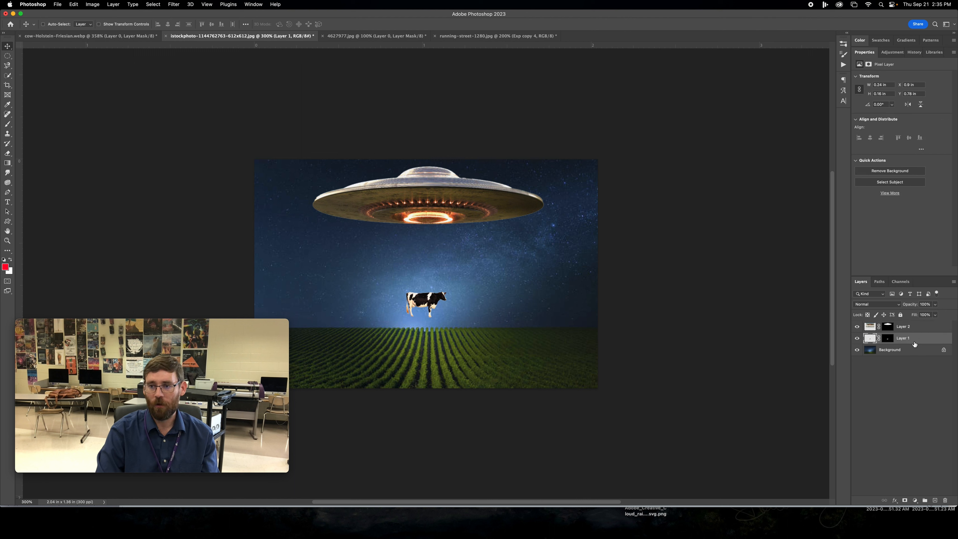
{"action": "type", "text": "Cow"}
{"action": "double_click", "coordinate": [903, 327]}
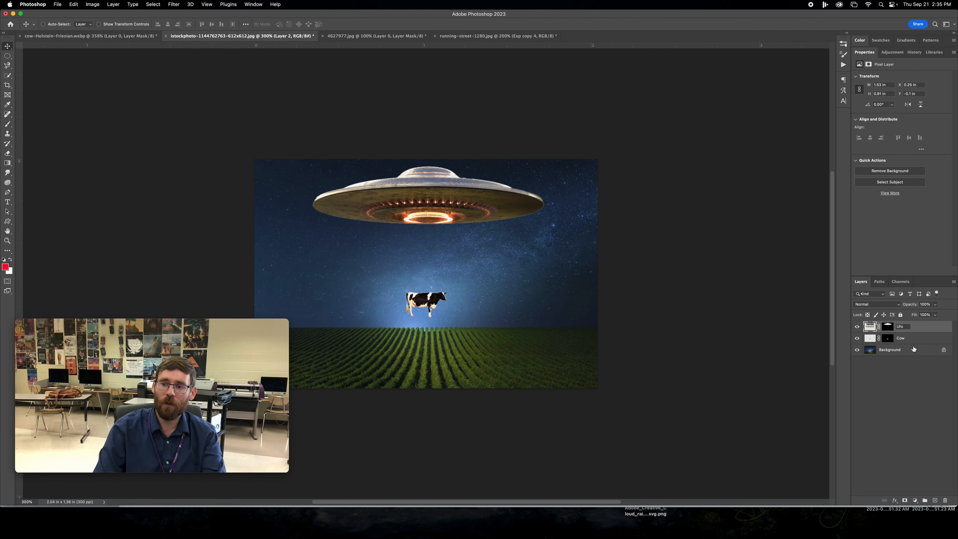
{"action": "key", "text": "Return"}
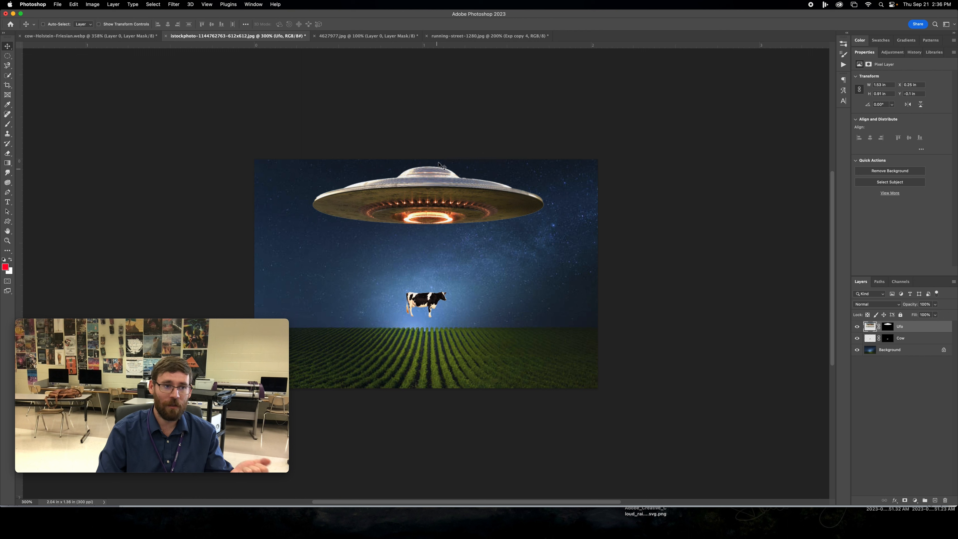
- Set up the Rectangle tool in Shape mode with a white fill and no stroke
{"action": "left_click", "coordinate": [8, 222]}
{"action": "left_click", "coordinate": [36, 223]}
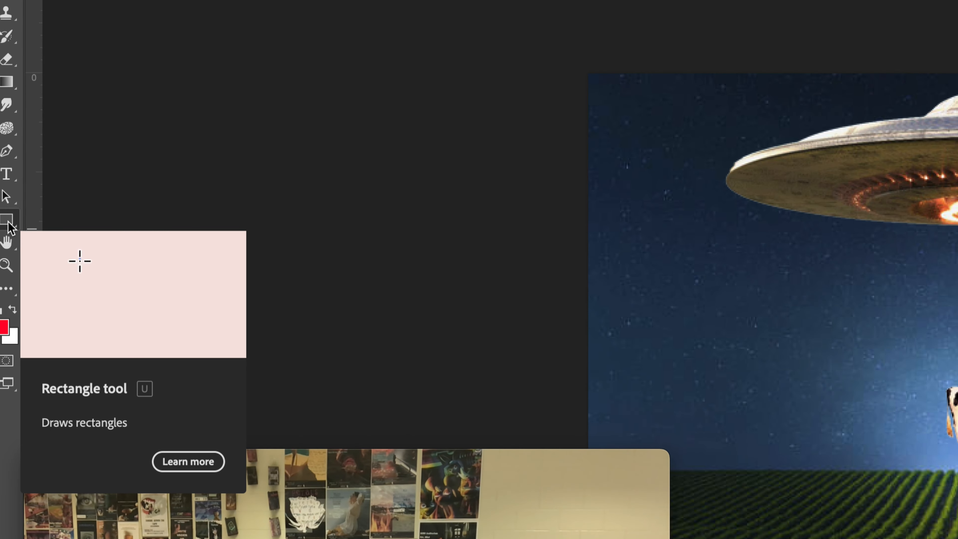
{"action": "left_click", "coordinate": [8, 222]}
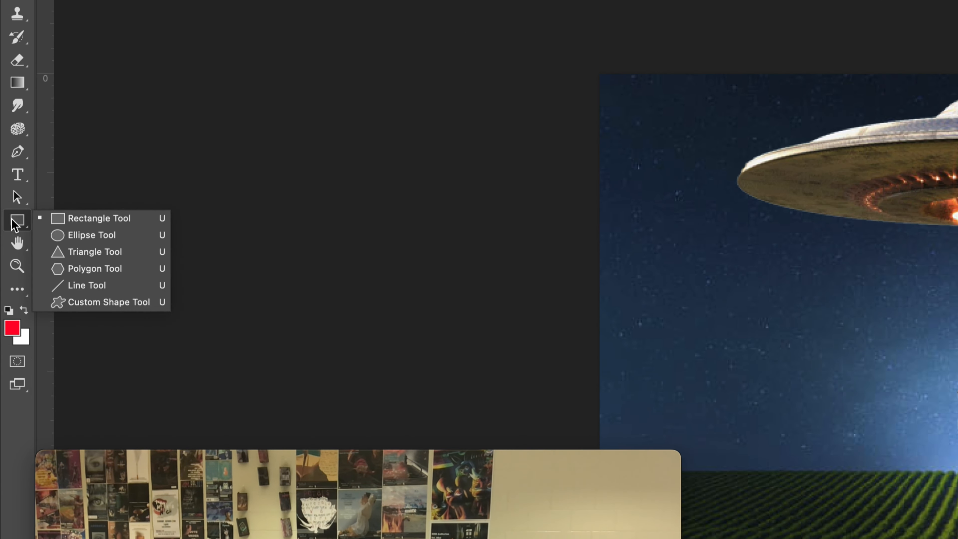
{"action": "left_click", "coordinate": [93, 222]}
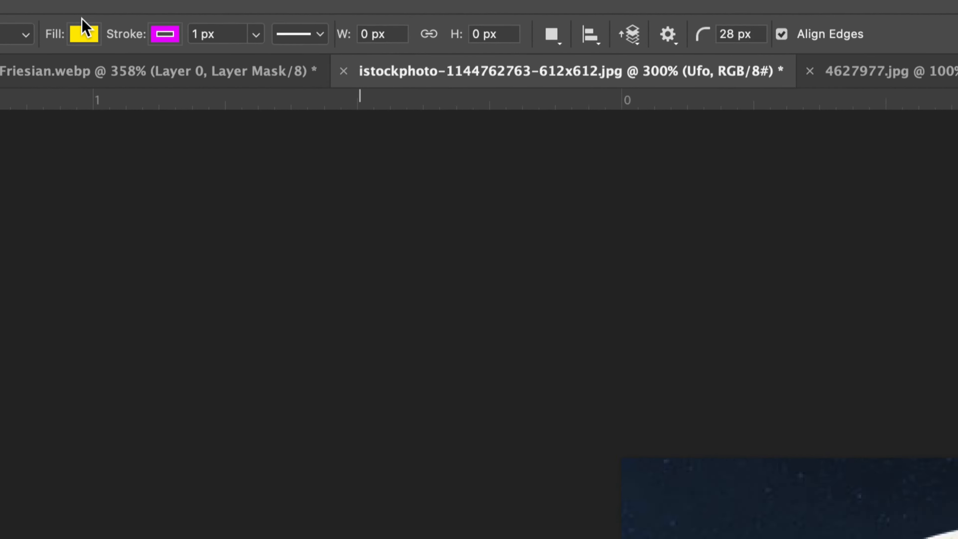
{"action": "left_click", "coordinate": [86, 38]}
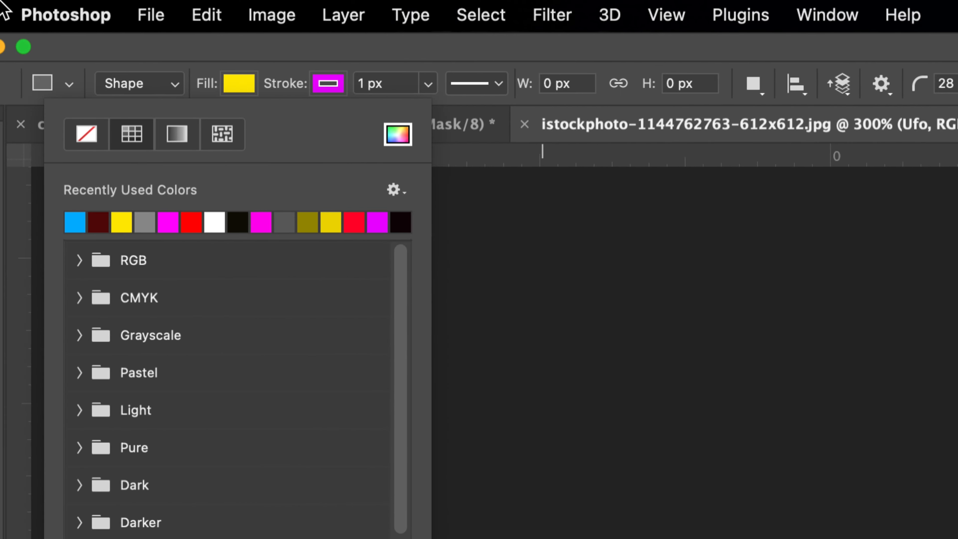
{"action": "left_click", "coordinate": [222, 223]}
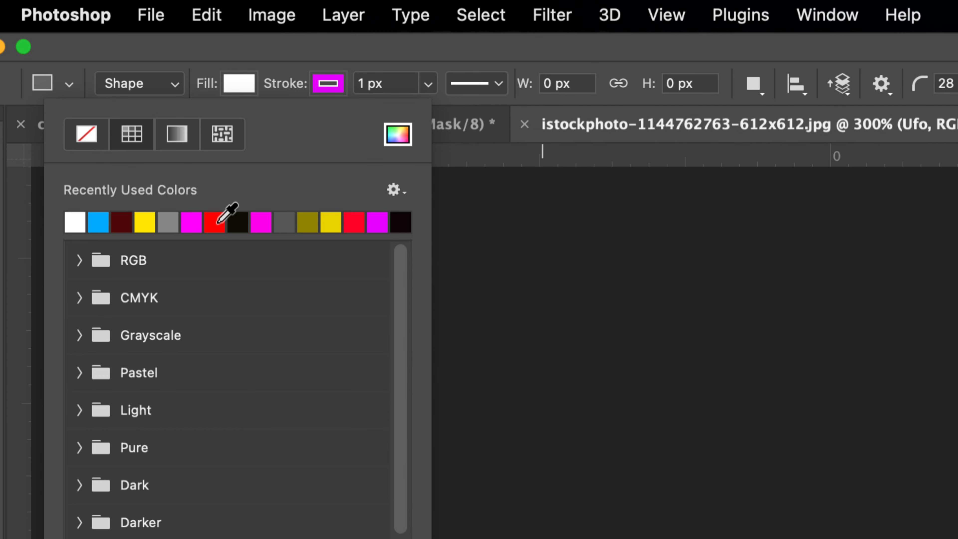
{"action": "left_click", "coordinate": [324, 86]}
{"action": "left_click", "coordinate": [178, 133]}
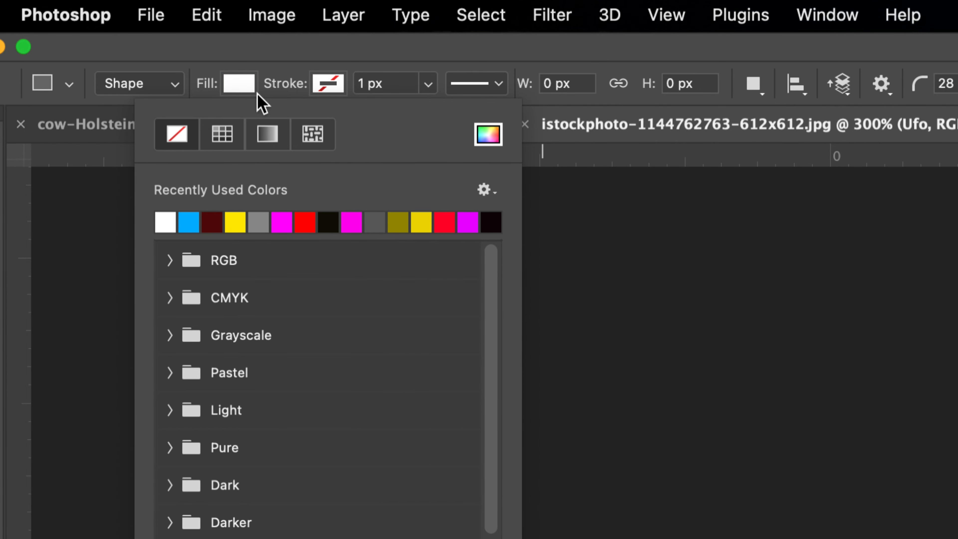
{"action": "left_click", "coordinate": [273, 56]}
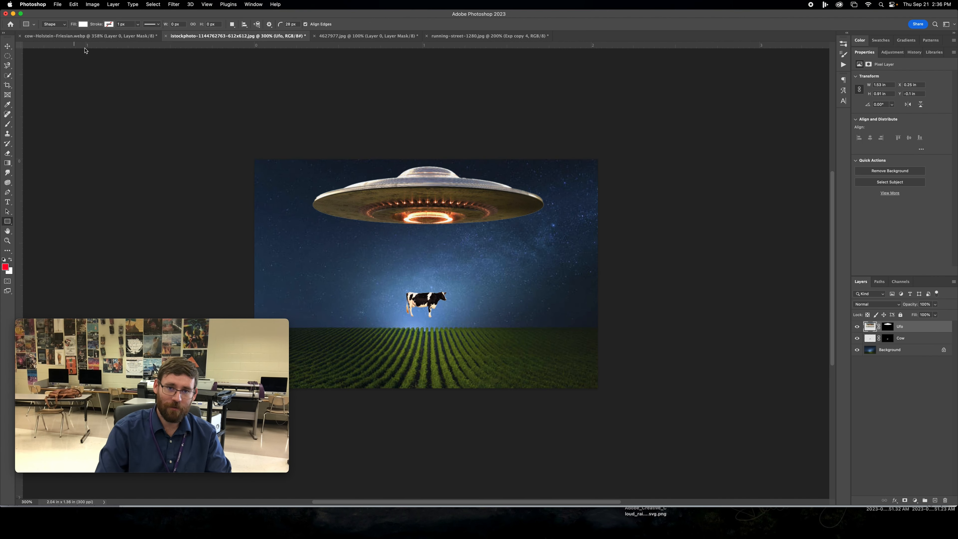
- Draw a white rectangle about 88 by 354 px with 0 px corner radius, from the saucer's glowing ring to below the canvas
{"action": "left_click_drag", "start_coordinate": [407, 217], "coordinate": [454, 399]}
{"action": "key", "text": "super+z"}
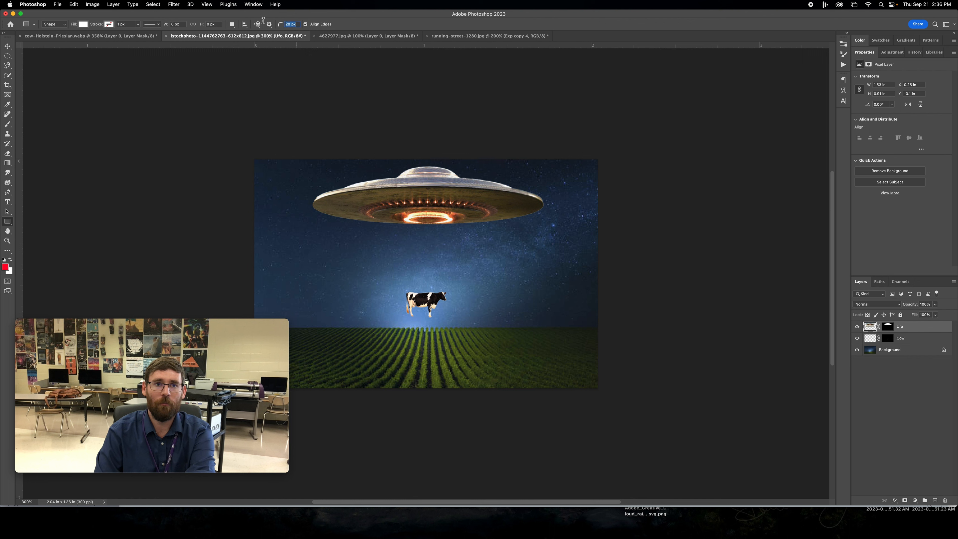
{"action": "left_click_drag", "start_coordinate": [403, 222], "coordinate": [453, 414]}
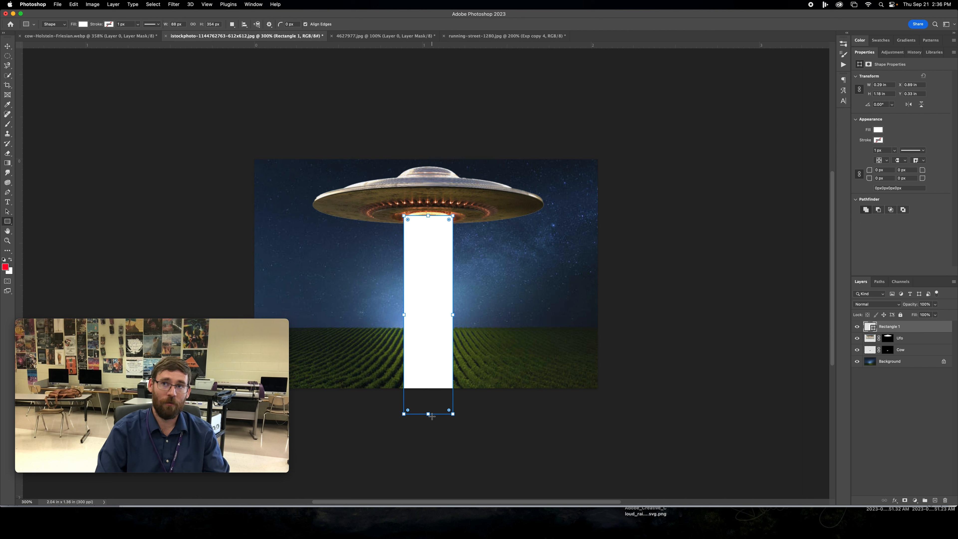
- Distort the white rectangle into a light beam, narrowing its upper edge to the saucer's ring and widening its base, and accept the path conversion
{"action": "left_click", "coordinate": [73, 4]}
{"action": "mouse_move", "coordinate": [104, 171]}
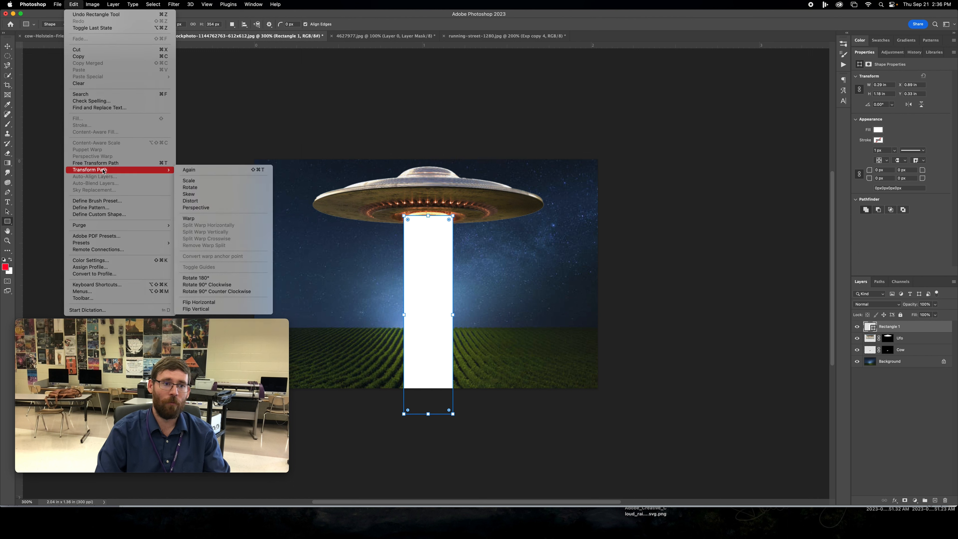
{"action": "left_click", "coordinate": [197, 202]}
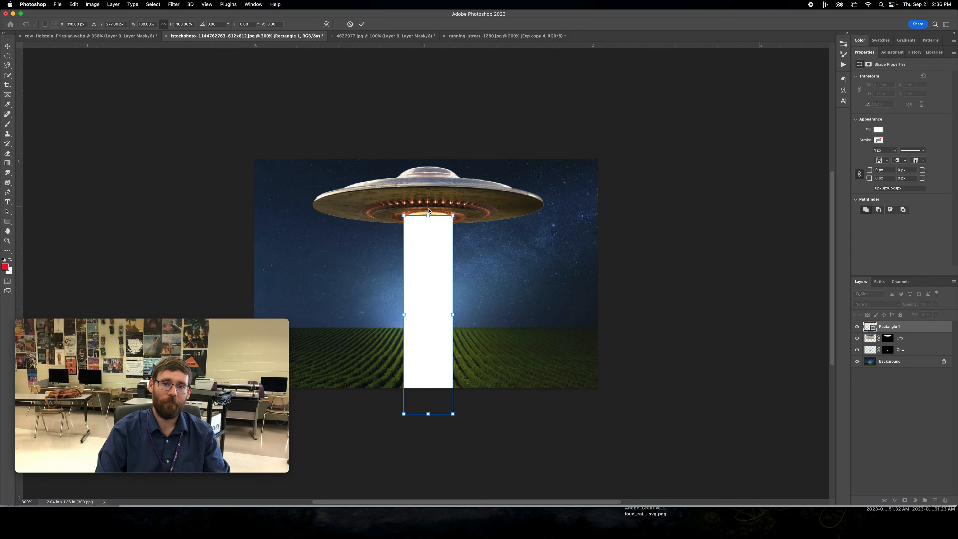
{"action": "left_click_drag", "start_coordinate": [453, 217], "coordinate": [410, 216]}
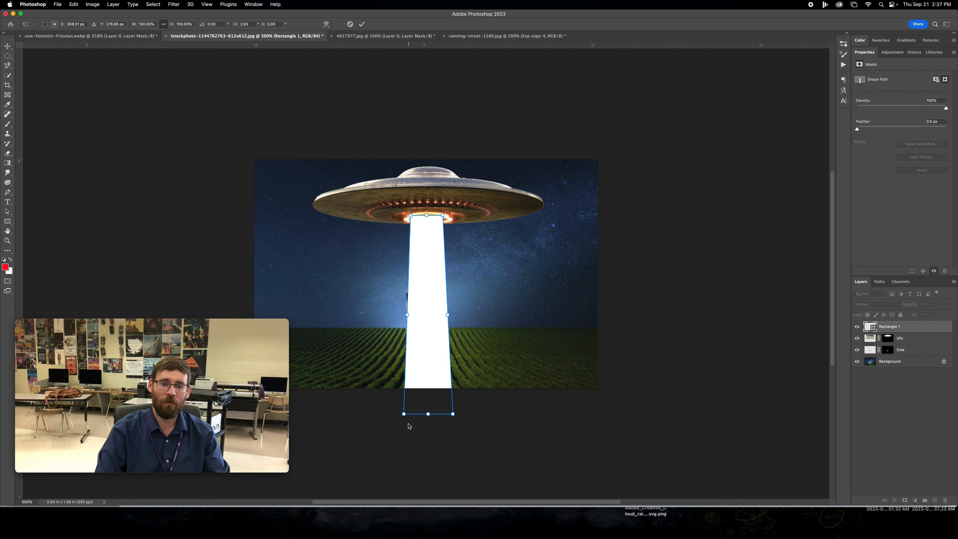
{"action": "left_click_drag", "start_coordinate": [404, 414], "coordinate": [361, 412]}
{"action": "left_click_drag", "start_coordinate": [455, 415], "coordinate": [533, 416]}
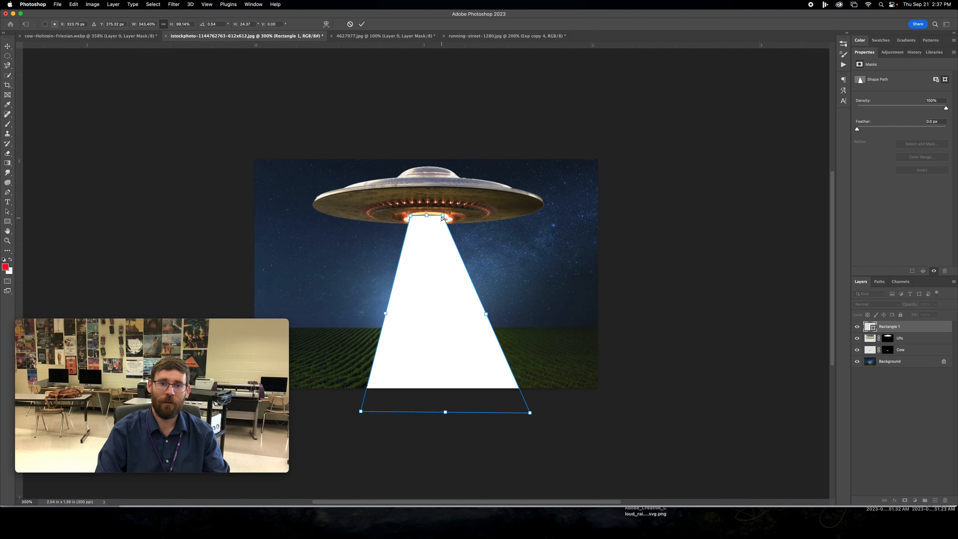
{"action": "left_click_drag", "start_coordinate": [444, 217], "coordinate": [446, 218]}
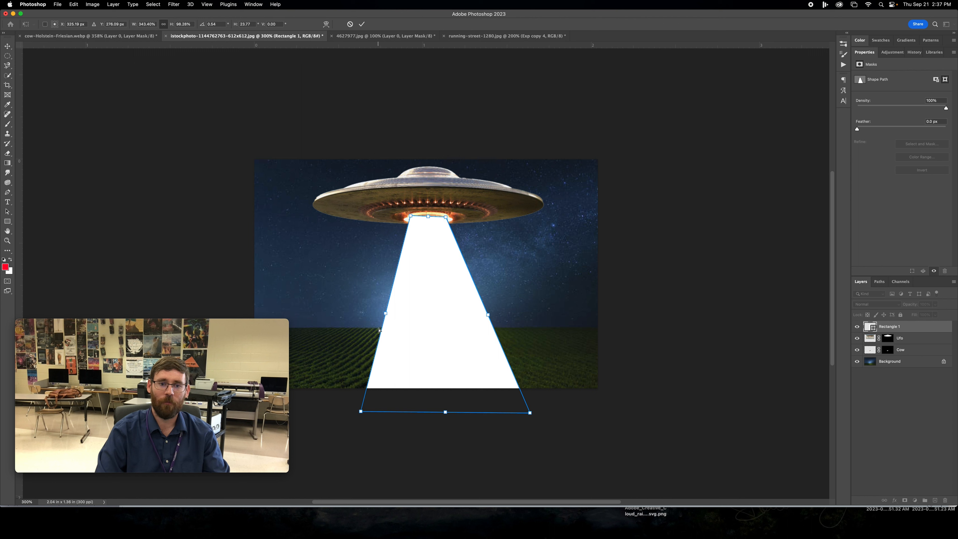
{"action": "left_click_drag", "start_coordinate": [361, 412], "coordinate": [347, 411]}
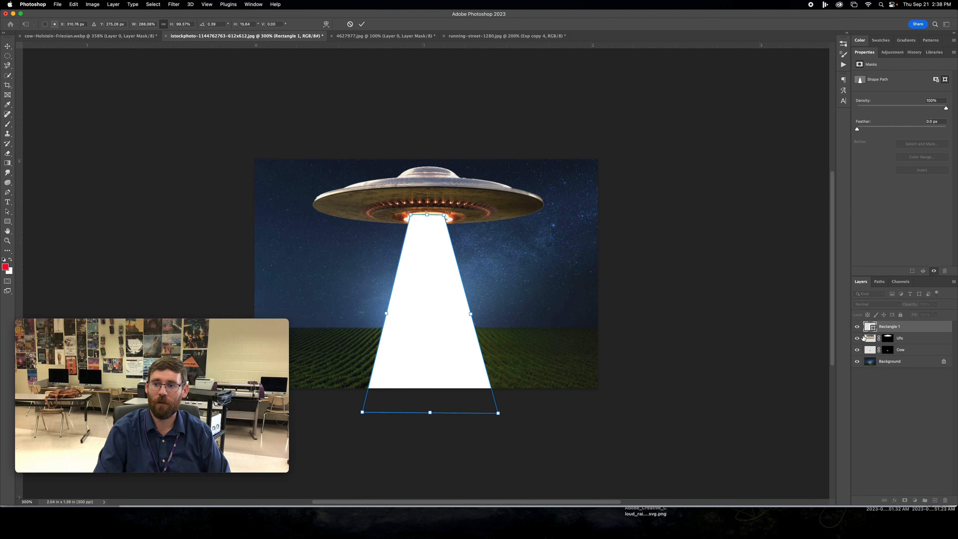
{"action": "key", "text": "Return"}
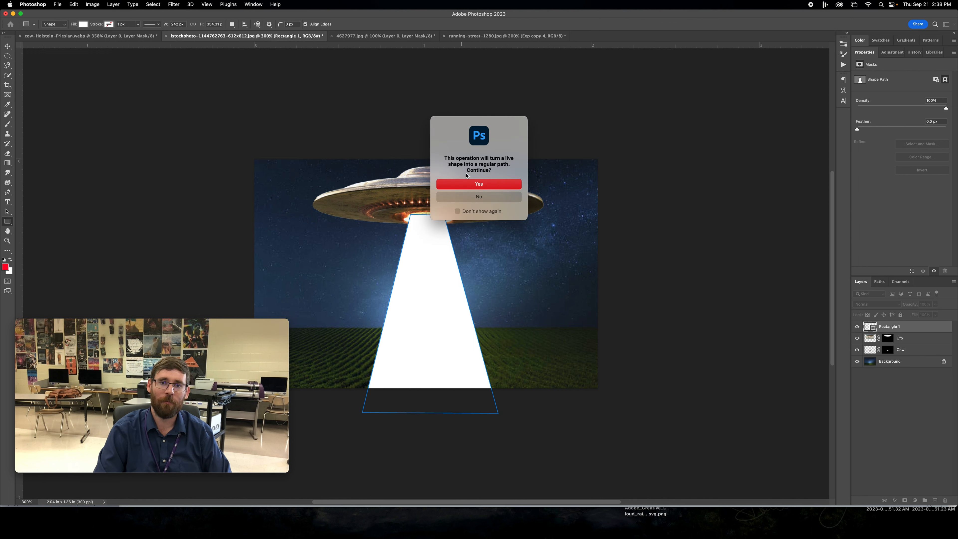
{"action": "left_click", "coordinate": [473, 185]}
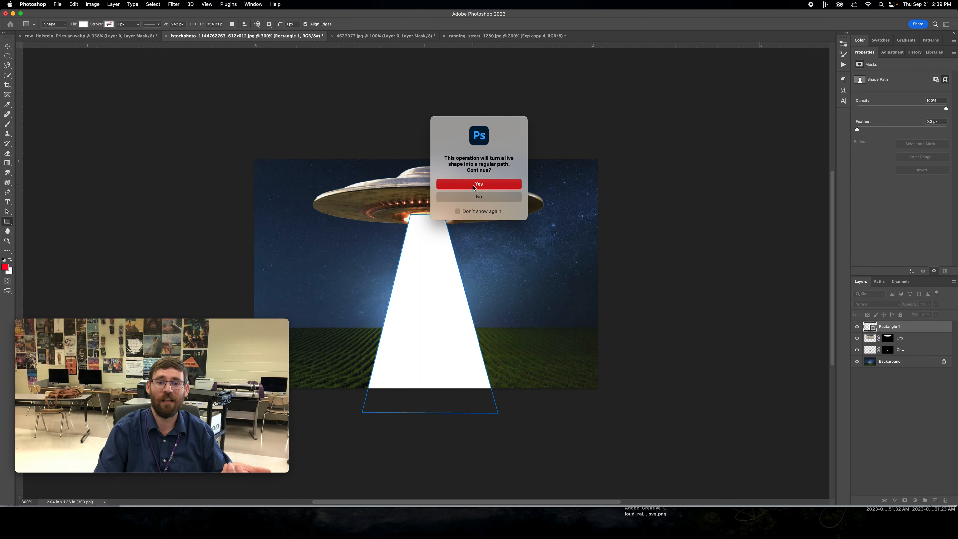
- Rasterize the Rectangle 1 beam layer
{"action": "left_click", "coordinate": [888, 328]}
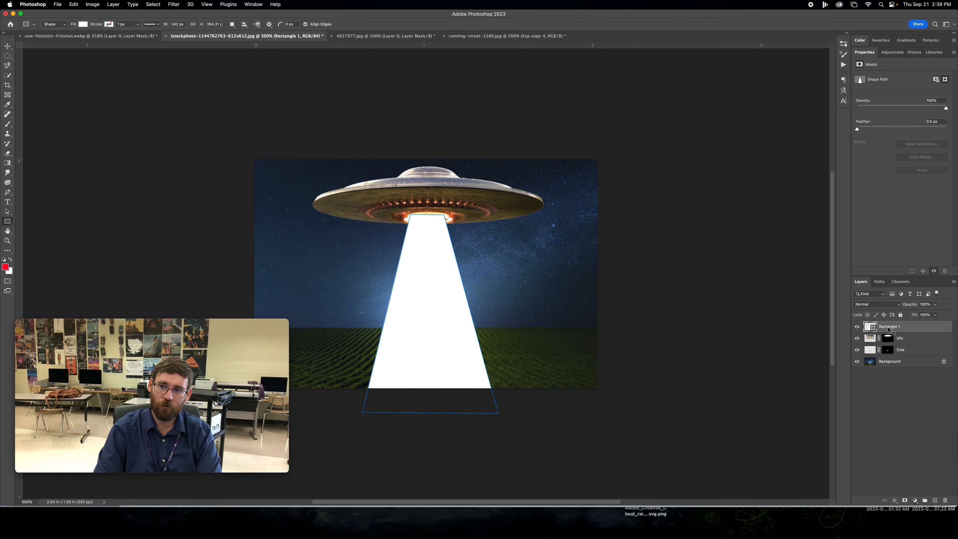
{"action": "right_click", "coordinate": [888, 328]}
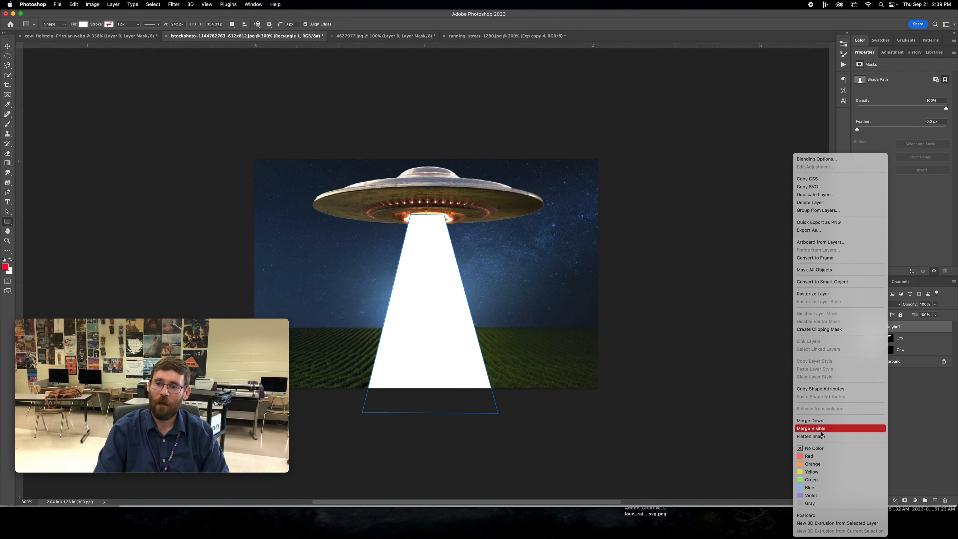
{"action": "left_click", "coordinate": [831, 298]}
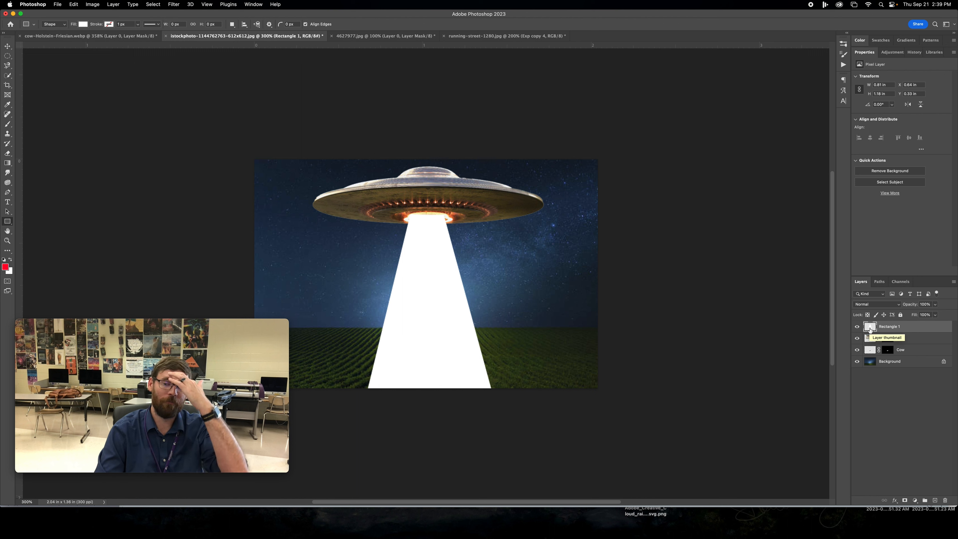
- Apply a Gaussian Blur with a radius of about 34.6 pixels to the Rectangle 1 light beam
{"action": "left_click", "coordinate": [173, 4]}
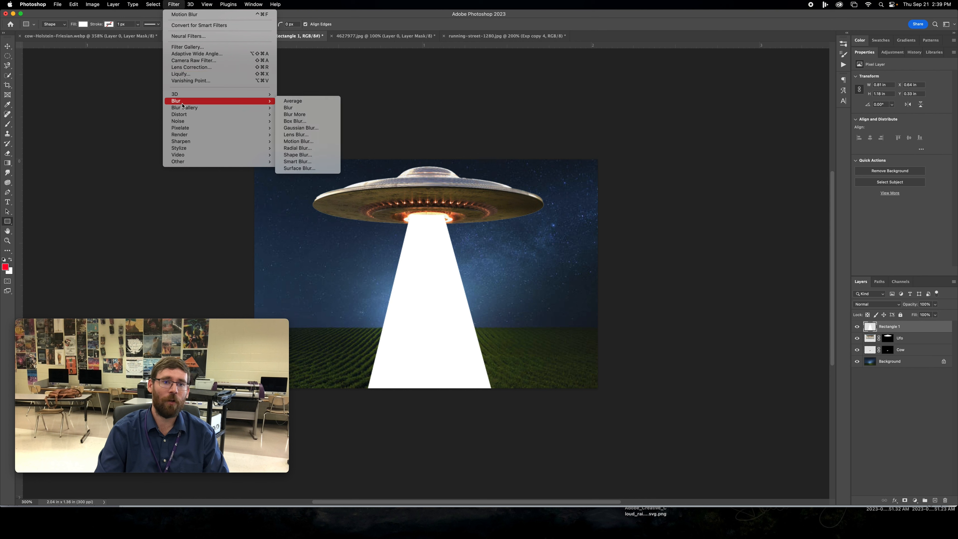
{"action": "mouse_move", "coordinate": [265, 102]}
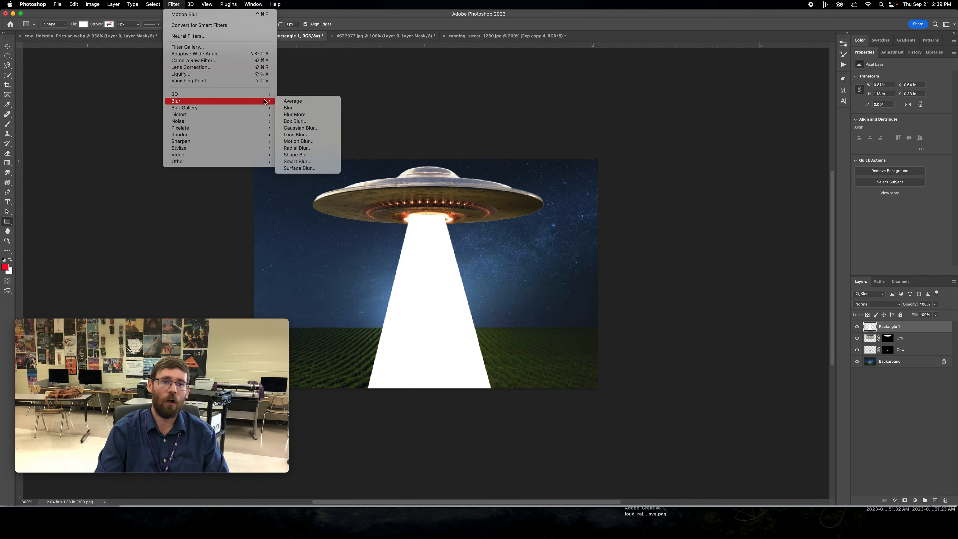
{"action": "left_click", "coordinate": [309, 129]}
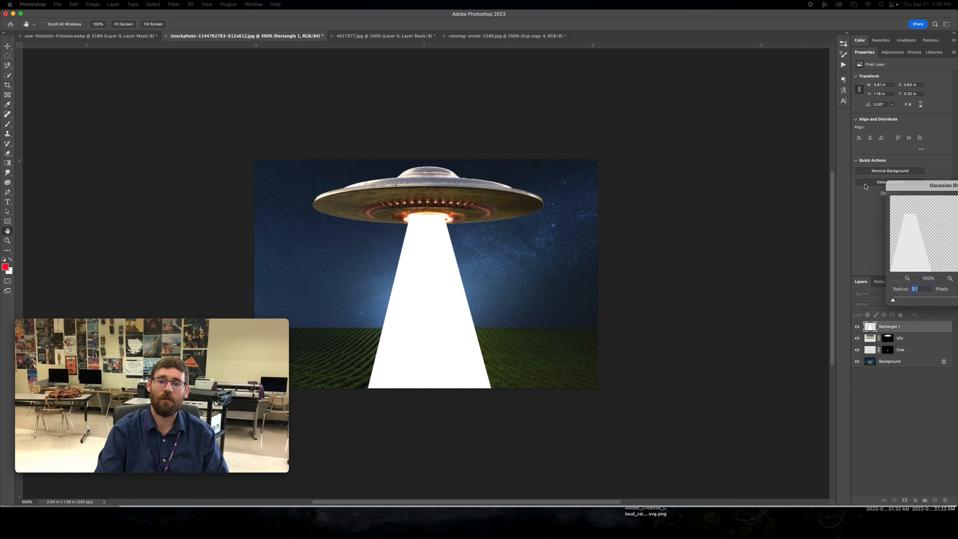
{"action": "left_click_drag", "start_coordinate": [653, 294], "coordinate": [683, 298]}
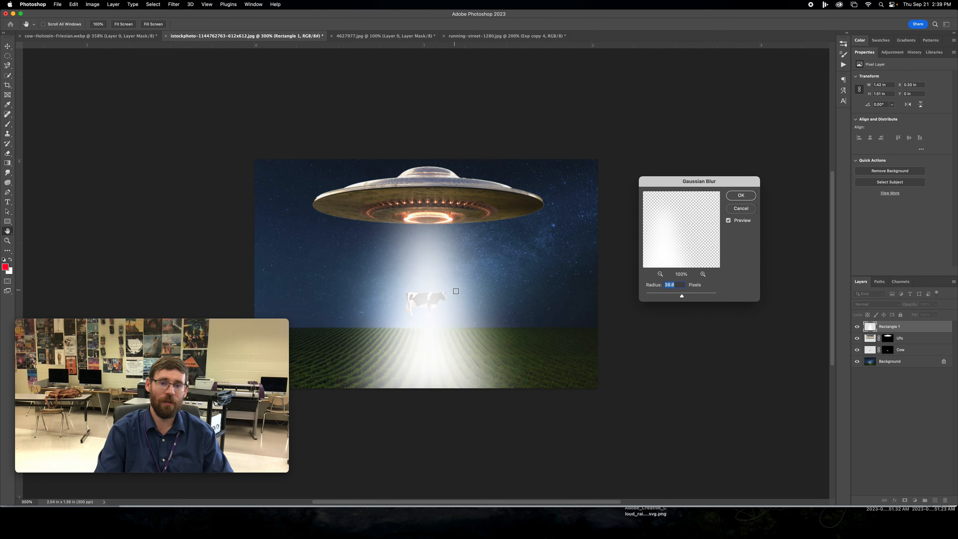
{"action": "left_click", "coordinate": [665, 298]}
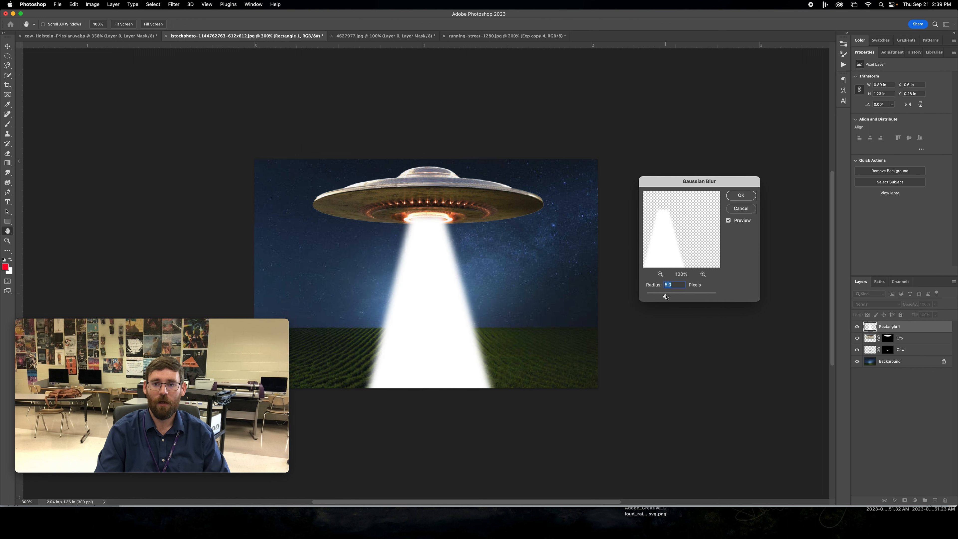
{"action": "left_click_drag", "start_coordinate": [670, 297], "coordinate": [691, 298]}
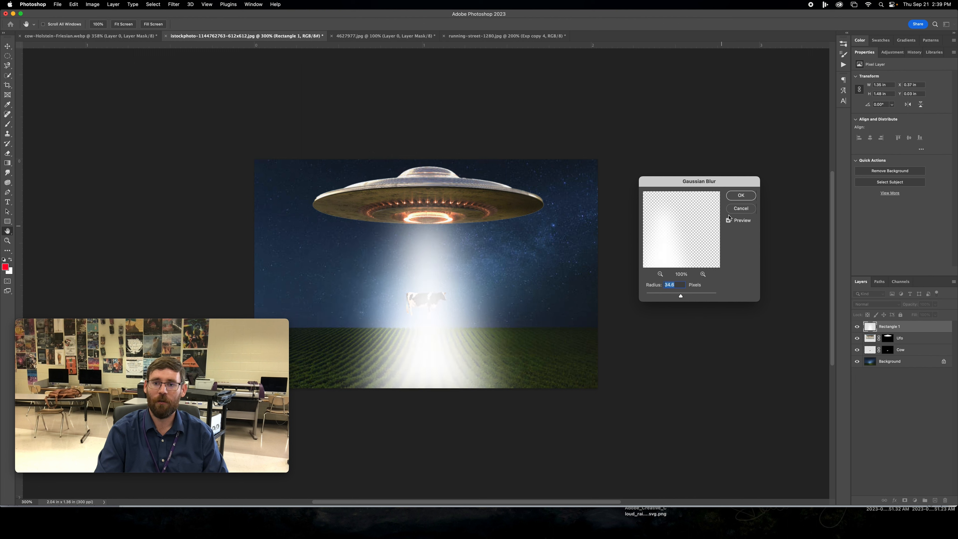
{"action": "left_click", "coordinate": [741, 195]}
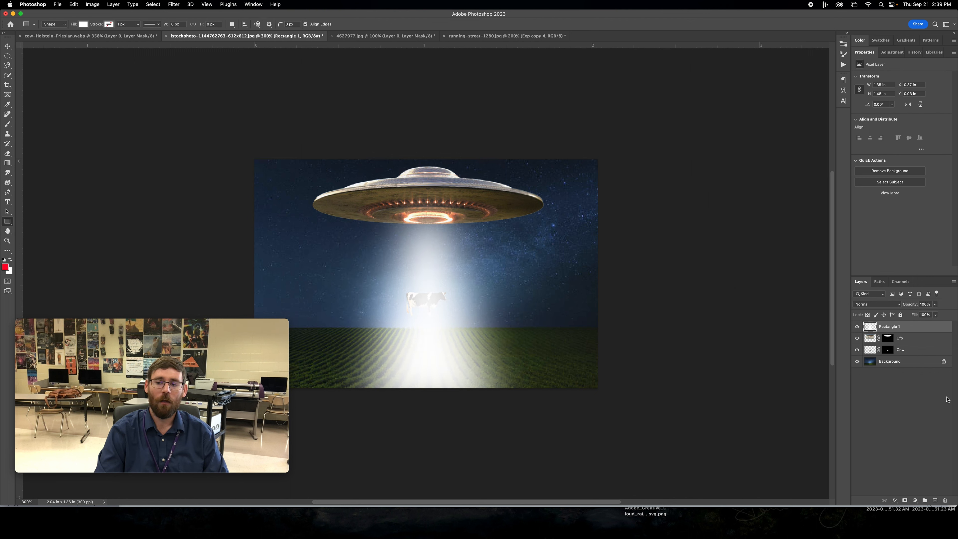
- Move the Cow layer above the Rectangle 1 beam, and place a duplicate of the beam above the Cow layer
{"action": "left_click_drag", "start_coordinate": [903, 351], "coordinate": [904, 327]}
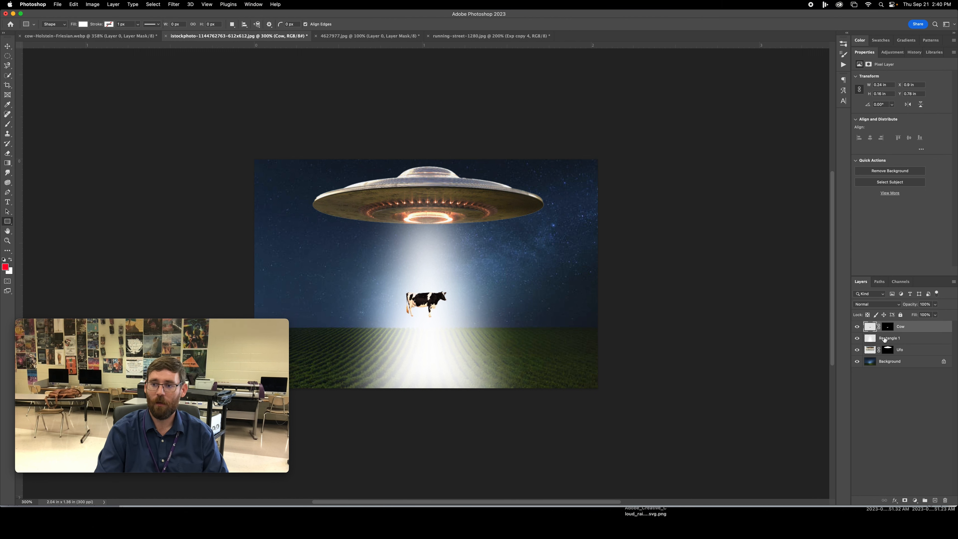
{"action": "left_click", "coordinate": [913, 341]}
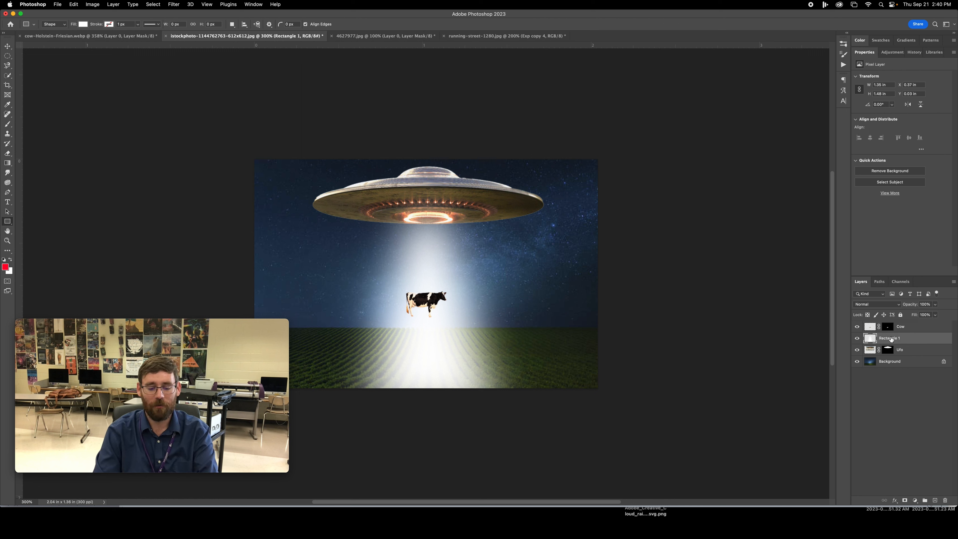
{"action": "key", "text": "super+j"}
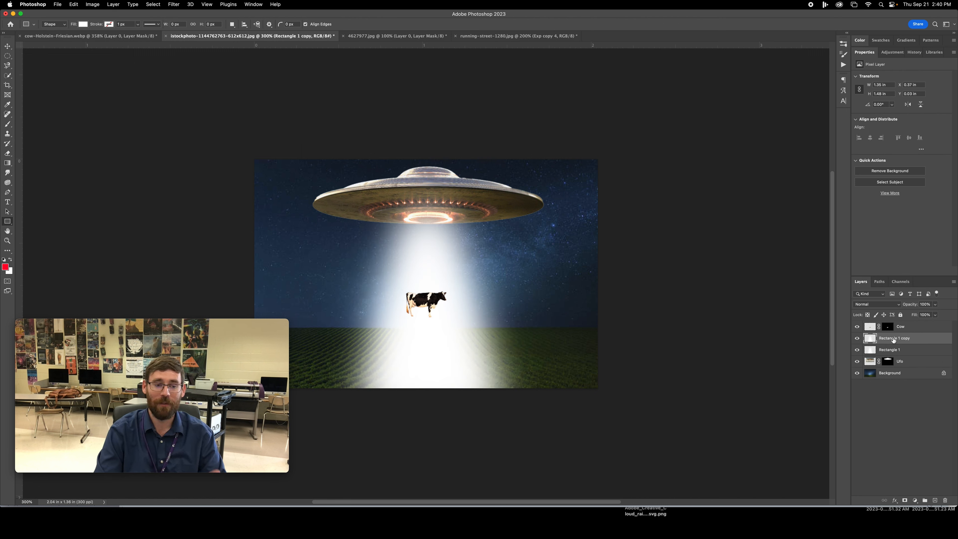
{"action": "left_click_drag", "start_coordinate": [893, 341], "coordinate": [889, 329]}
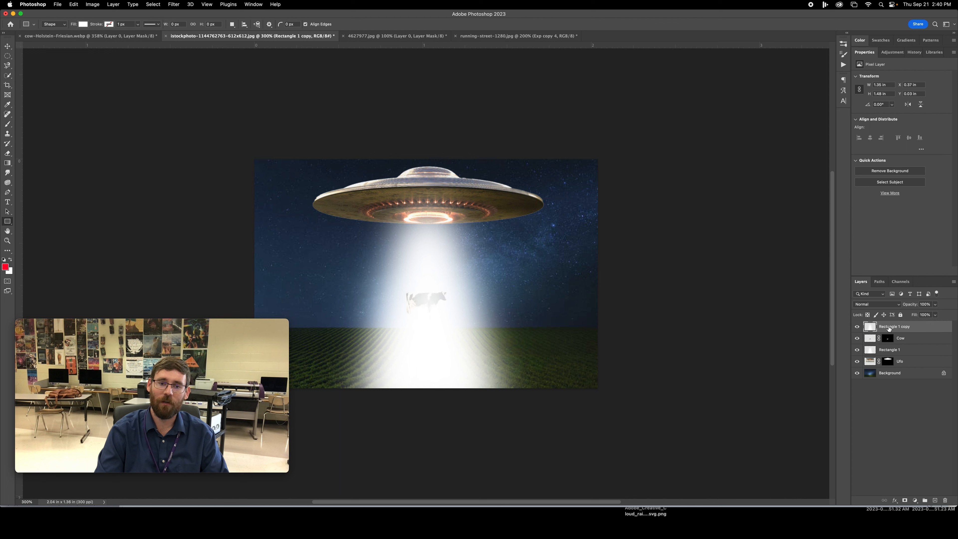
- Narrow the Rectangle 1 copy beam to about 45% of its width, keeping its height and centring it under the saucer
{"action": "key", "text": "super+t"}
{"action": "left_click_drag", "start_coordinate": [543, 290], "coordinate": [423, 297]}
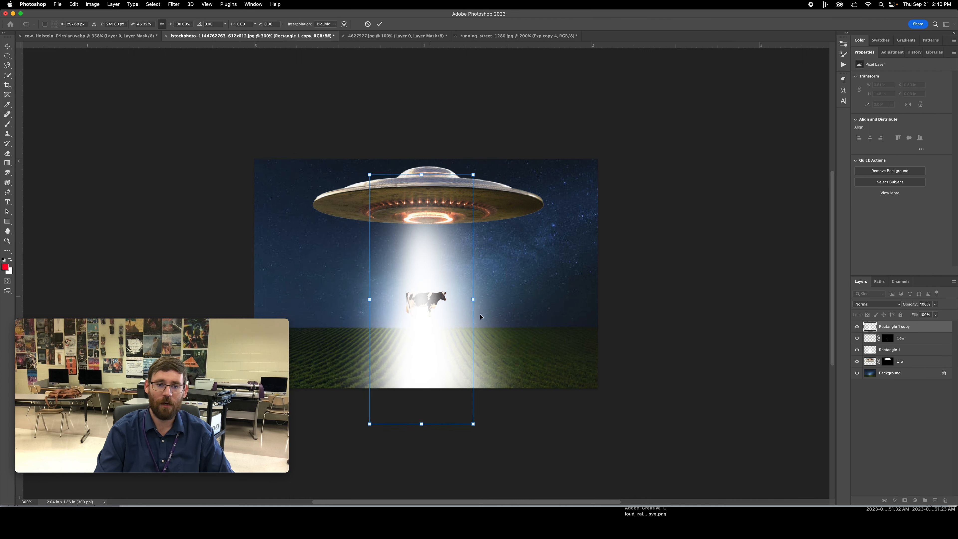
{"action": "key", "text": "Return"}
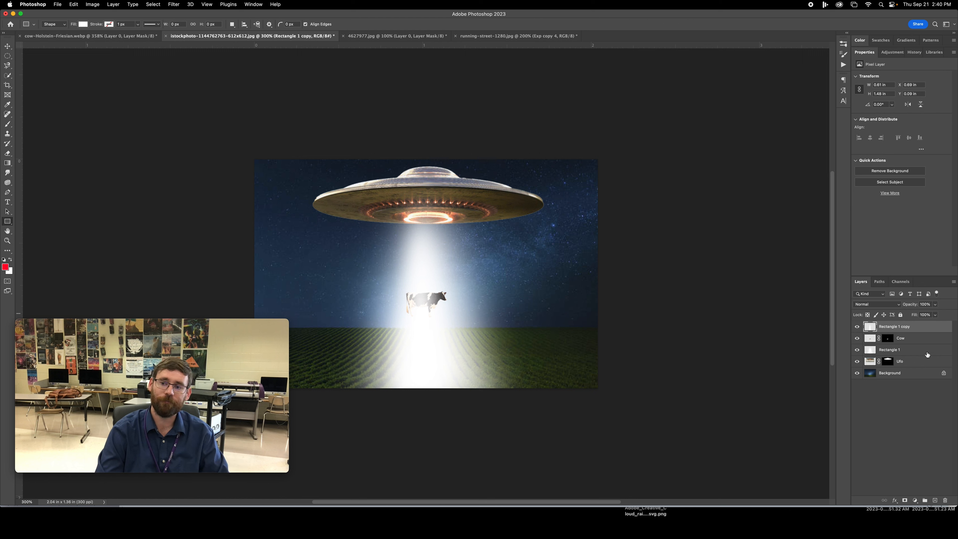
- Convert the Cow layer to a smart object
{"action": "left_click", "coordinate": [913, 343]}
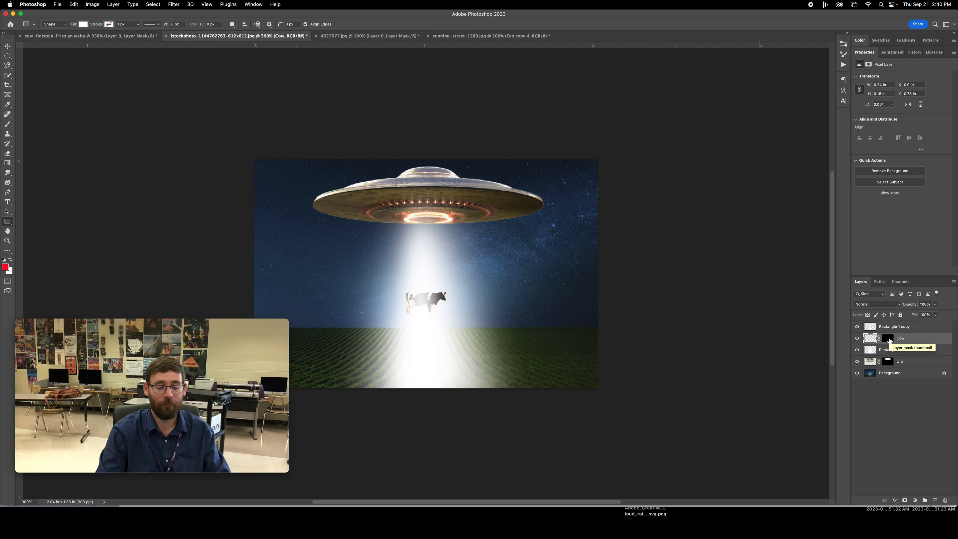
{"action": "right_click", "coordinate": [904, 340]}
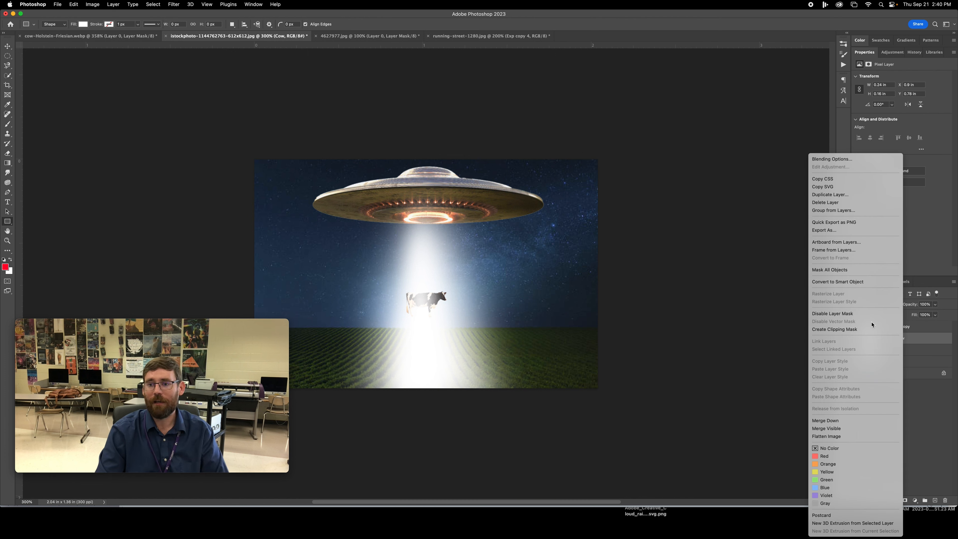
{"action": "left_click", "coordinate": [840, 283]}
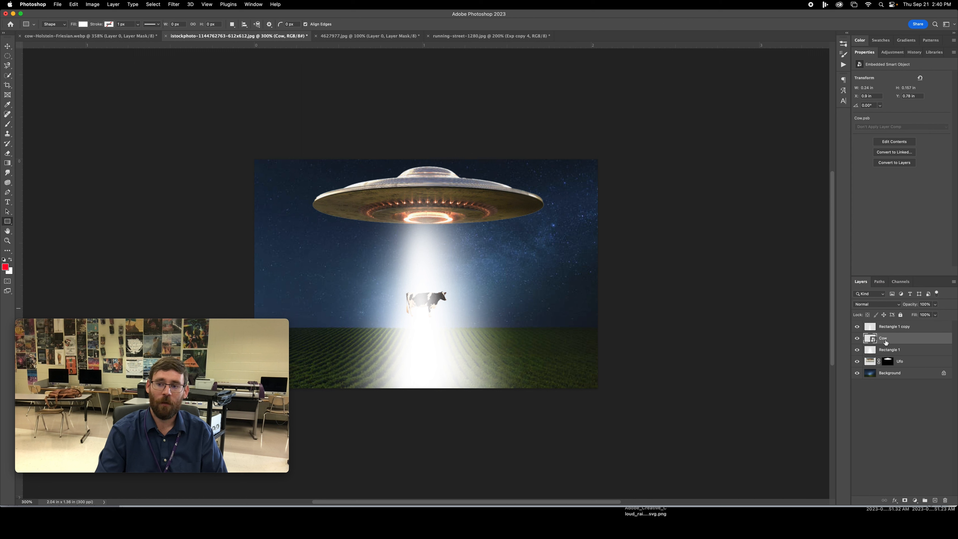
{"action": "left_click", "coordinate": [172, 5]}
{"action": "mouse_move", "coordinate": [188, 103]}
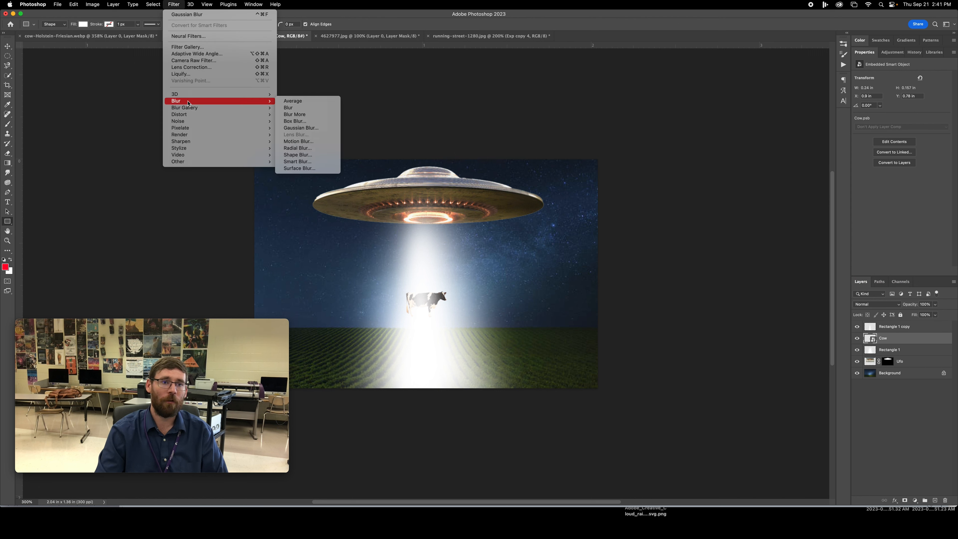
{"action": "left_click", "coordinate": [298, 141]}
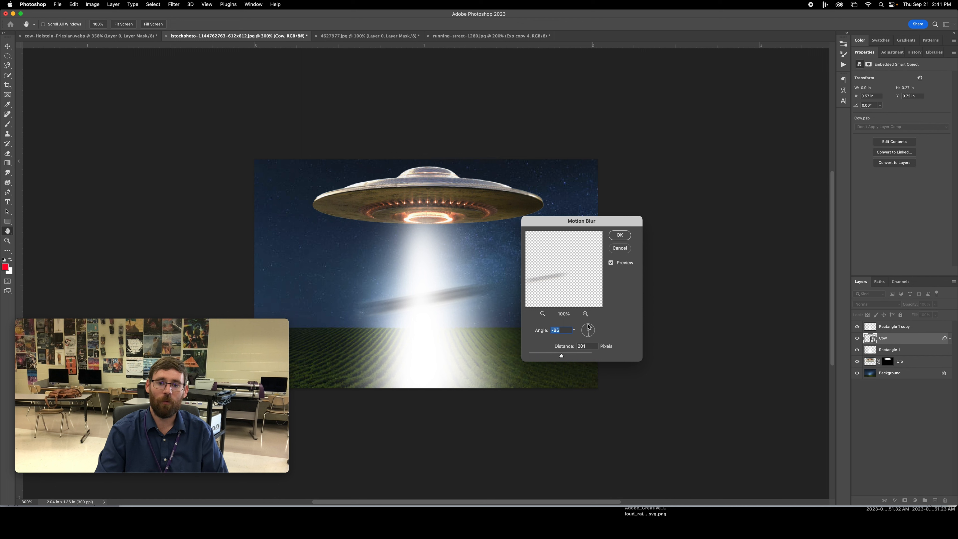
{"action": "left_click_drag", "start_coordinate": [589, 328], "coordinate": [590, 327]}
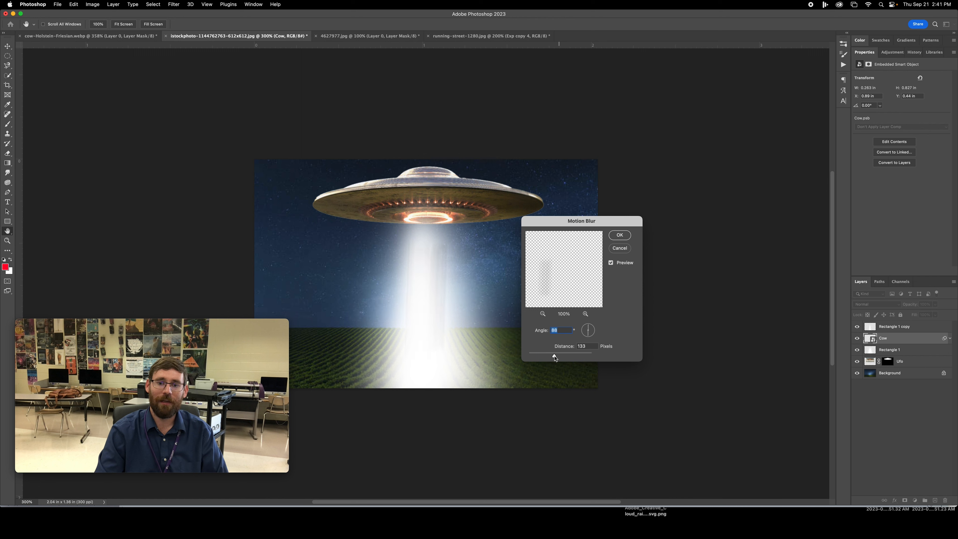
{"action": "left_click_drag", "start_coordinate": [553, 358], "coordinate": [540, 358]}
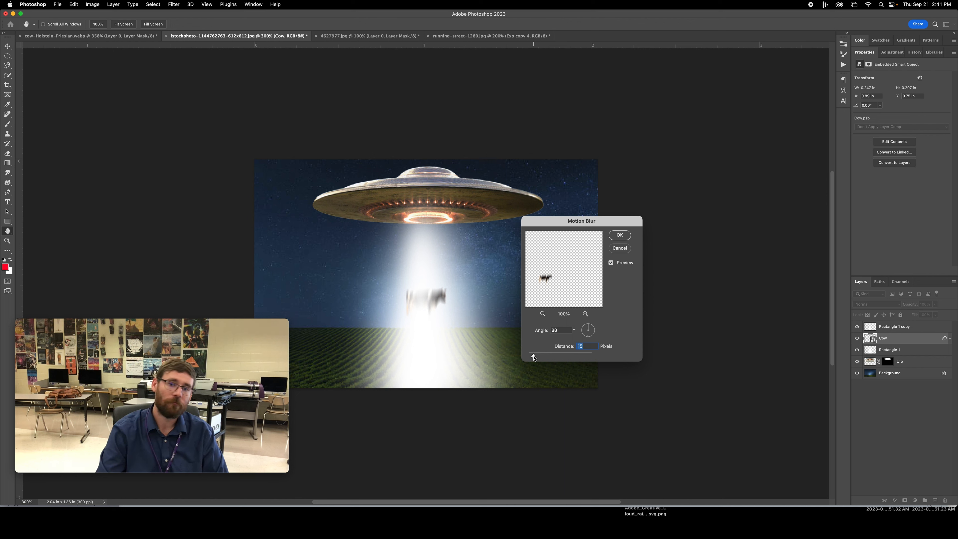
{"action": "left_click", "coordinate": [626, 251]}
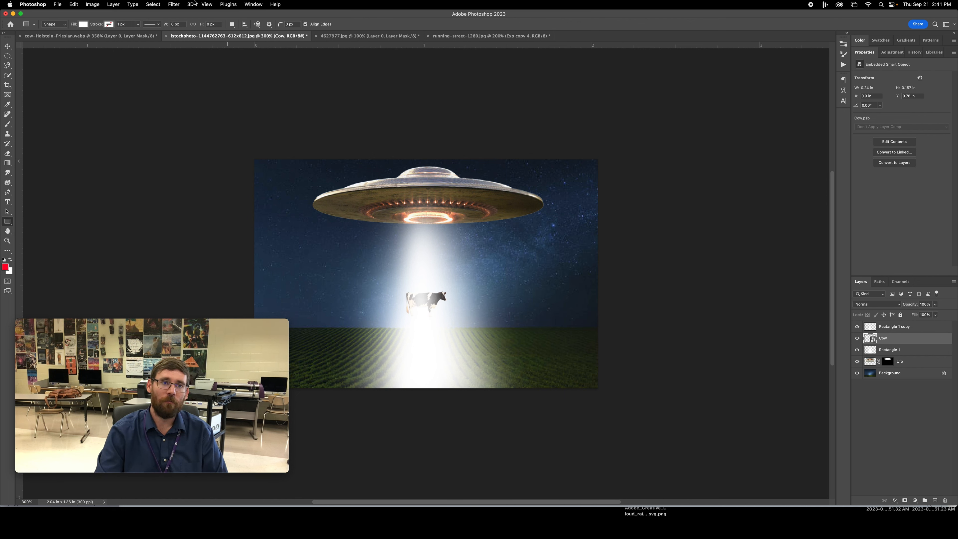
- Apply a near-vertical Motion Blur to the Cow smart object with an angle of 89° and a distance of 8 pixels
{"action": "left_click", "coordinate": [175, 4]}
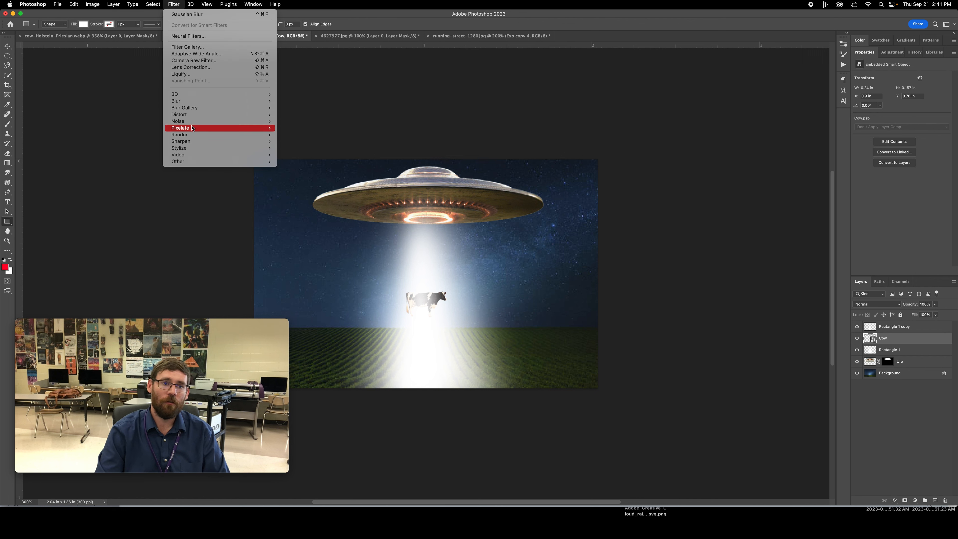
{"action": "mouse_move", "coordinate": [241, 101]}
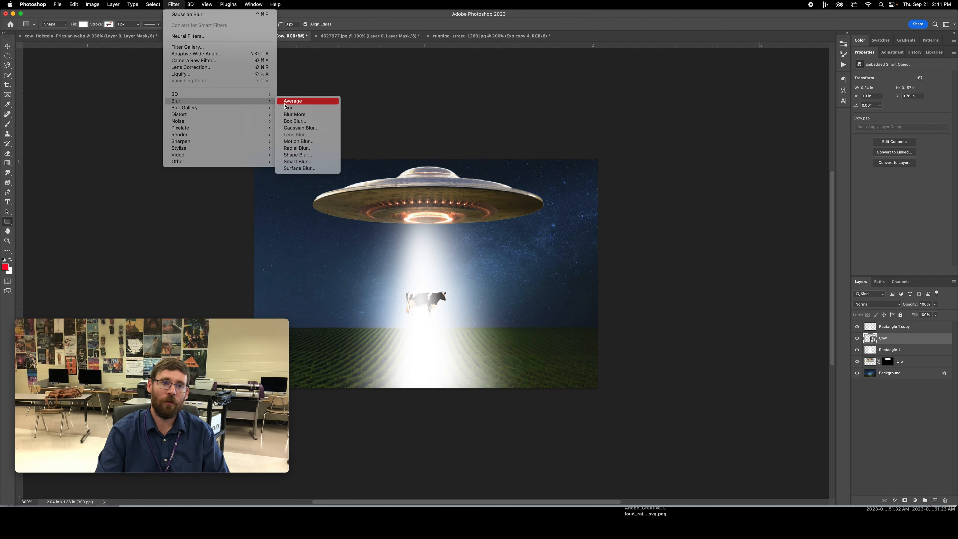
{"action": "left_click", "coordinate": [298, 142]}
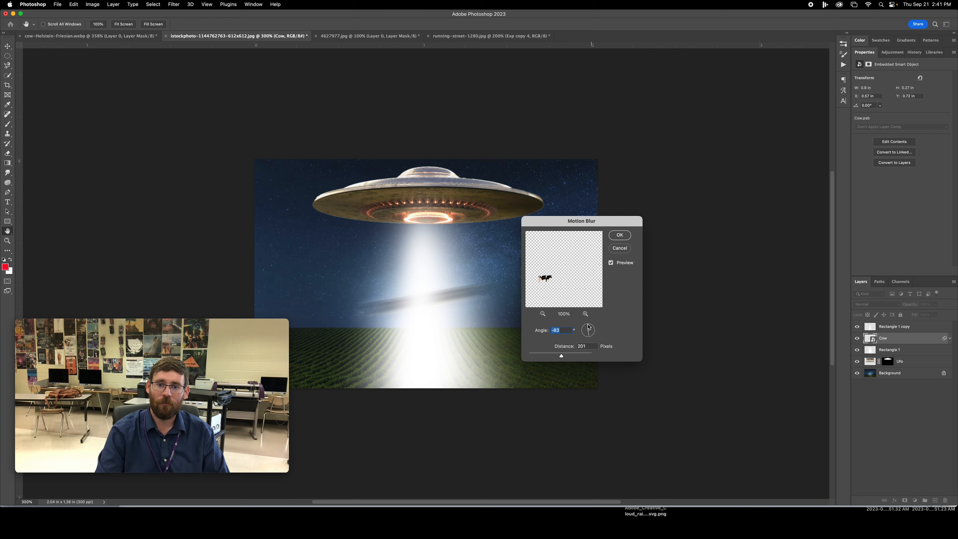
{"action": "left_click_drag", "start_coordinate": [588, 326], "coordinate": [589, 328]}
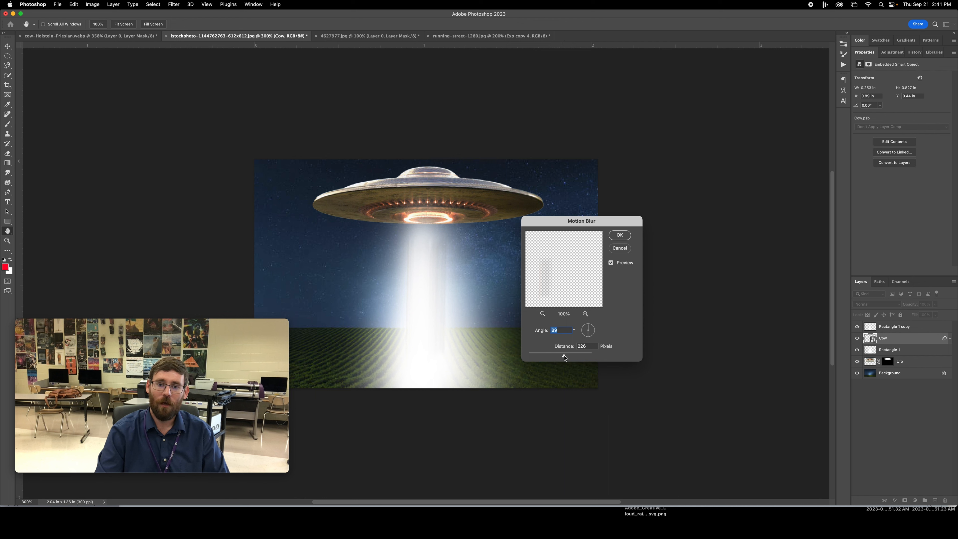
{"action": "left_click_drag", "start_coordinate": [551, 357], "coordinate": [540, 357]}
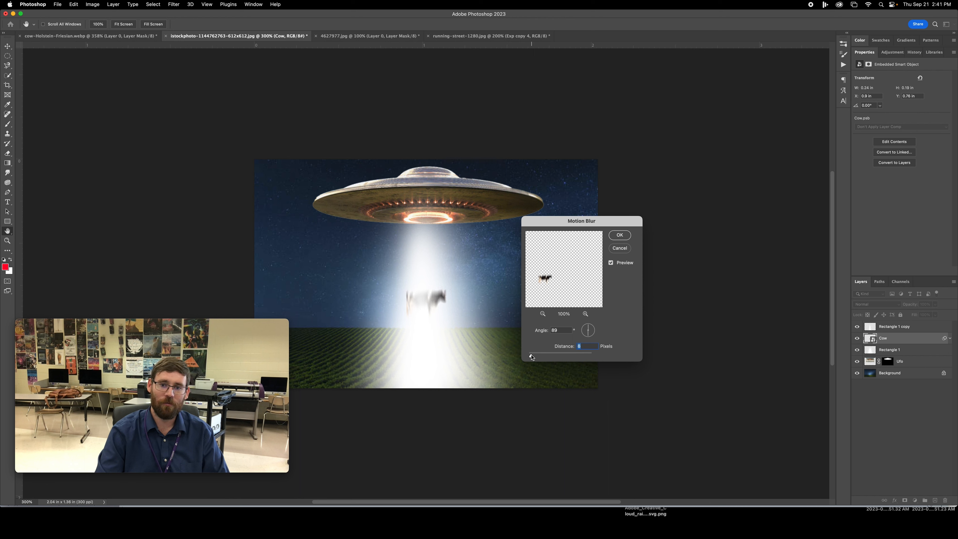
{"action": "left_click", "coordinate": [620, 236]}
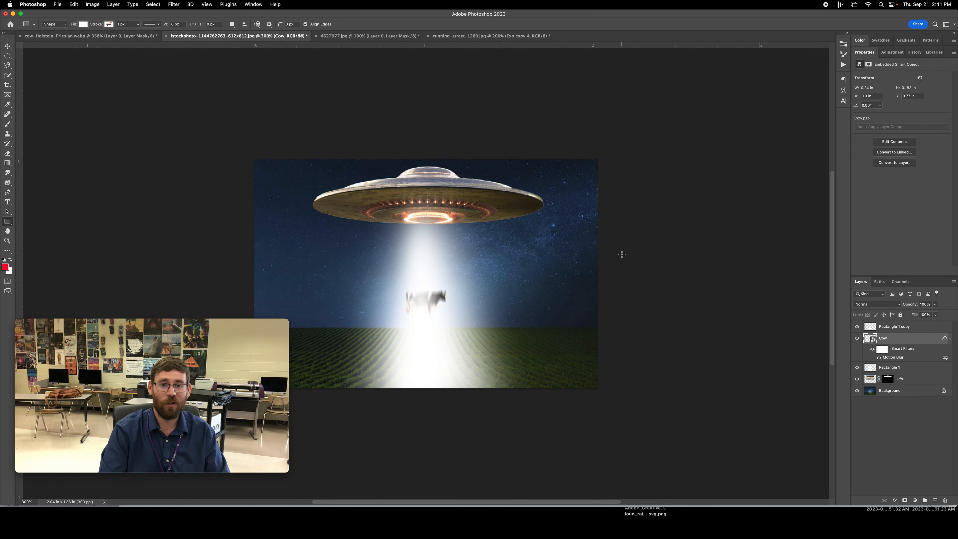
{"action": "left_click_drag", "start_coordinate": [288, 320], "coordinate": [906, 154]}
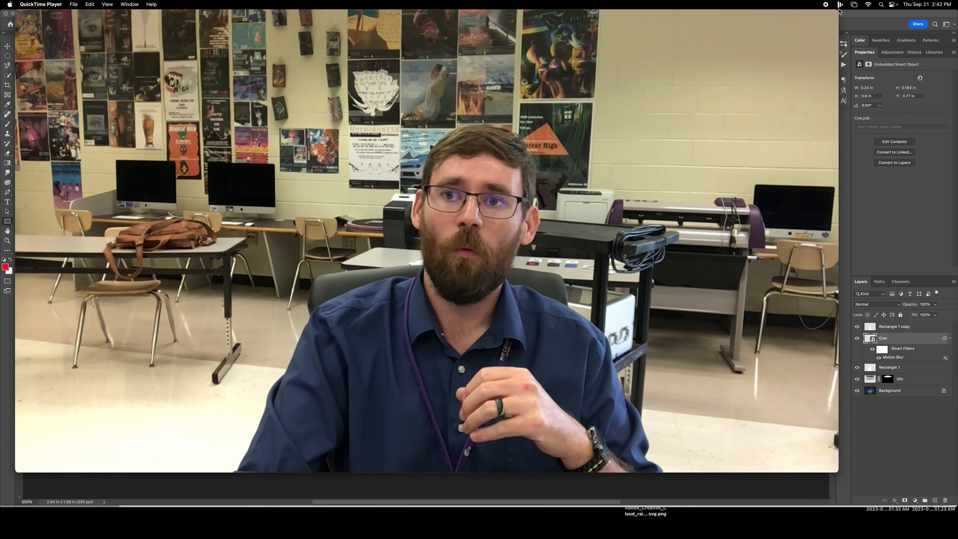
{"action": "left_click_drag", "start_coordinate": [839, 10], "coordinate": [401, 256]}
{"action": "left_click", "coordinate": [472, 25]}
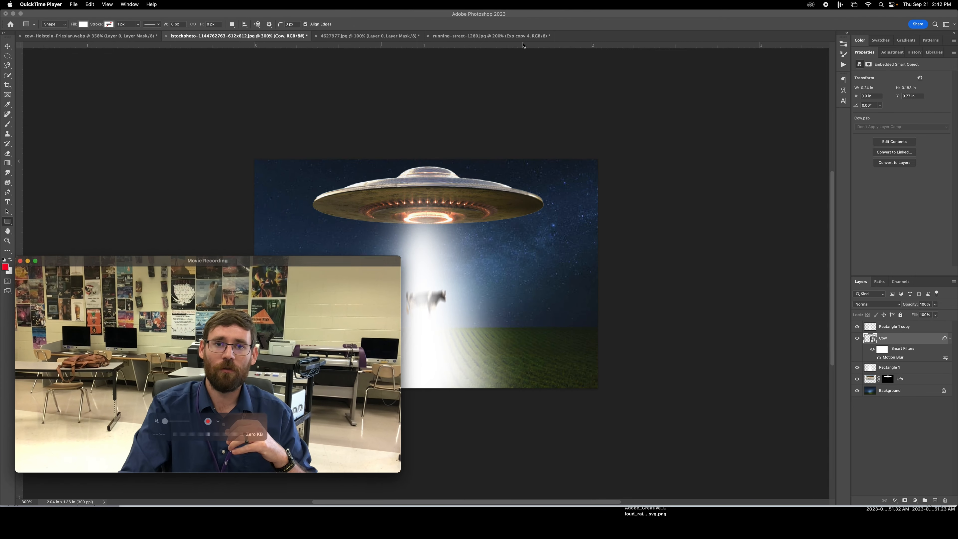
- Bring up the running-street-1280.jpg document and examine the motion-blurred runner composite
{"action": "left_click", "coordinate": [497, 36]}
{"action": "left_click", "coordinate": [493, 37]}
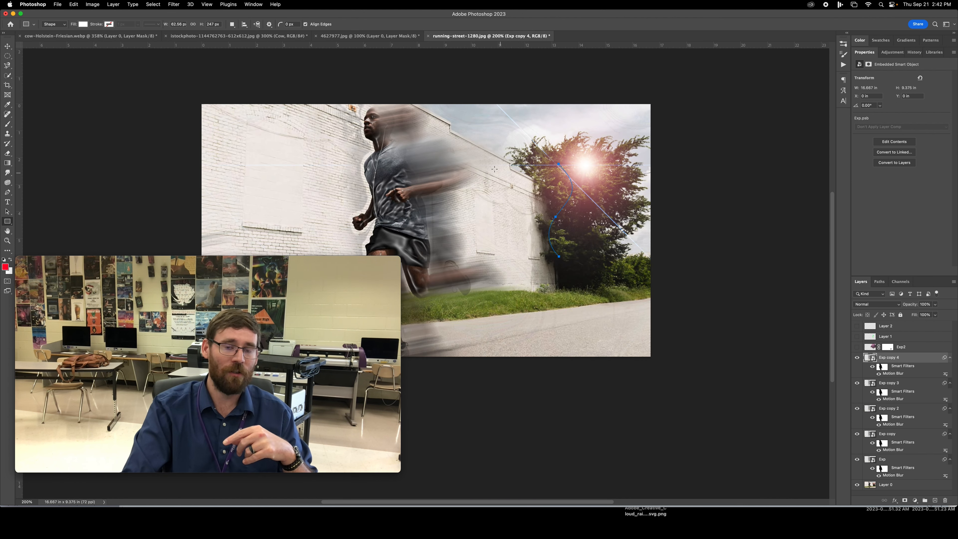
{"action": "scroll", "coordinate": [494, 169], "scroll_direction": "left", "scroll_amount": 10}
{"action": "scroll", "coordinate": [415, 219], "scroll_direction": "up", "scroll_amount": 3}
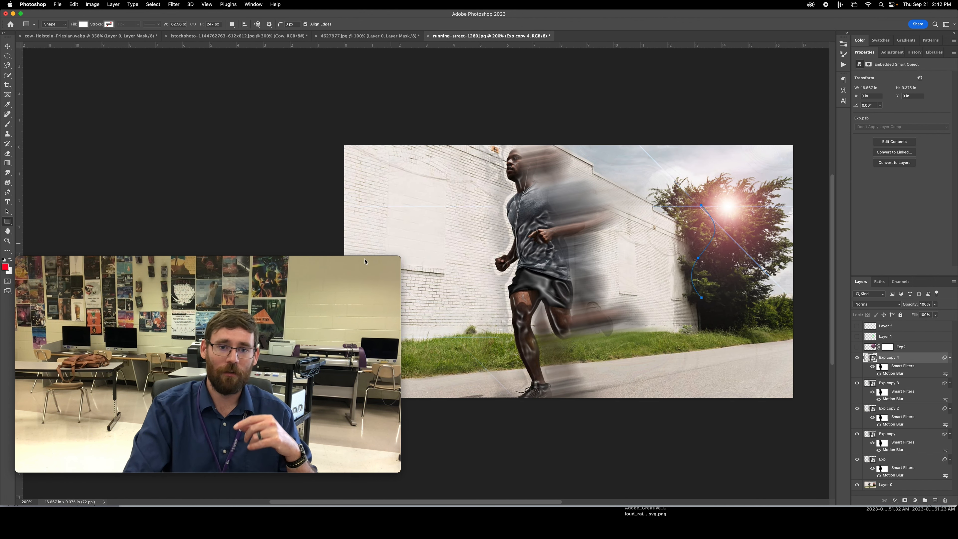
{"action": "left_click_drag", "start_coordinate": [364, 261], "coordinate": [340, 307]}
{"action": "left_click", "coordinate": [340, 307]}
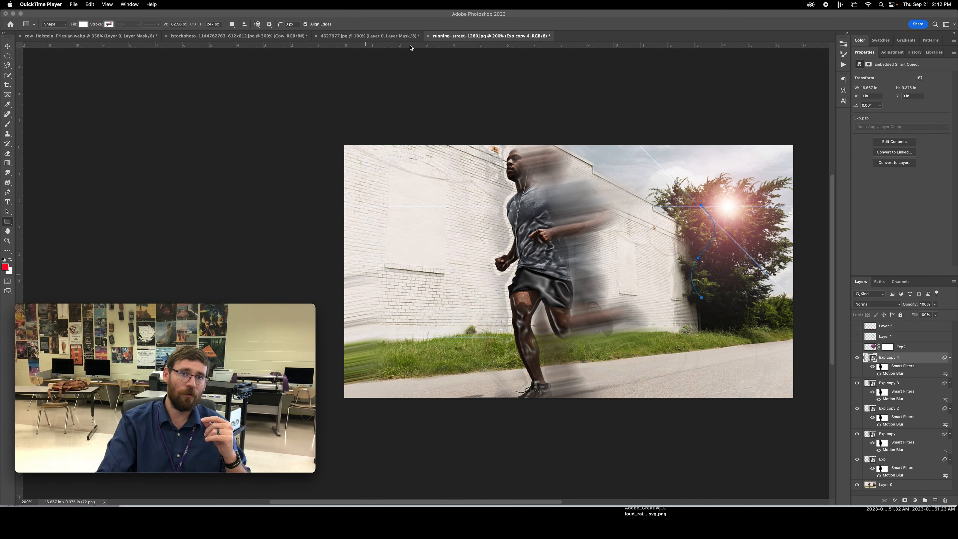
- Float the UFO abduction document in its own window beside the running-street-1280.jpg image
{"action": "left_click", "coordinate": [358, 39]}
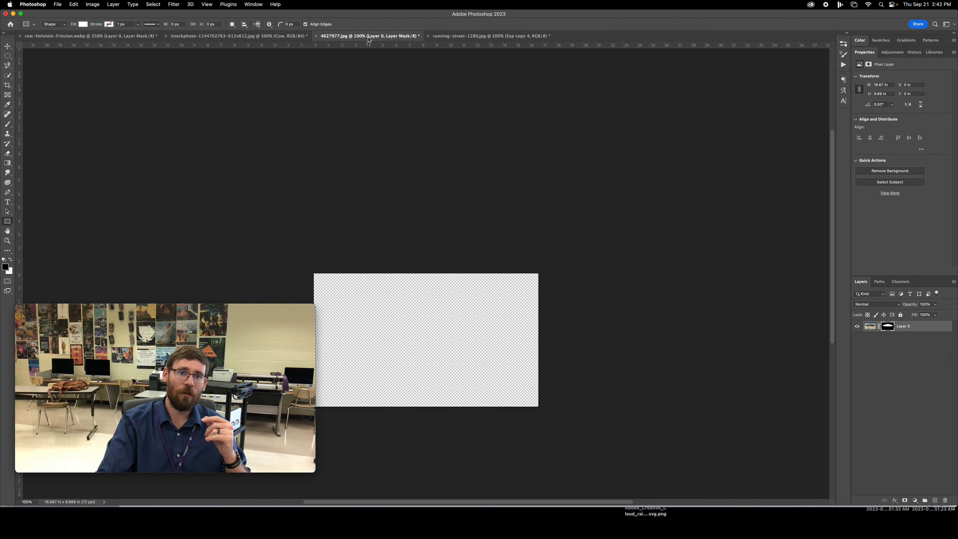
{"action": "left_click", "coordinate": [250, 37]}
{"action": "left_click", "coordinate": [490, 36]}
{"action": "left_click_drag", "start_coordinate": [241, 37], "coordinate": [170, 128]}
{"action": "left_click_drag", "start_coordinate": [379, 131], "coordinate": [252, 69]}
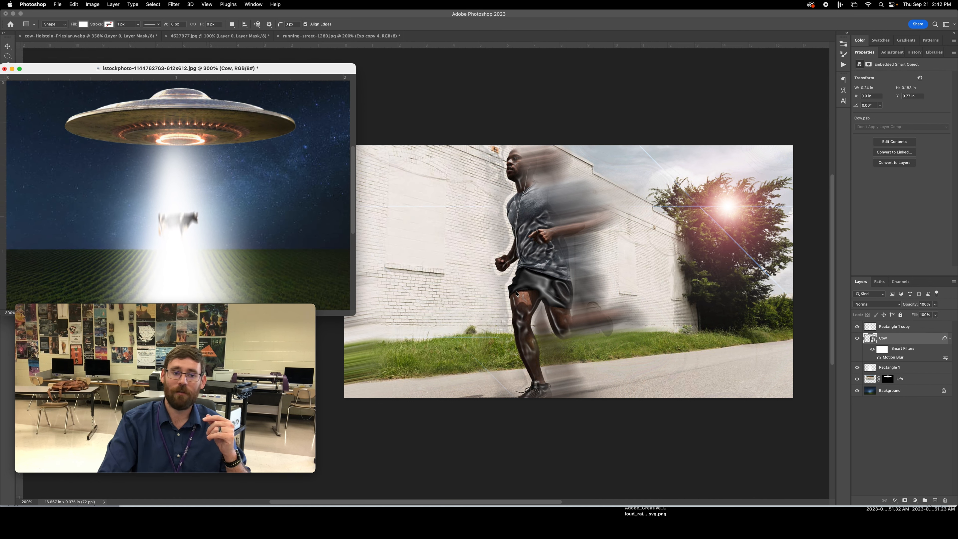
{"action": "mouse_move", "coordinate": [312, 308]}
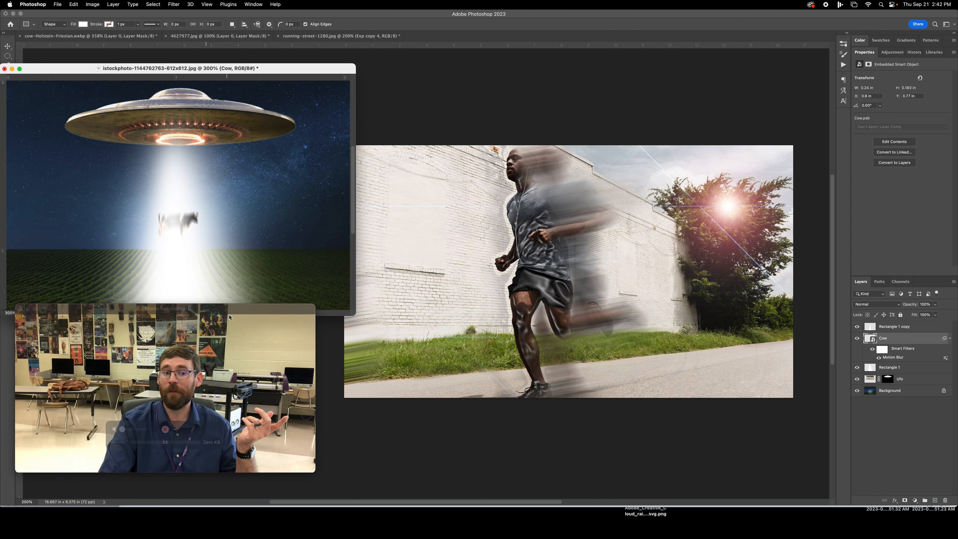
{"action": "left_click_drag", "start_coordinate": [313, 307], "coordinate": [838, 12]}
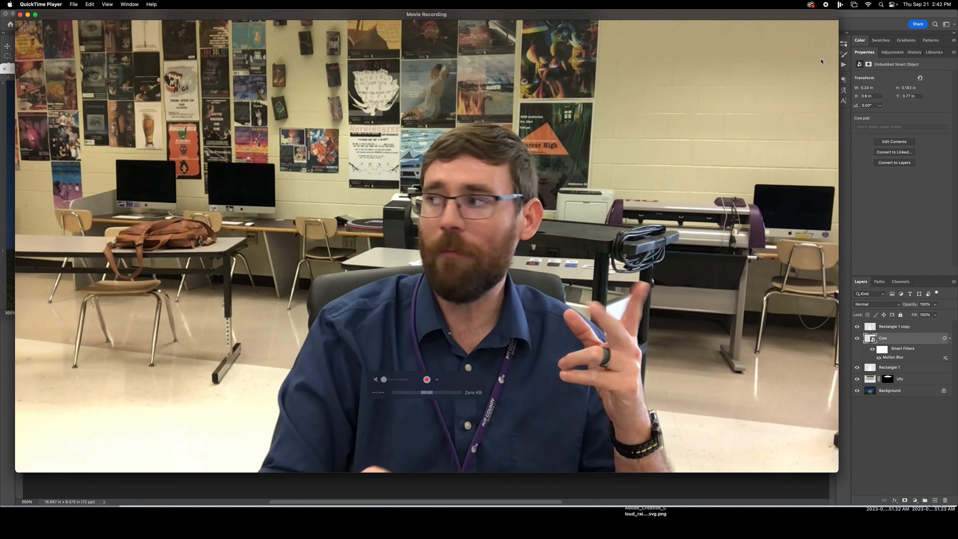